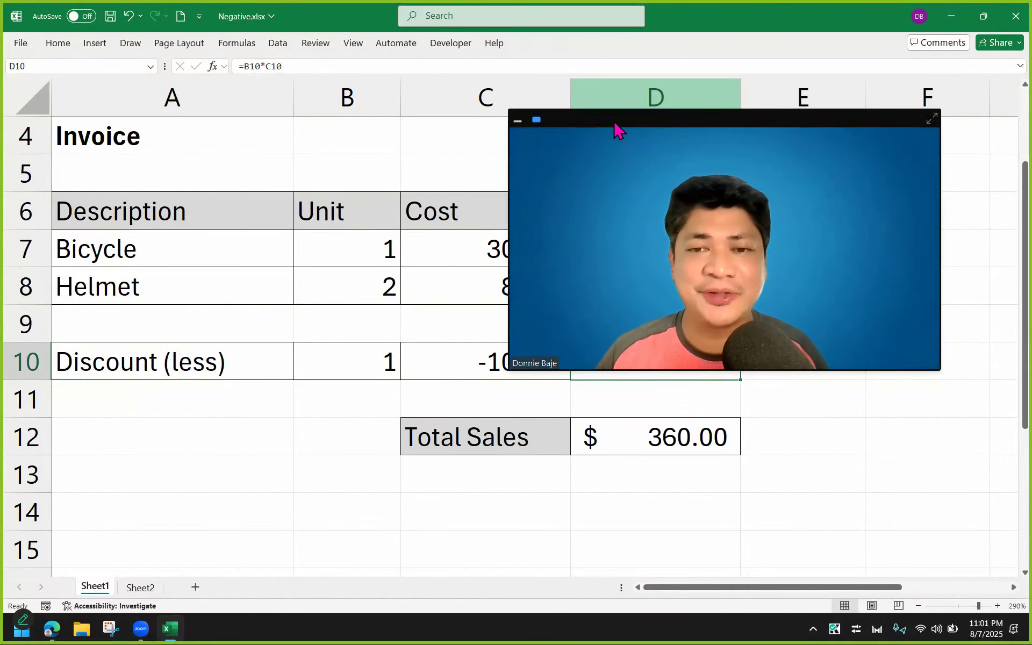
pyautogui.moveTo(615, 123); pyautogui.dragTo(632, 180)
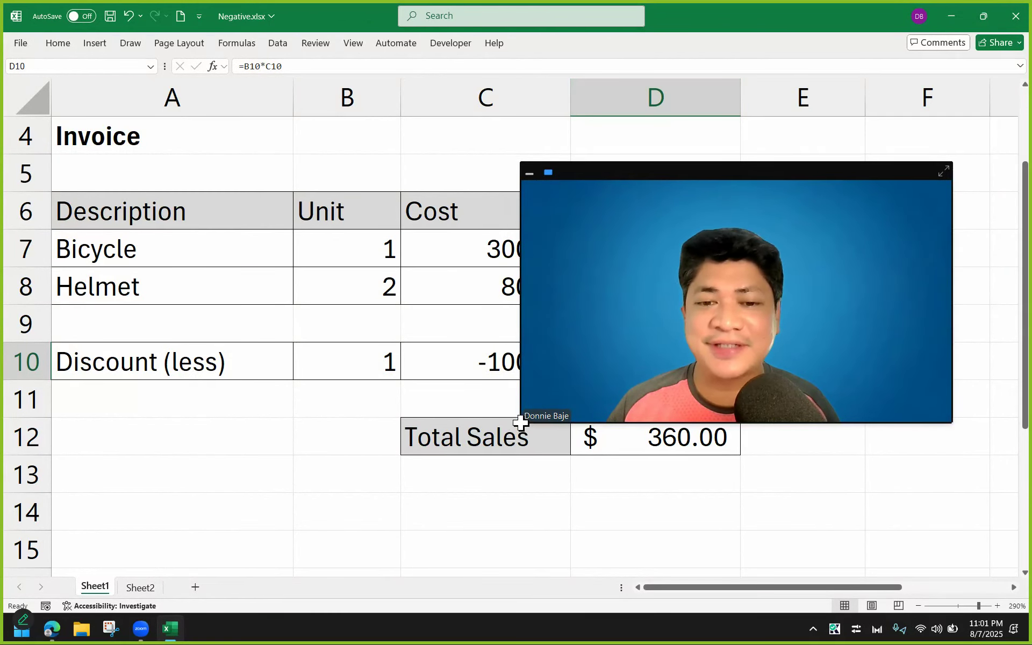
pyautogui.moveTo(526, 426); pyautogui.dragTo(779, 308)
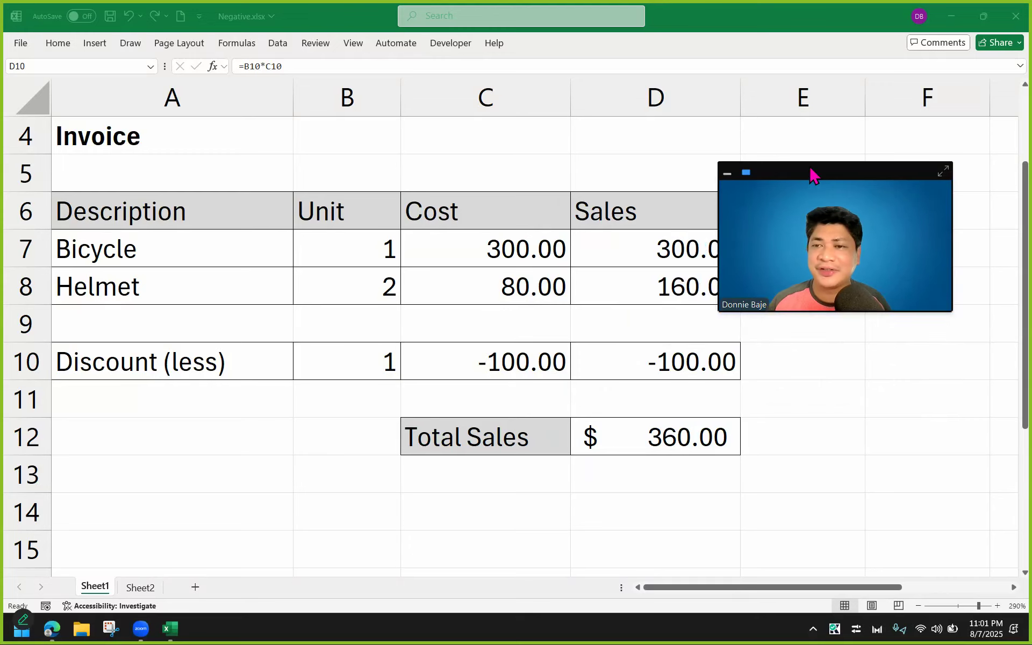
pyautogui.moveTo(811, 171); pyautogui.dragTo(875, 108)
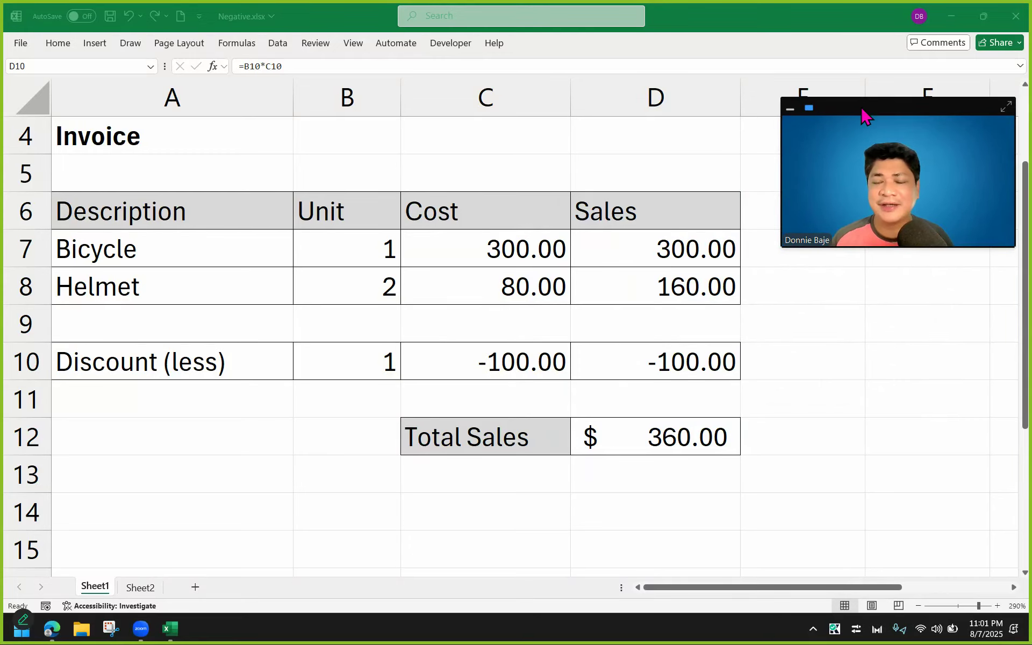
# Check the discount's Sales cell D10 and inspect the Total Sales formula in D12
pyautogui.click(674, 365)
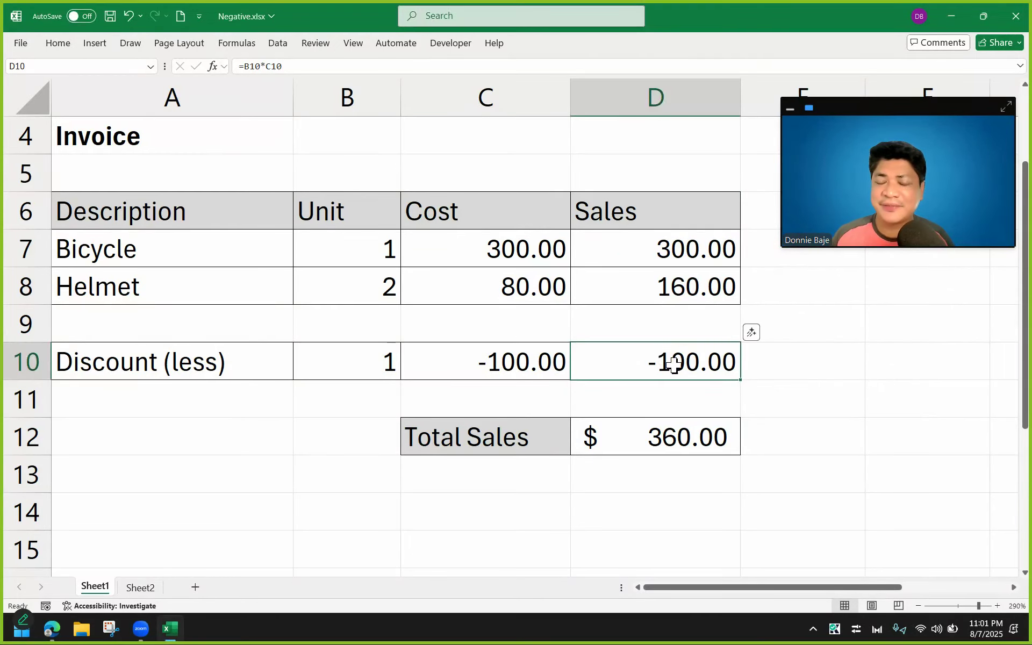
pyautogui.doubleClick(670, 439)
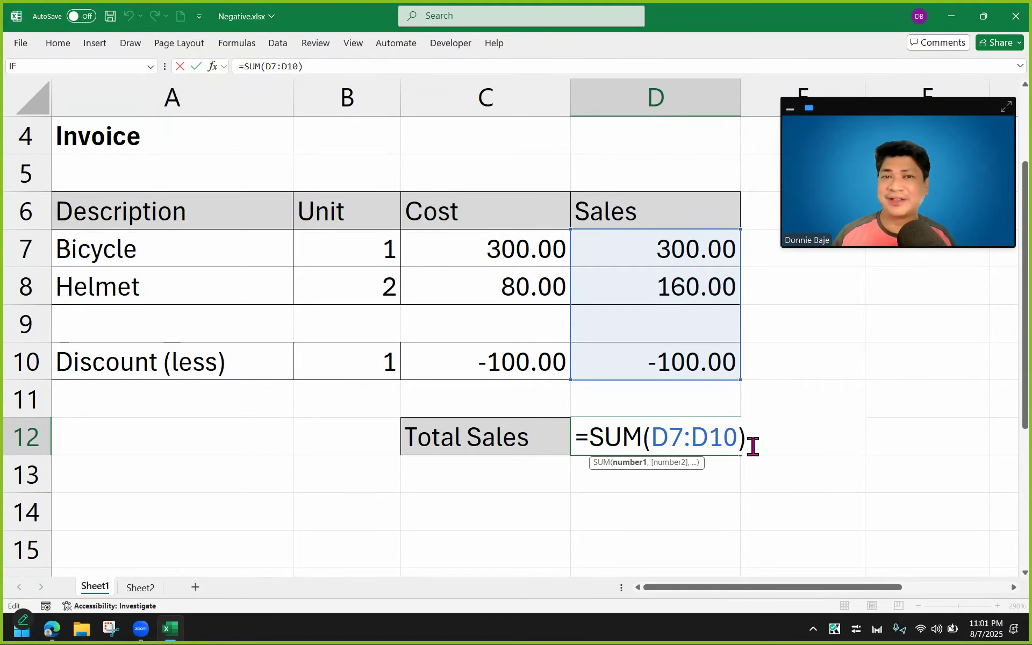
pyautogui.press('Return')
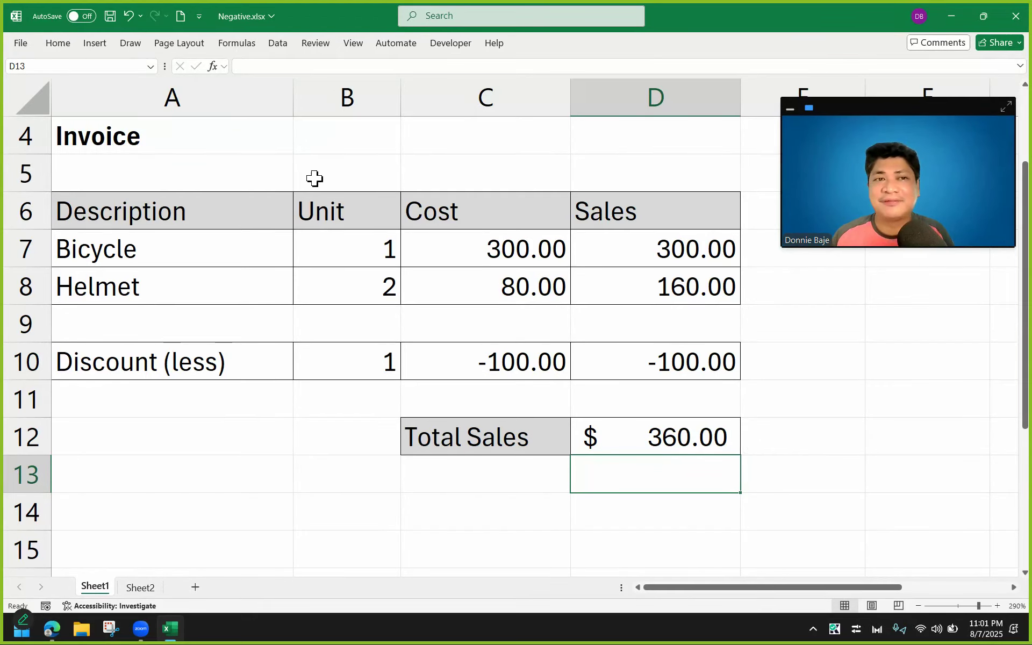
pyautogui.click(69, 42)
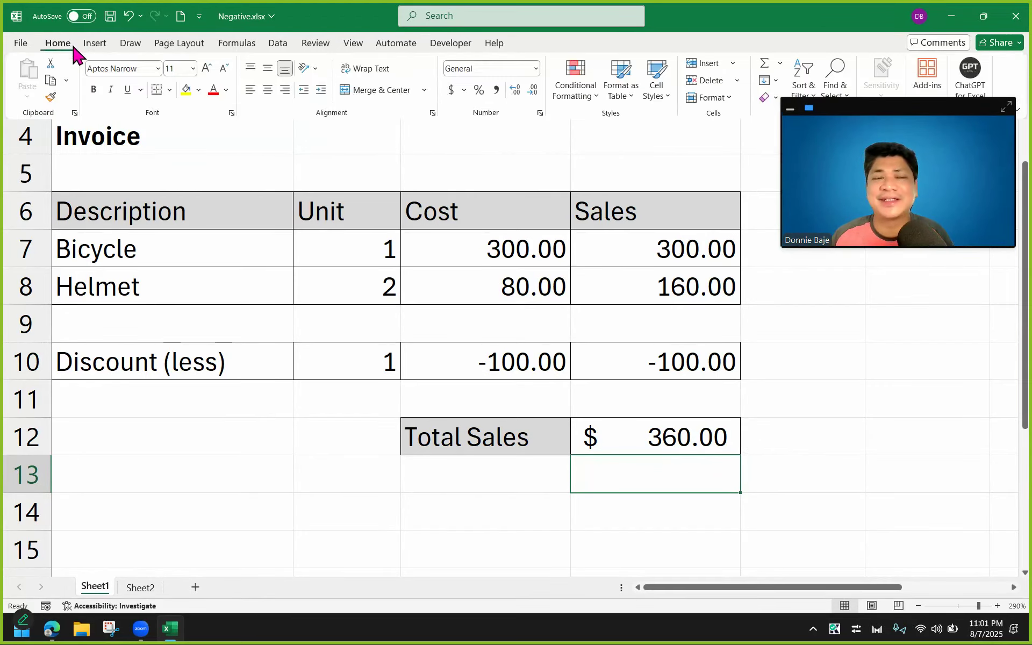
pyautogui.click(226, 91)
pyautogui.click(227, 91)
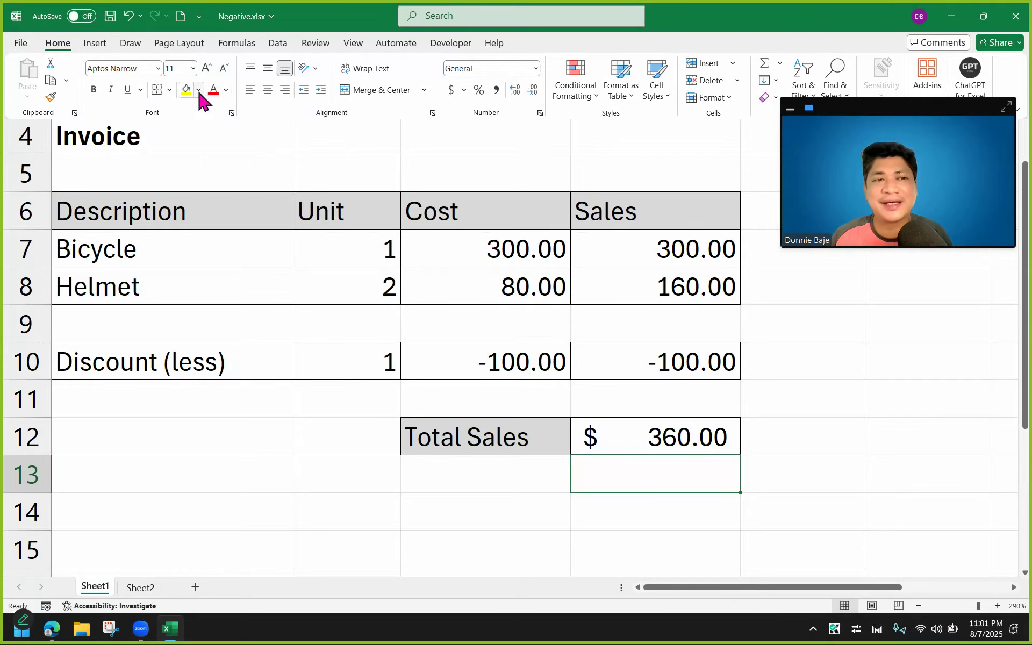
pyautogui.click(199, 91)
pyautogui.click(226, 90)
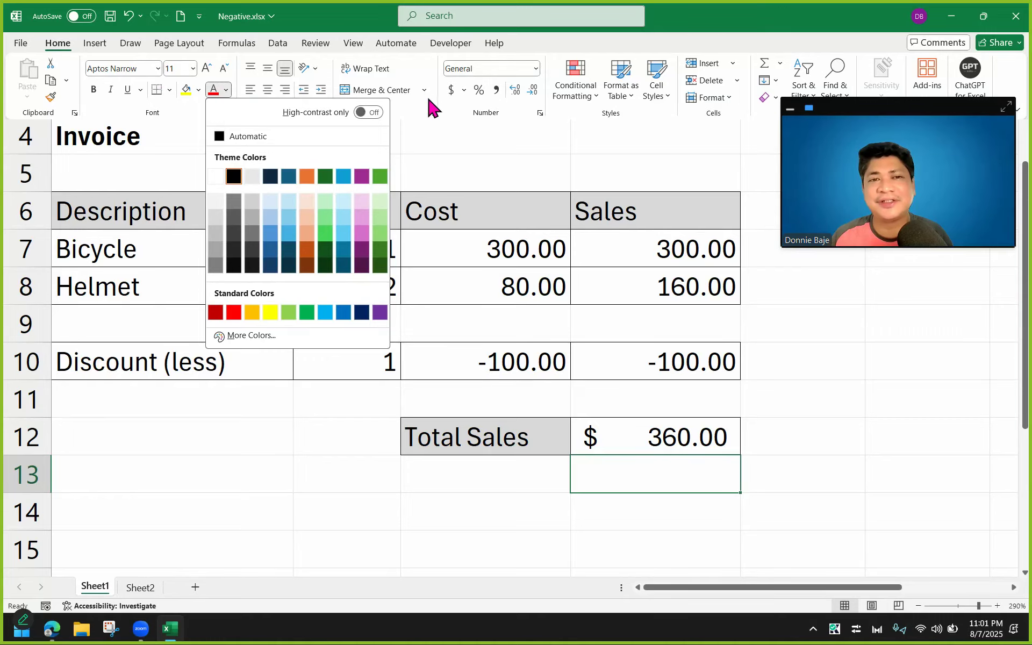
pyautogui.click(471, 102)
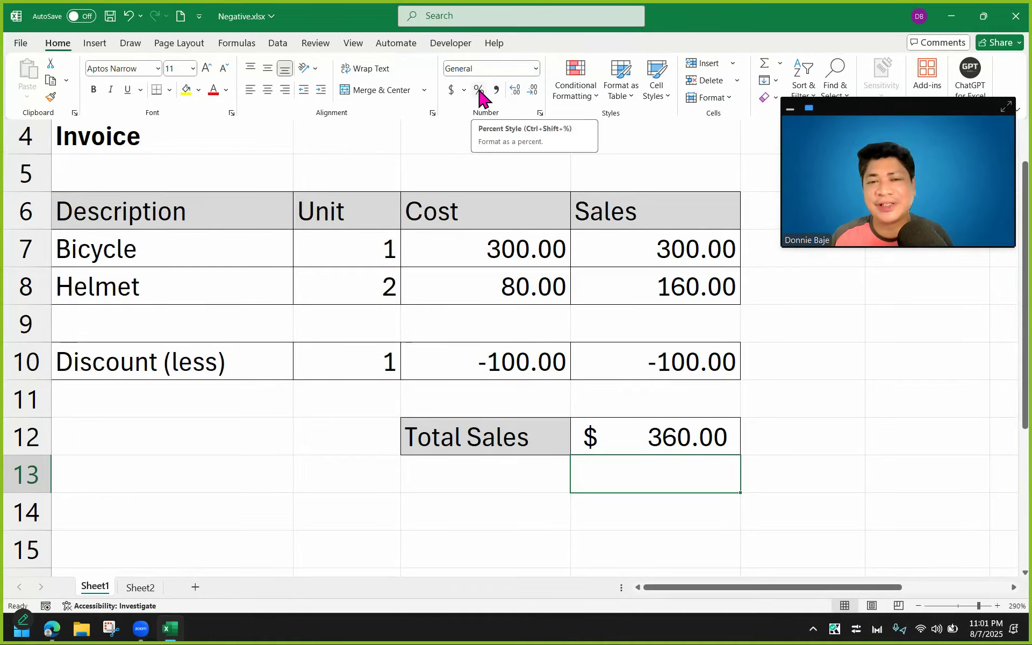
pyautogui.click(455, 251)
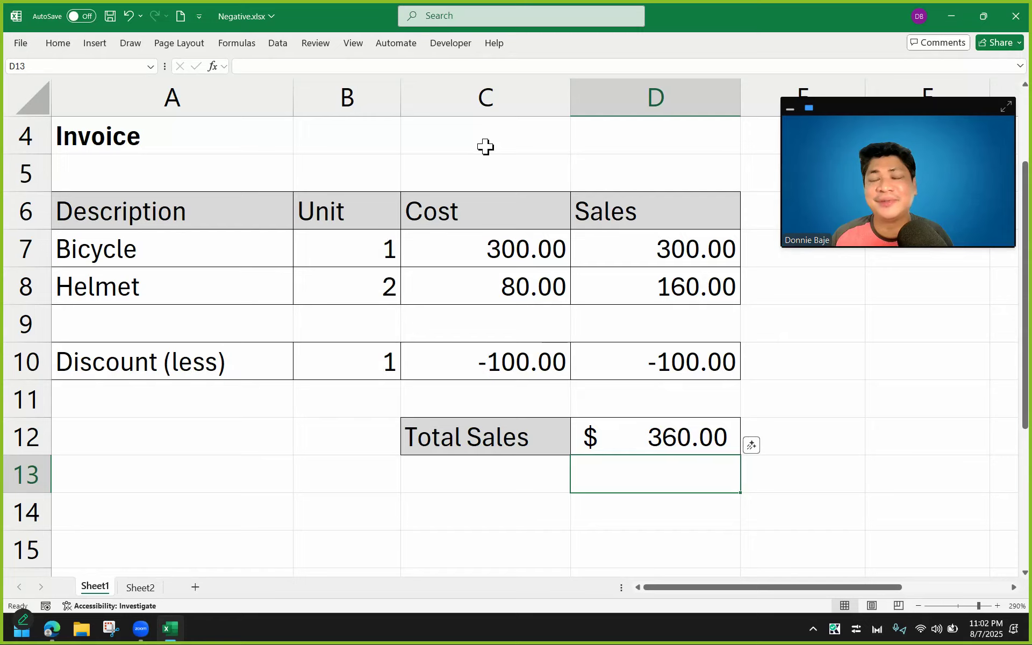
# Examine the Bicycle cost, the discount's Cost and Sales cells, and the range used by the Total Sales formula
pyautogui.click(499, 248)
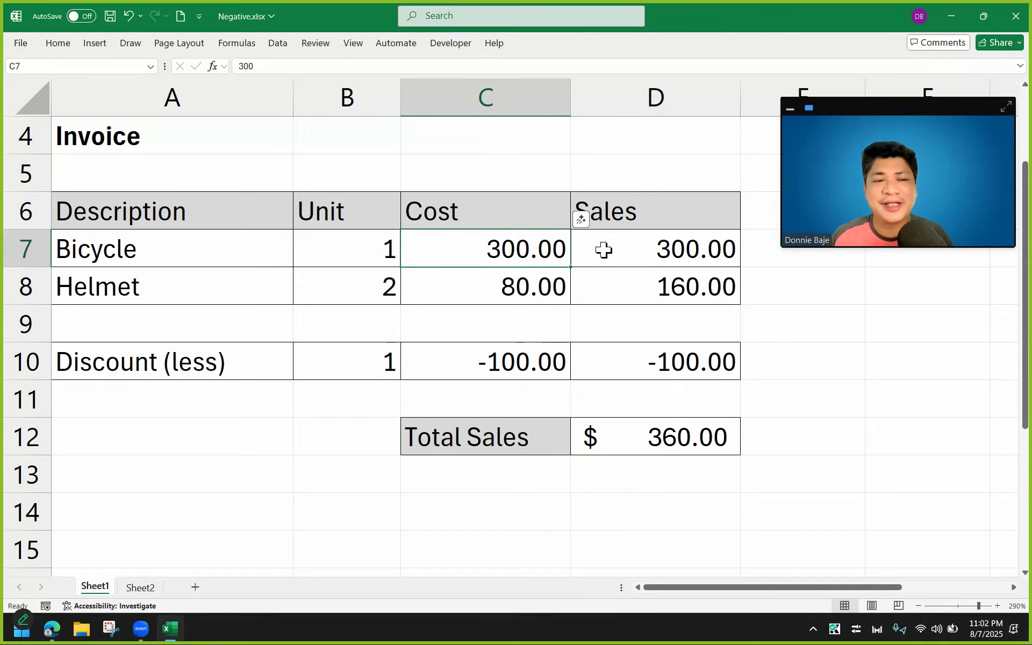
pyautogui.moveTo(495, 368); pyautogui.dragTo(603, 361)
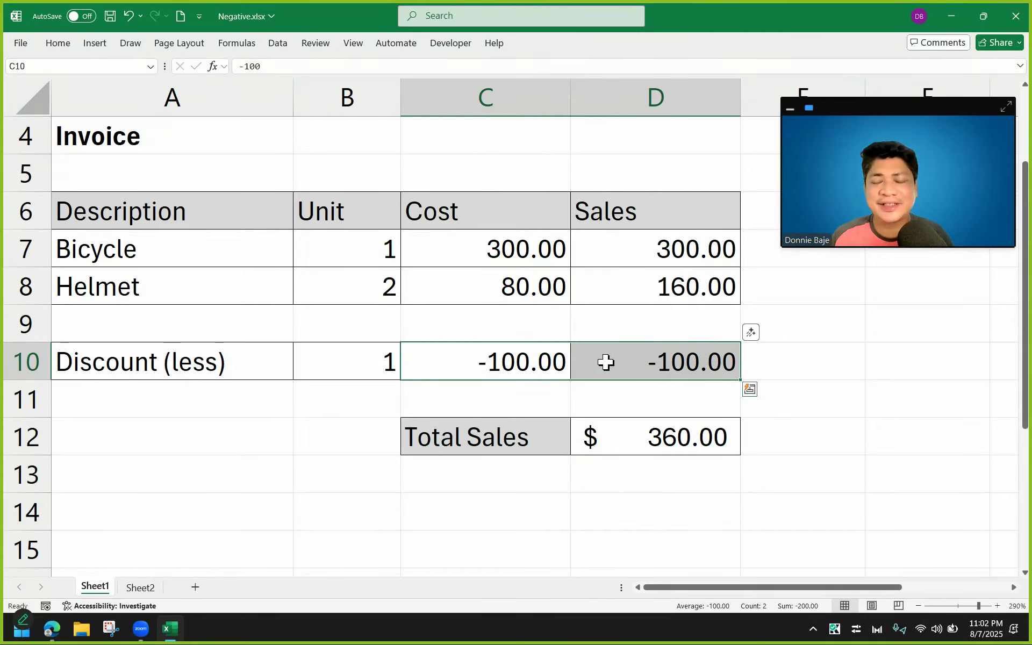
pyautogui.click(595, 335)
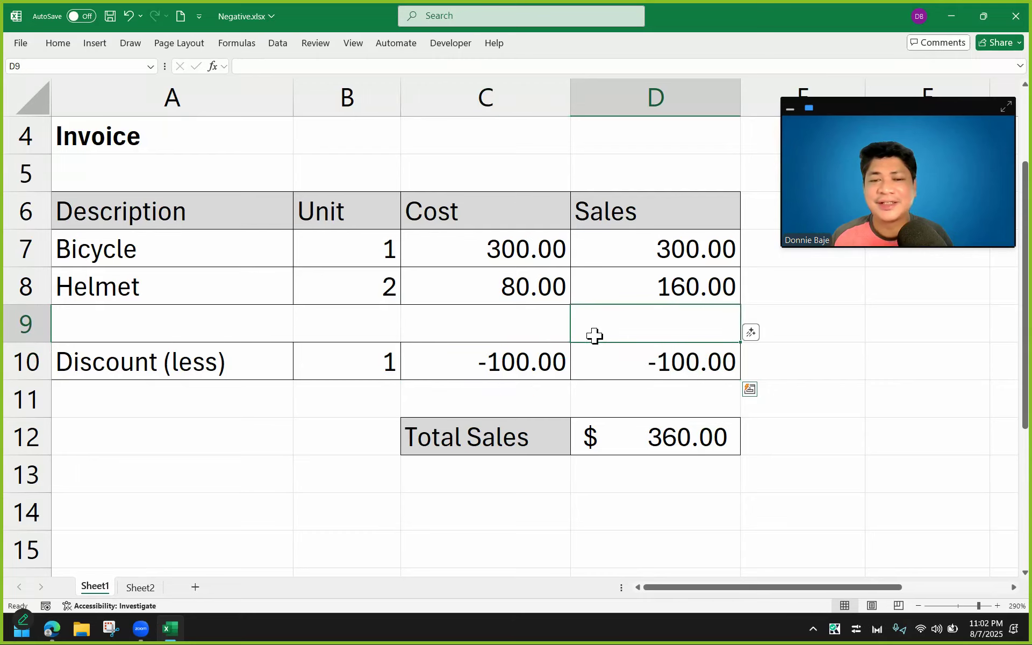
pyautogui.moveTo(502, 362); pyautogui.dragTo(602, 361)
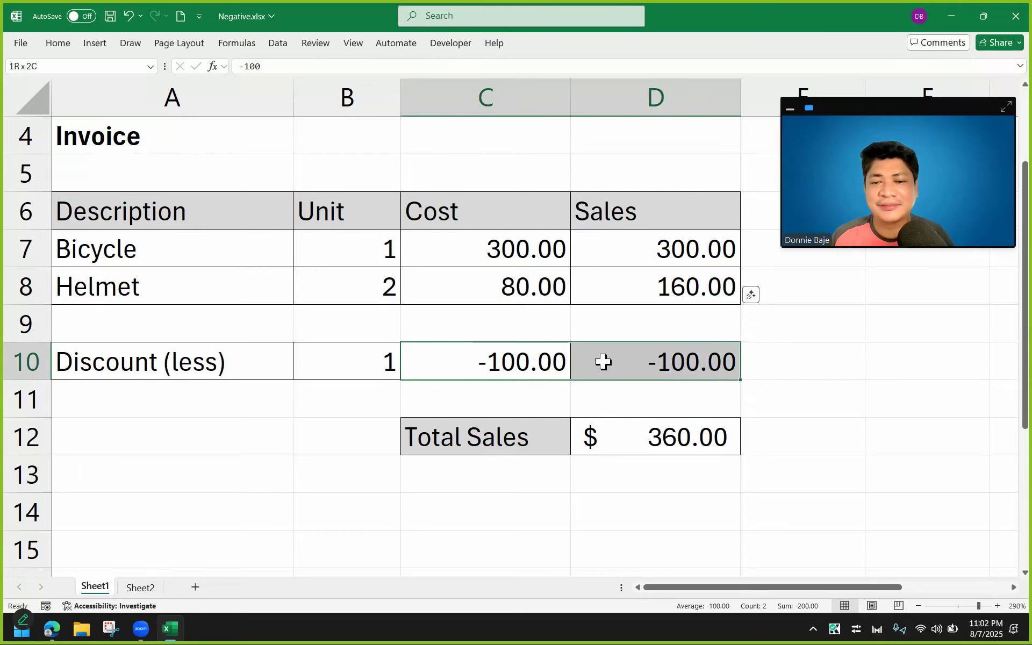
pyautogui.doubleClick(668, 445)
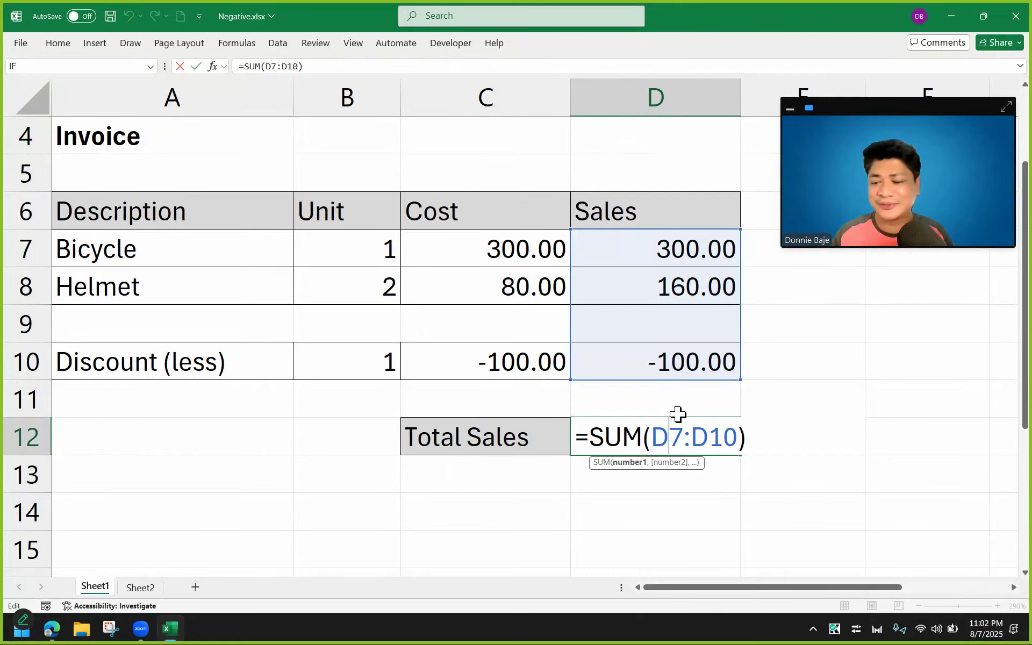
pyautogui.press('Return')
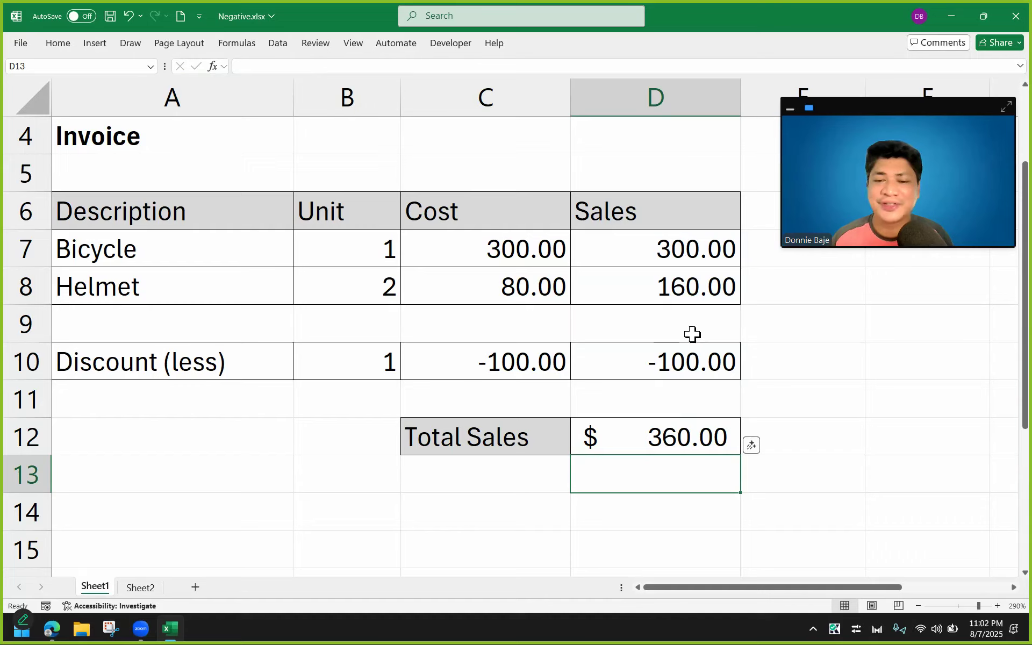
# Open the Format Cells settings for the discount's Cost and Sales cells, C10:D10
pyautogui.moveTo(507, 359); pyautogui.dragTo(598, 357)
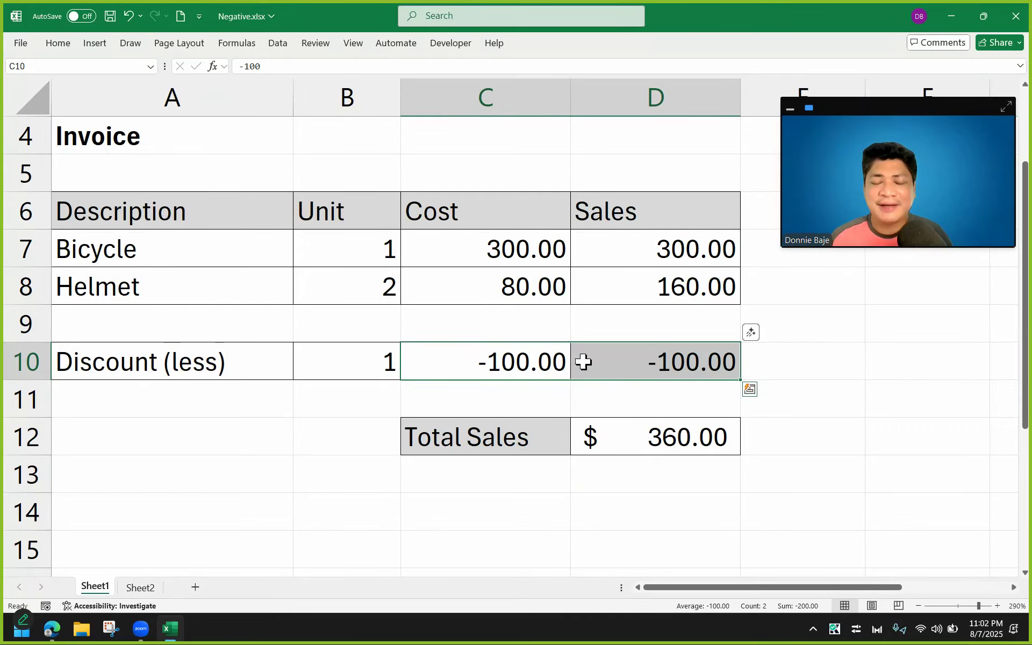
pyautogui.rightClick(532, 362)
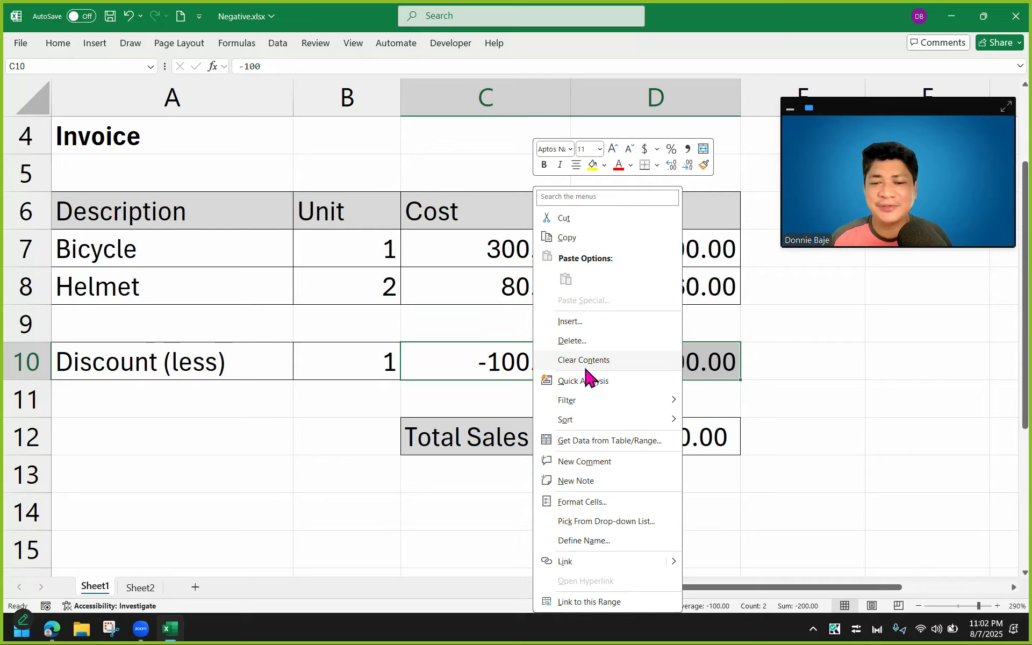
pyautogui.click(599, 506)
pyautogui.moveTo(564, 290); pyautogui.dragTo(485, 179)
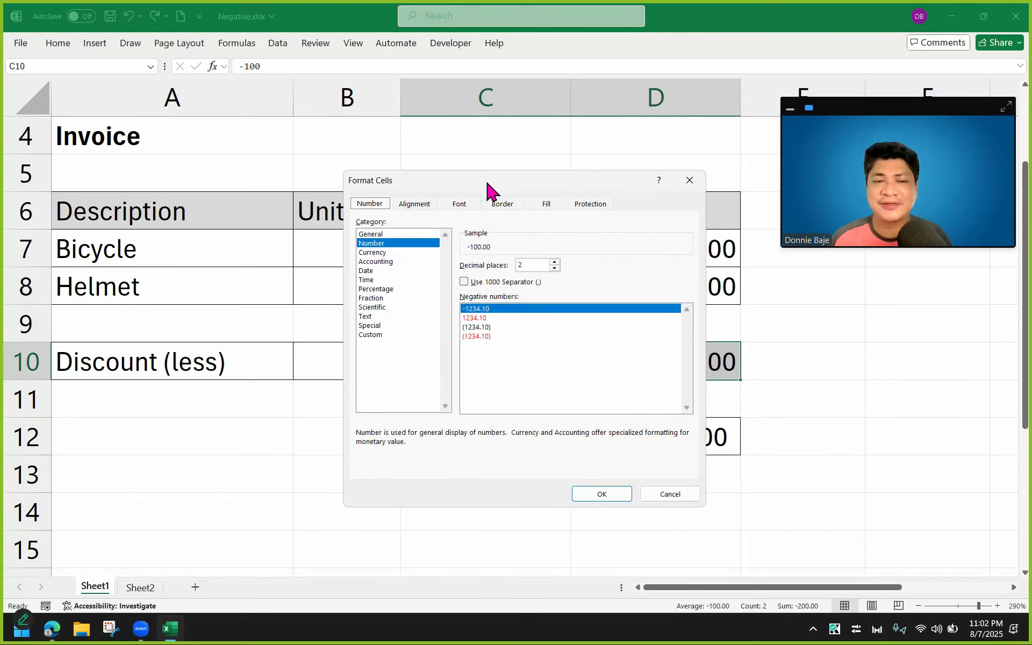
# Look through the General, Currency, Accounting, Date and Time number categories for ways to display the discount
pyautogui.click(400, 253)
pyautogui.click(400, 261)
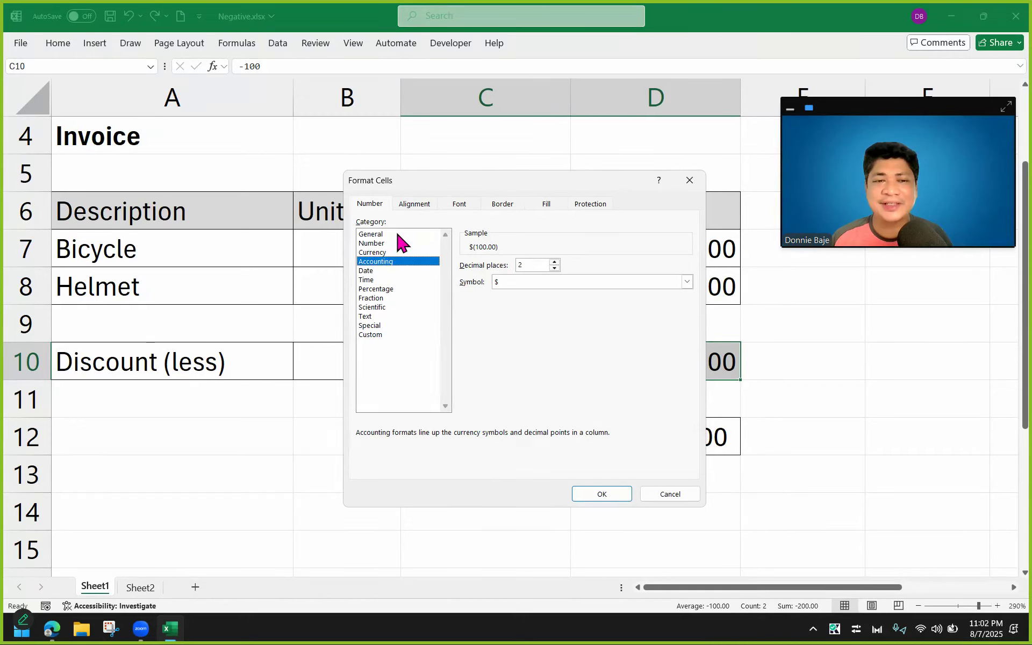
pyautogui.click(398, 234)
pyautogui.click(400, 252)
pyautogui.click(399, 263)
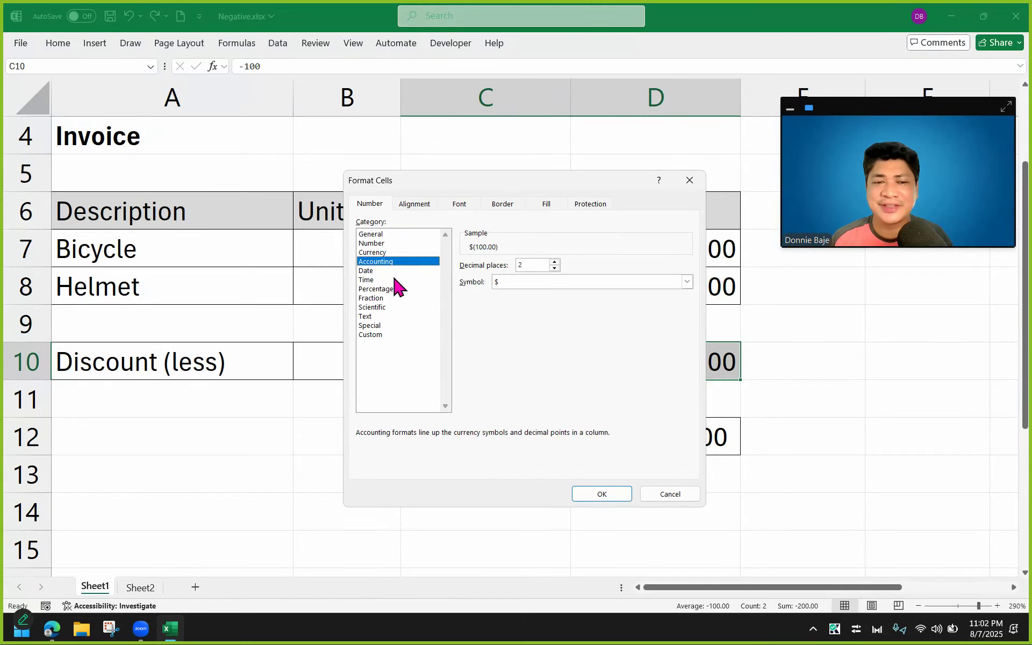
pyautogui.click(396, 270)
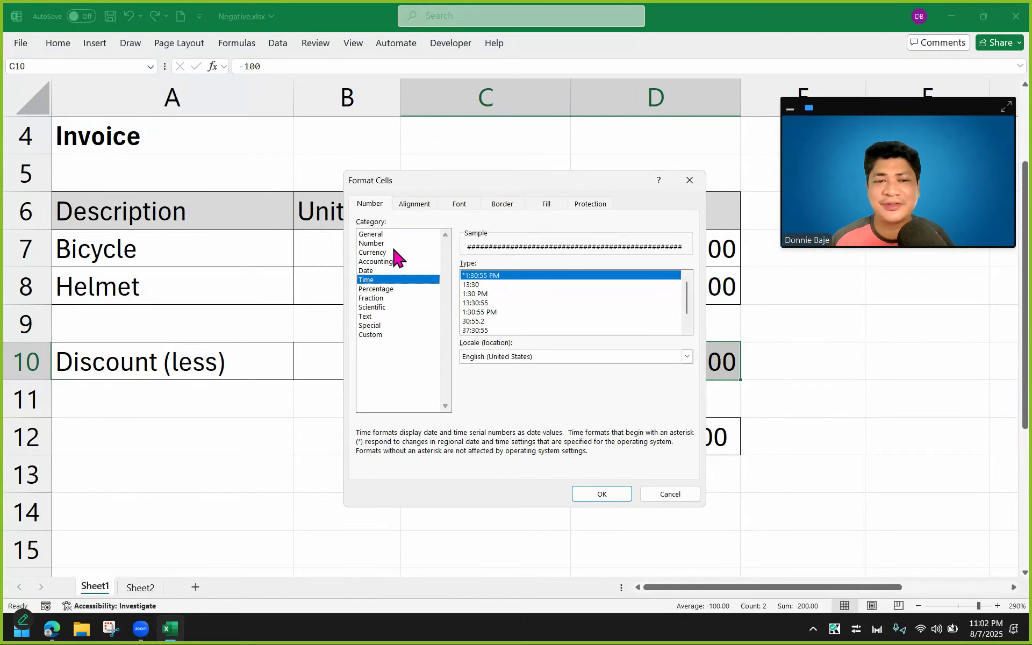
pyautogui.click(396, 252)
pyautogui.click(393, 262)
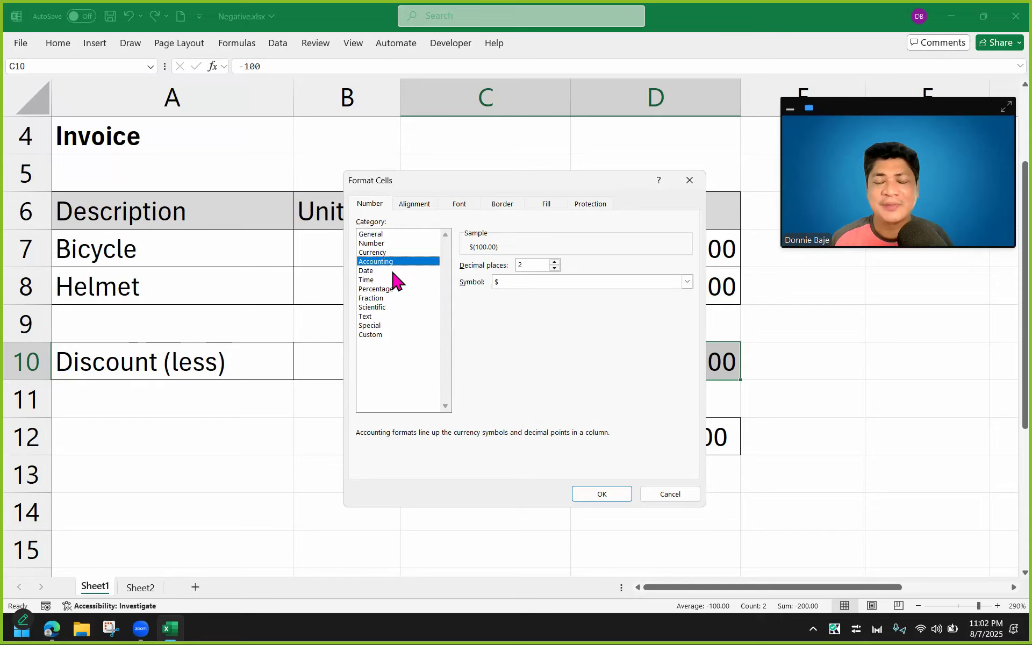
pyautogui.click(395, 280)
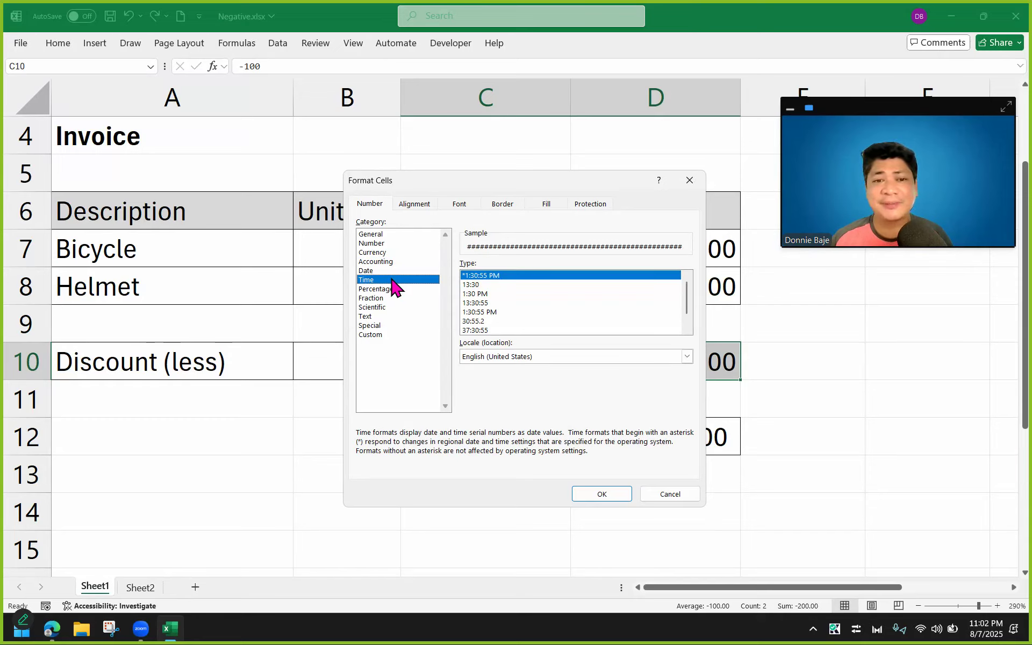
# Switch the number category to Custom and reposition the dialog so the discount cells can be seen
pyautogui.click(374, 336)
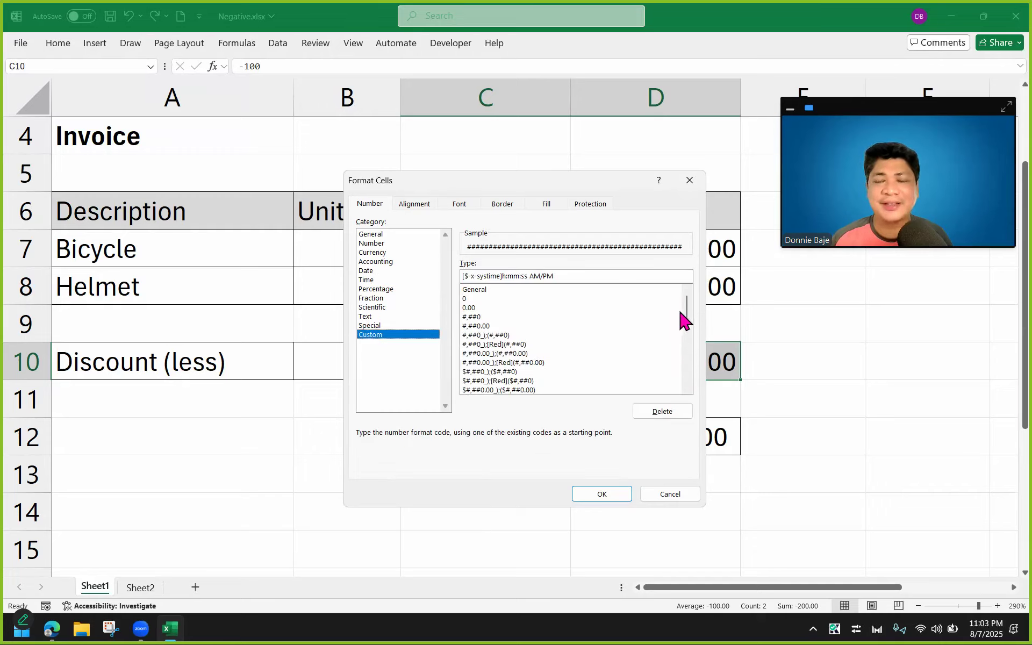
pyautogui.moveTo(685, 301); pyautogui.dragTo(687, 376)
pyautogui.moveTo(588, 177); pyautogui.dragTo(329, 173)
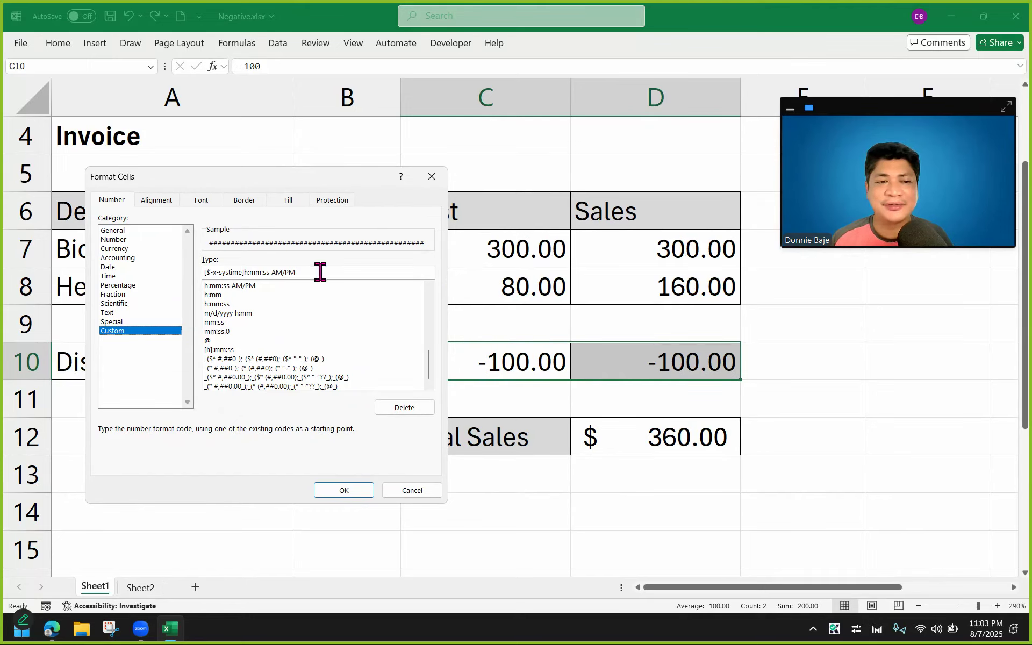
# Replace the time format code for the discount's Cost and Sales cells with the custom number format #.00
pyautogui.moveTo(305, 271); pyautogui.dragTo(184, 272)
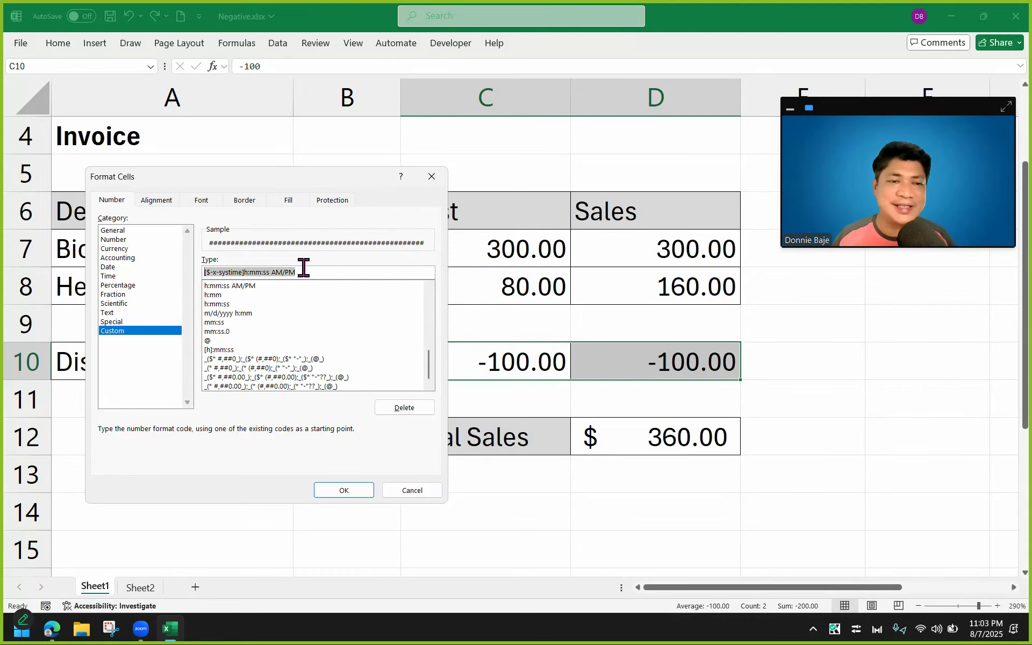
pyautogui.moveTo(302, 271); pyautogui.dragTo(205, 271)
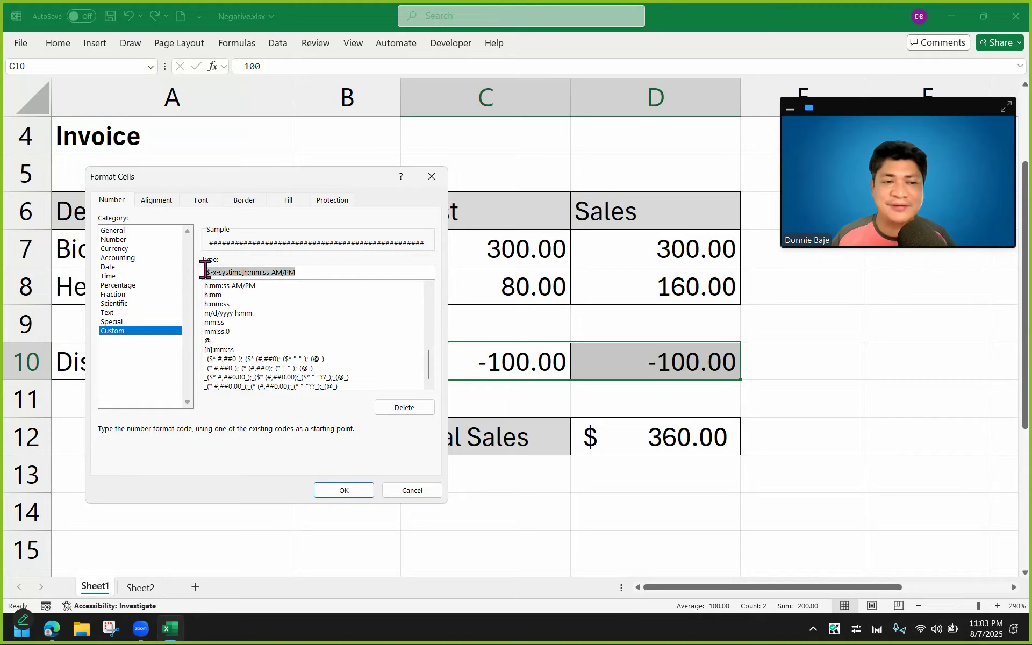
pyautogui.press('BackSpace')
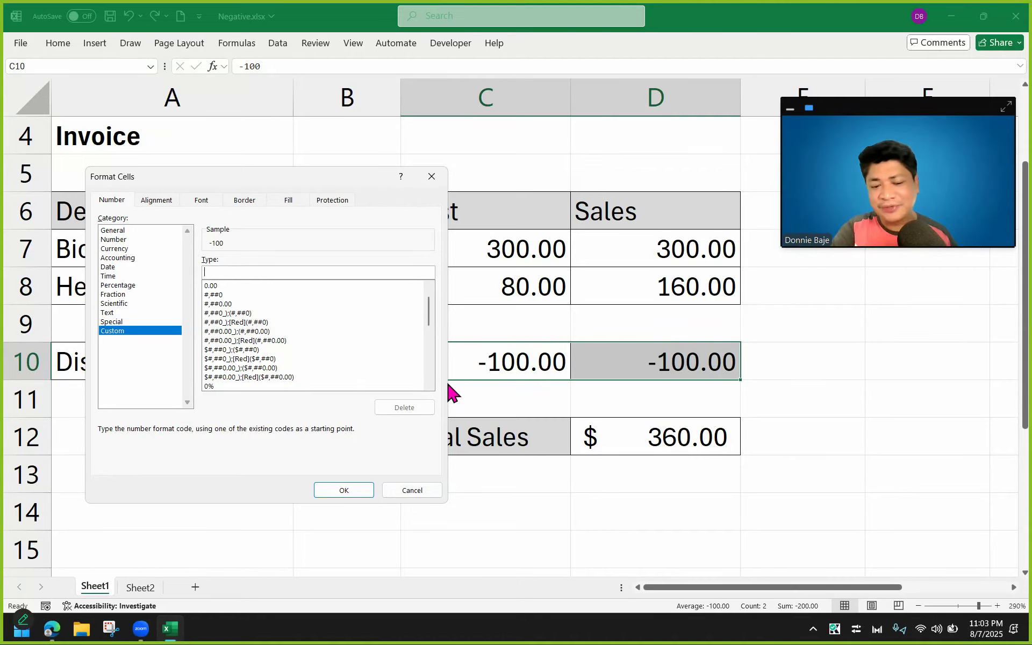
pyautogui.write('#')
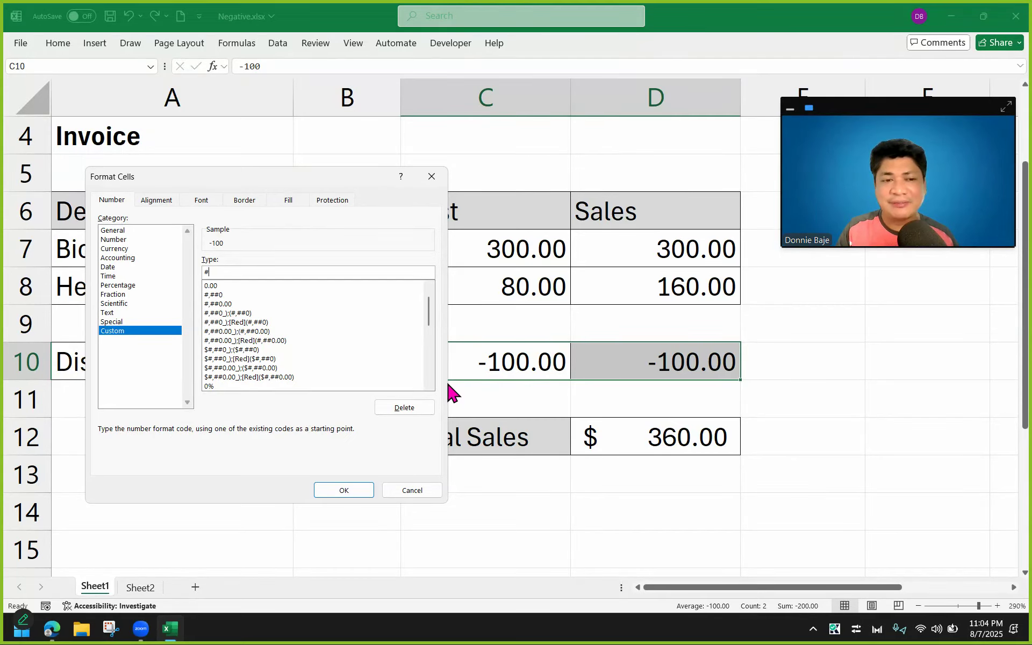
pyautogui.write('.00')
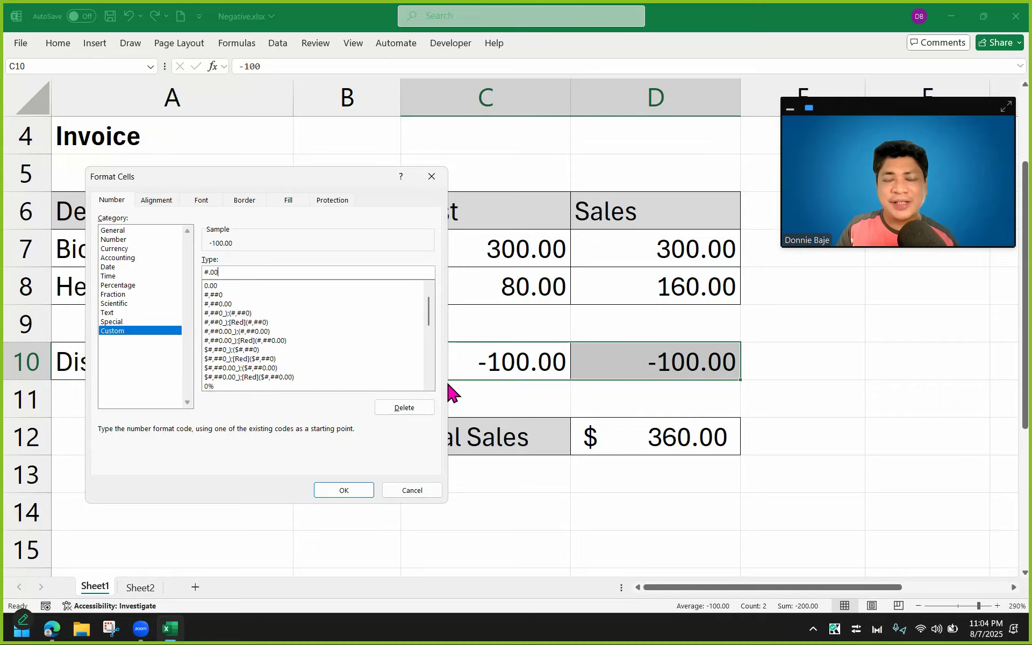
# Compare the sample with and without decimals by removing .00 from the format code and restoring it to #.00
pyautogui.press('BackSpace')
pyautogui.press('BackSpace')
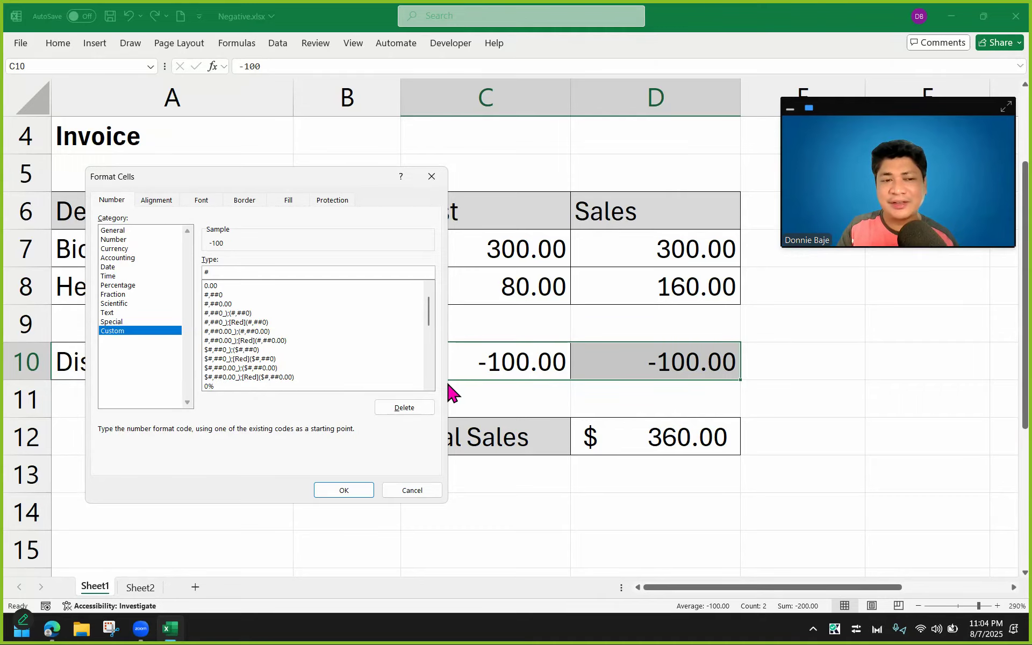
pyautogui.write('-')
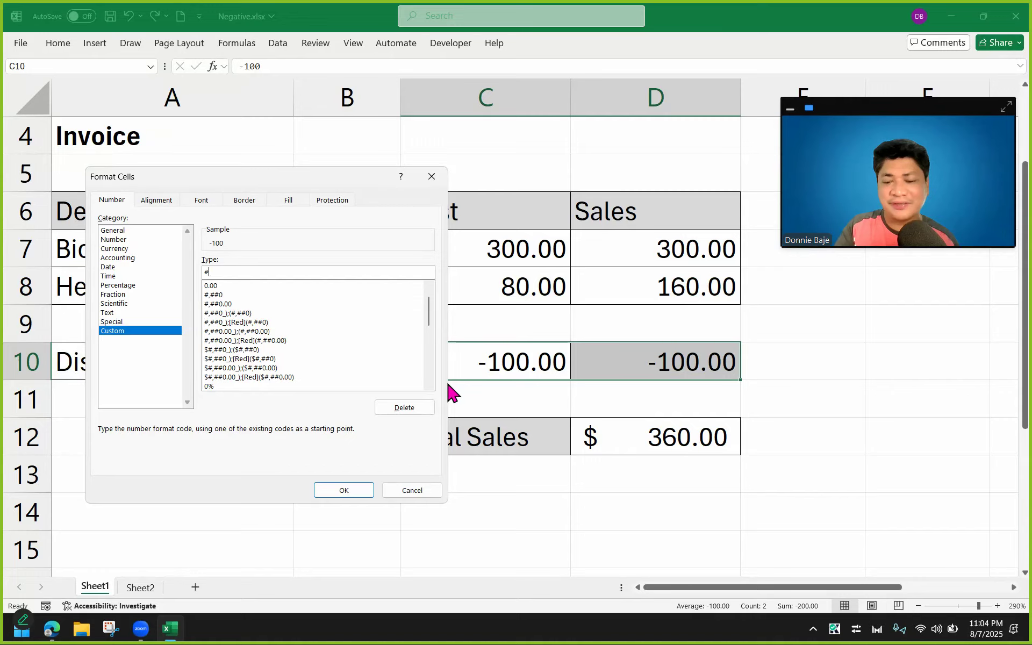
pyautogui.press('BackSpace')
pyautogui.write('.00')
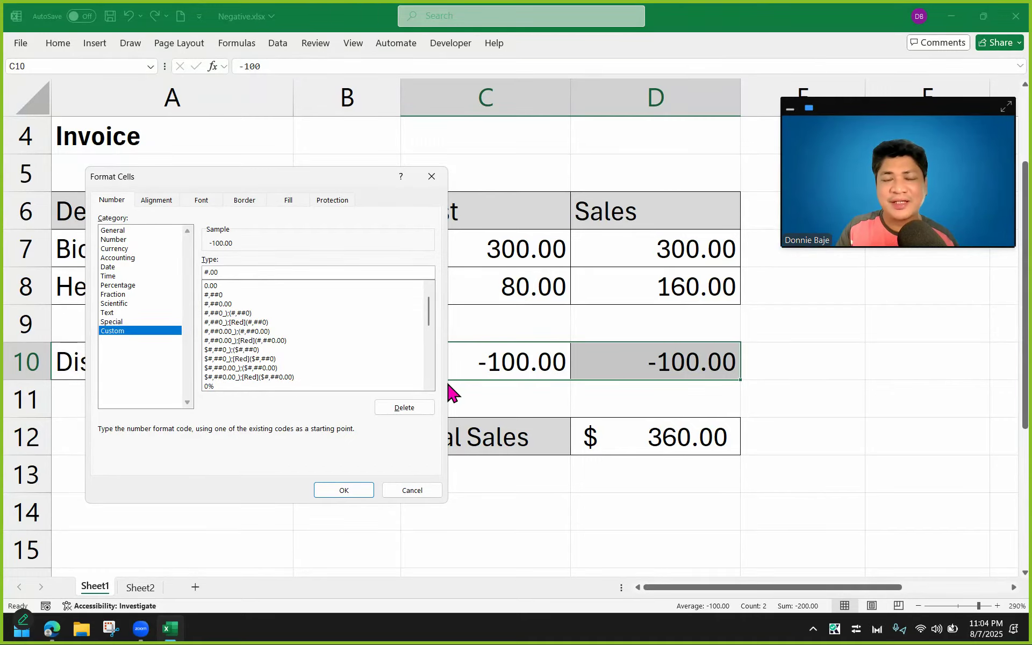
pyautogui.press('BackSpace')
pyautogui.press('BackSpace')
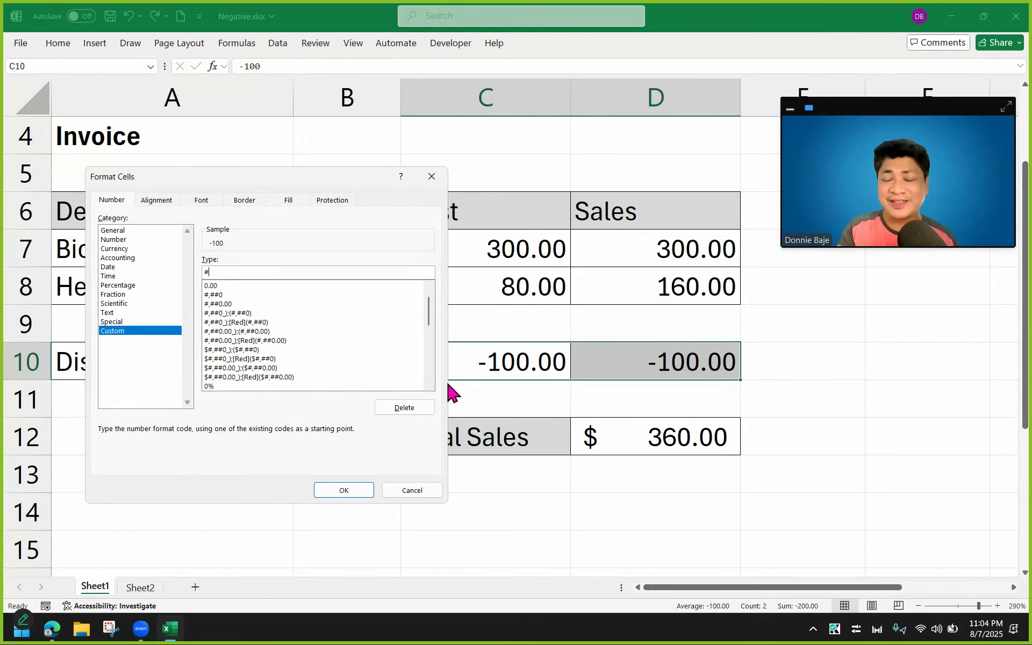
pyautogui.write('.00')
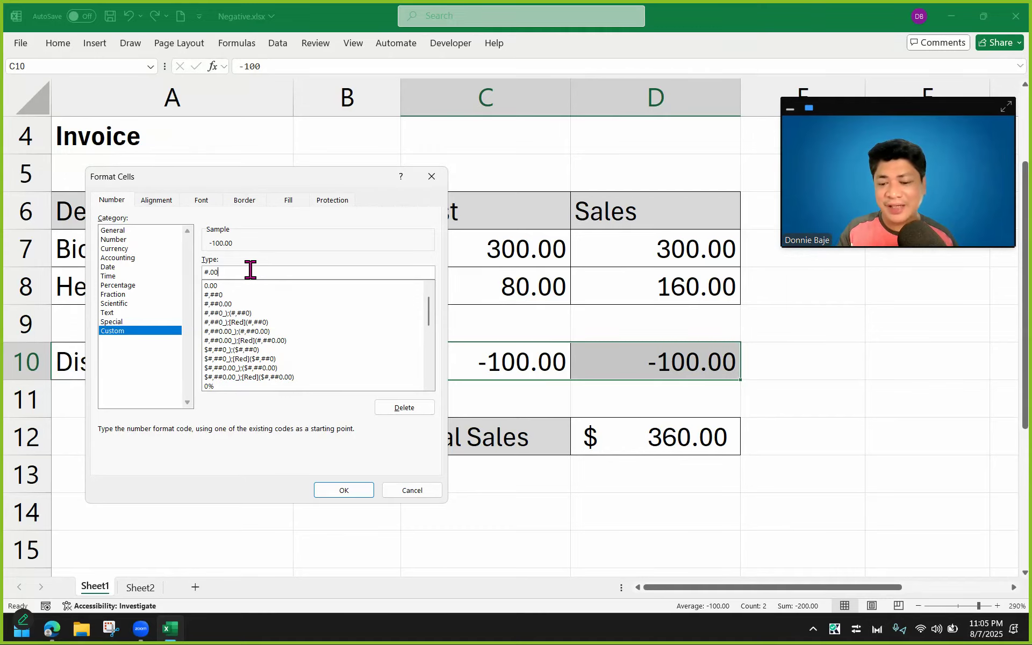
# Add a second section for negative numbers without a minus sign, making the format code #.00;#.00
pyautogui.write(';')
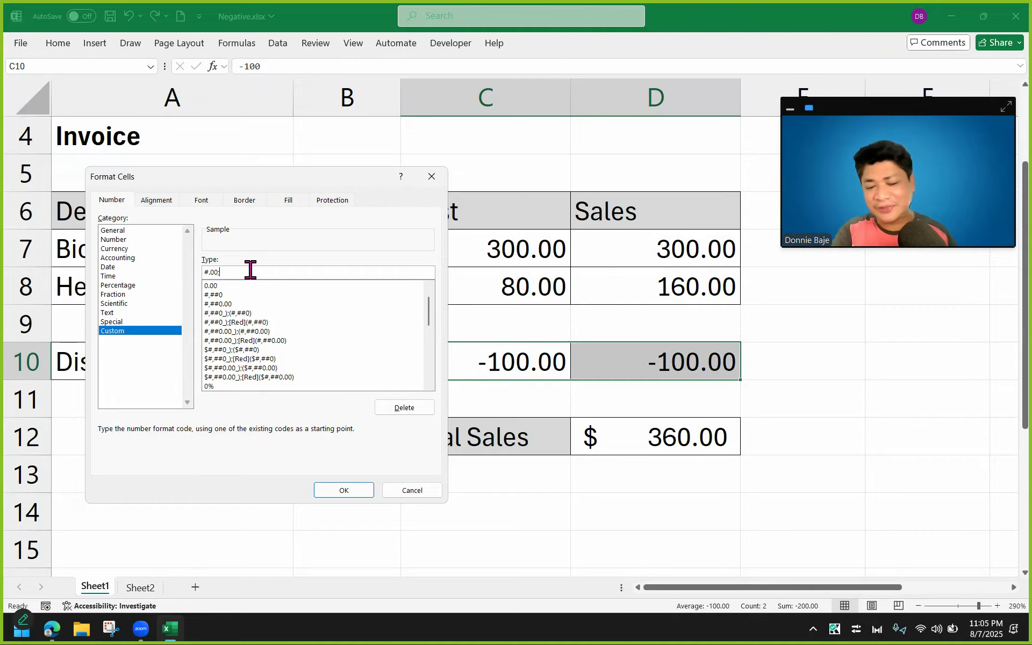
pyautogui.write('#.')
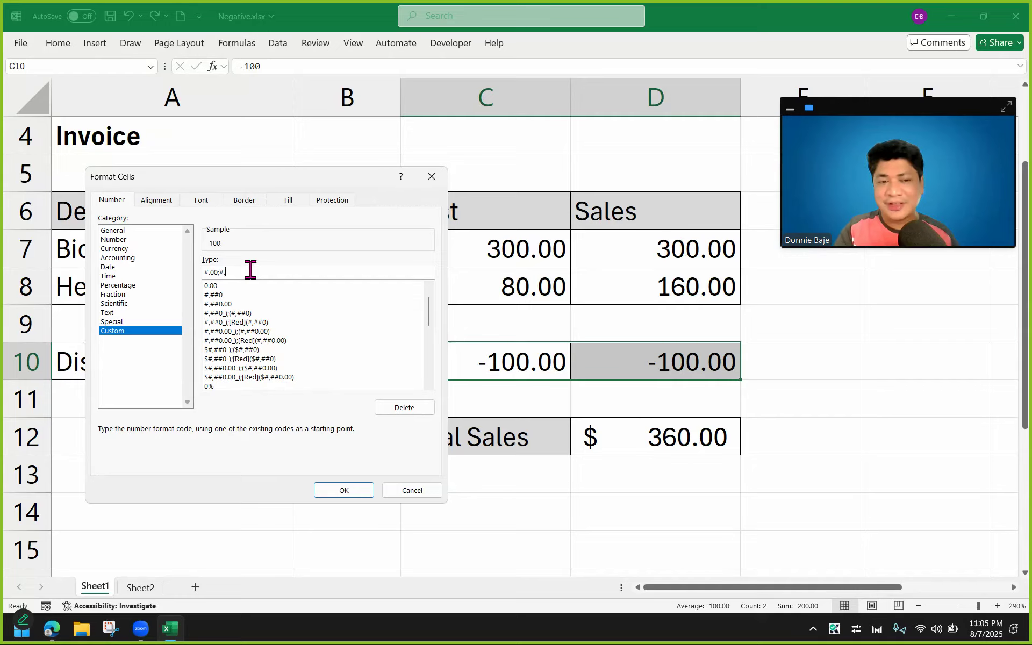
pyautogui.write('00')
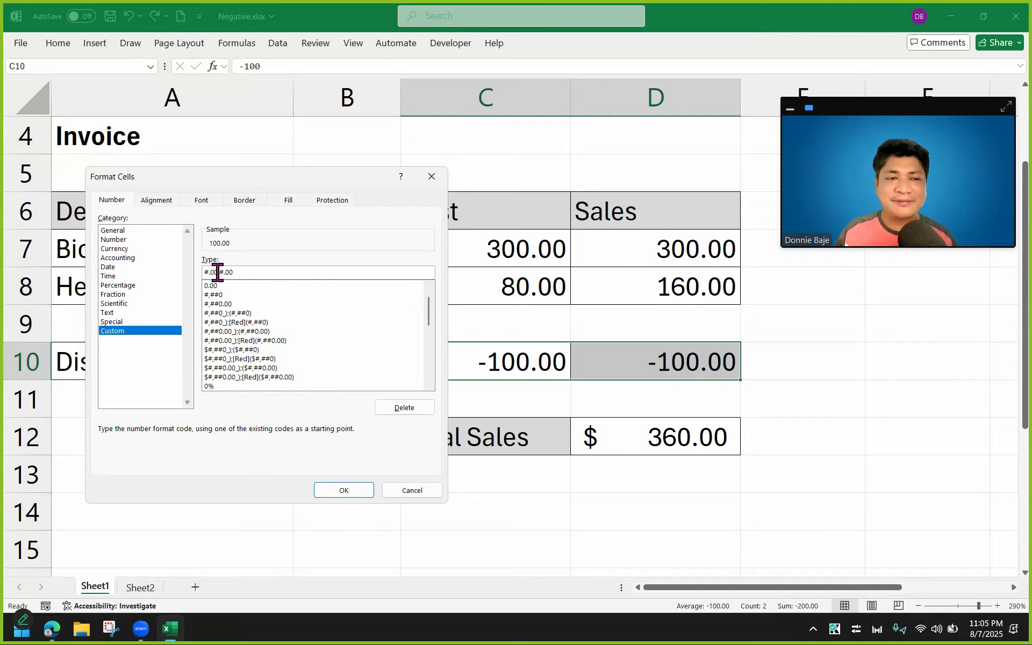
# Review the positive and negative sections of the format code and apply #.00;#.00 to the discount's Cost and Sales cells
pyautogui.moveTo(192, 272); pyautogui.dragTo(217, 272)
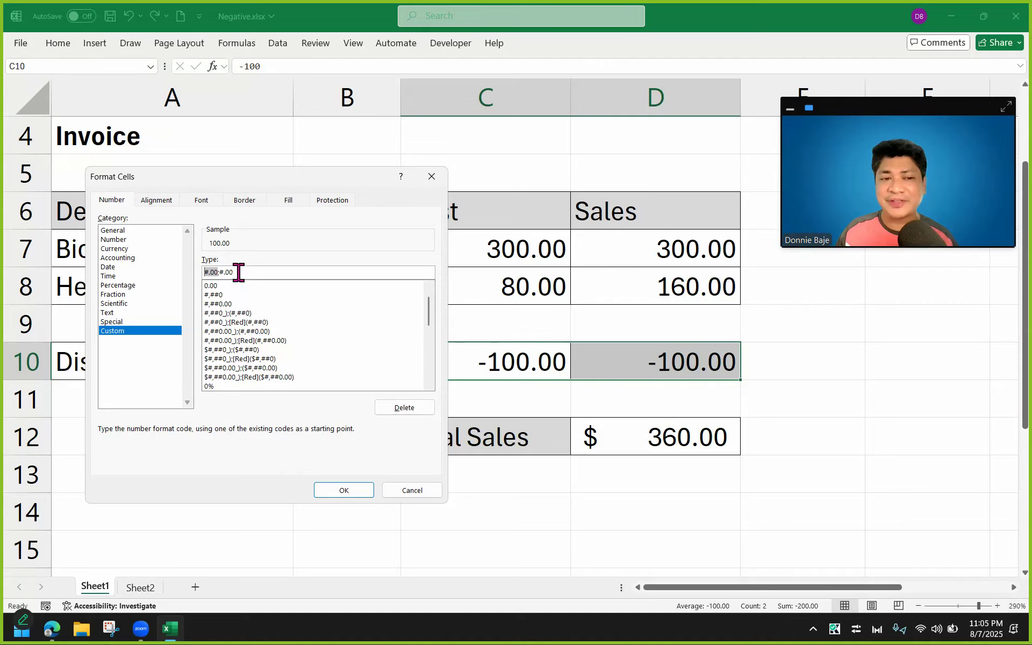
pyautogui.moveTo(219, 272); pyautogui.dragTo(250, 272)
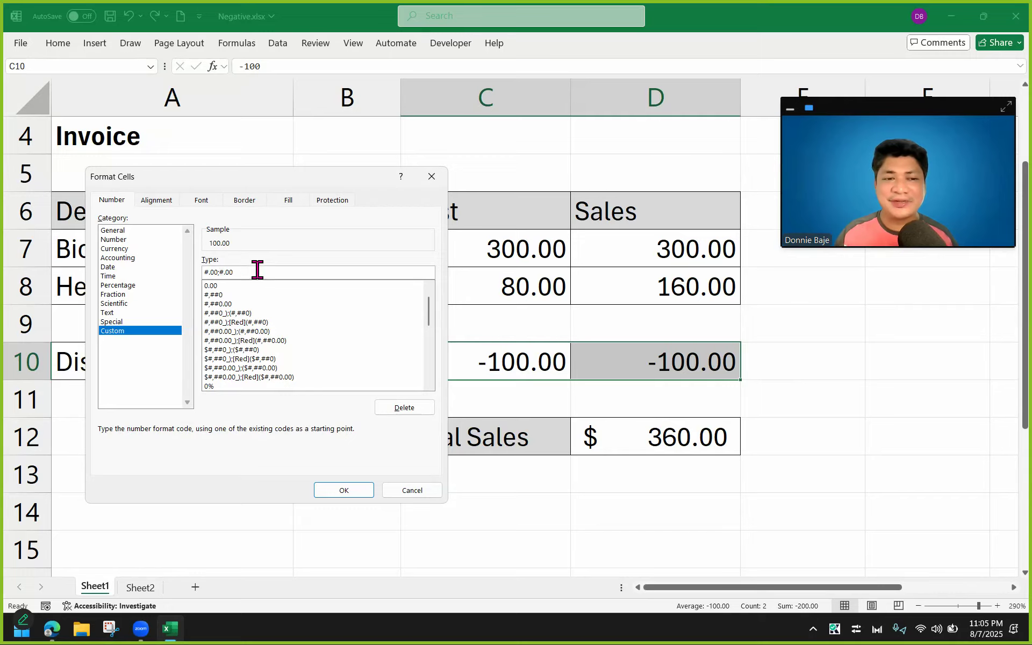
pyautogui.click(220, 273)
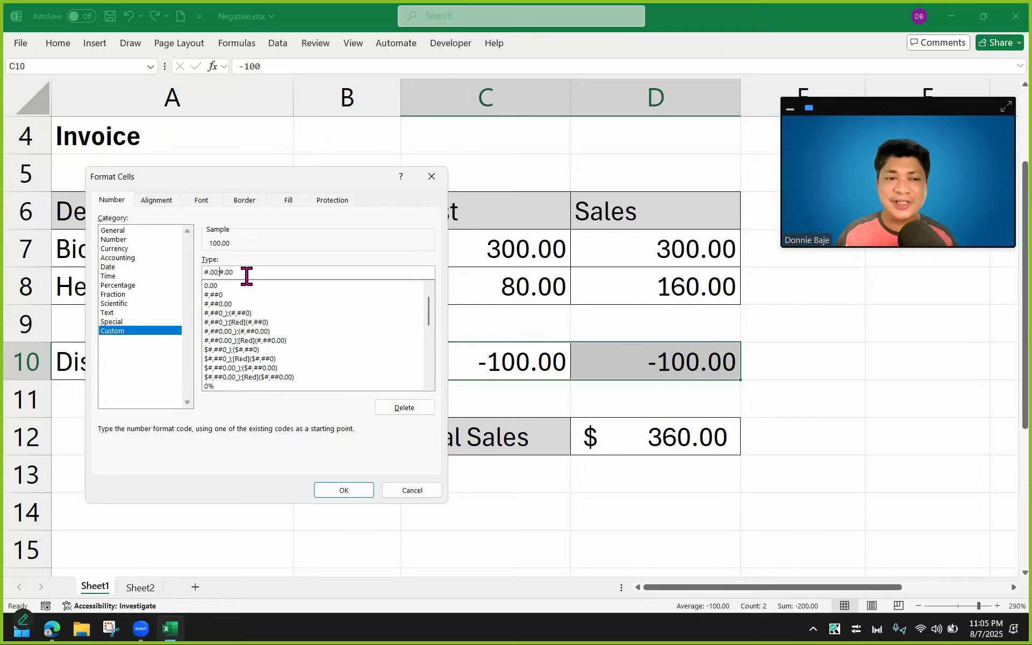
pyautogui.moveTo(219, 272); pyautogui.dragTo(203, 272)
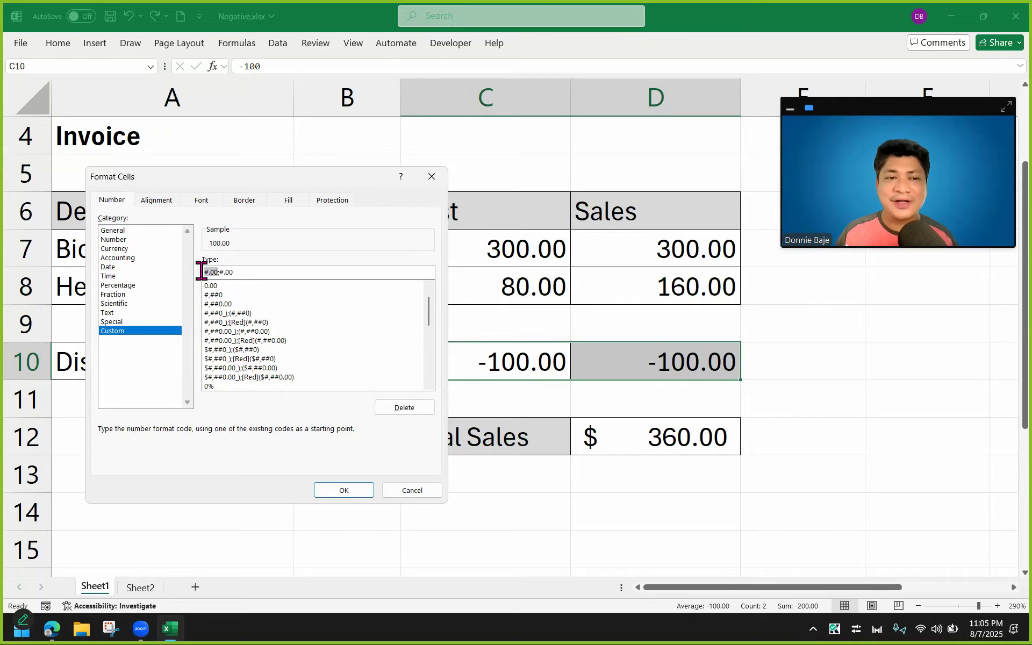
pyautogui.click(269, 271)
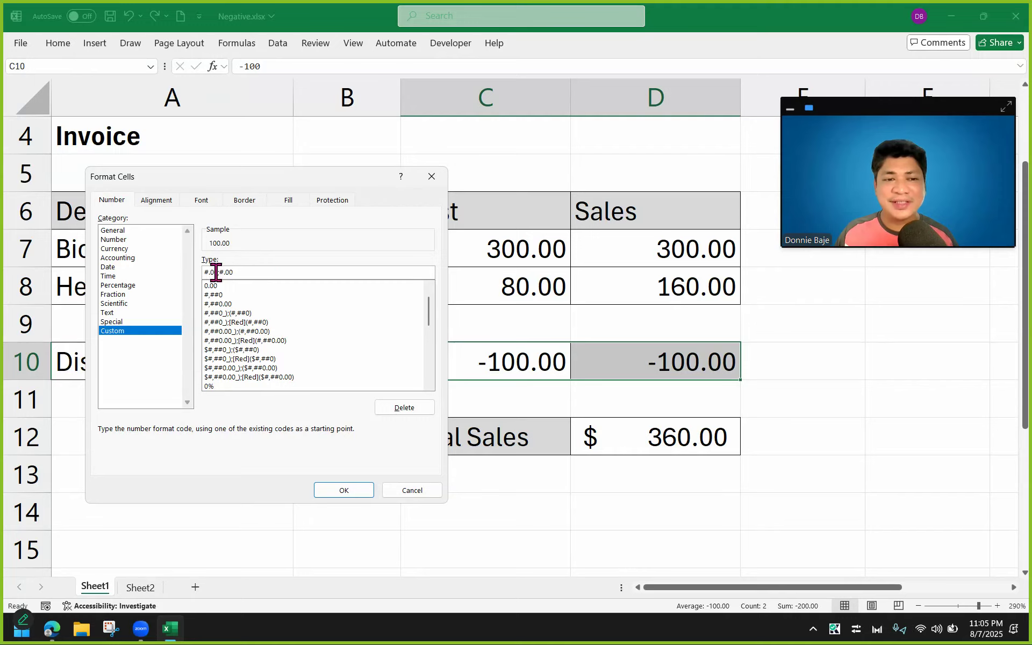
pyautogui.moveTo(217, 272); pyautogui.dragTo(197, 273)
pyautogui.click(251, 271)
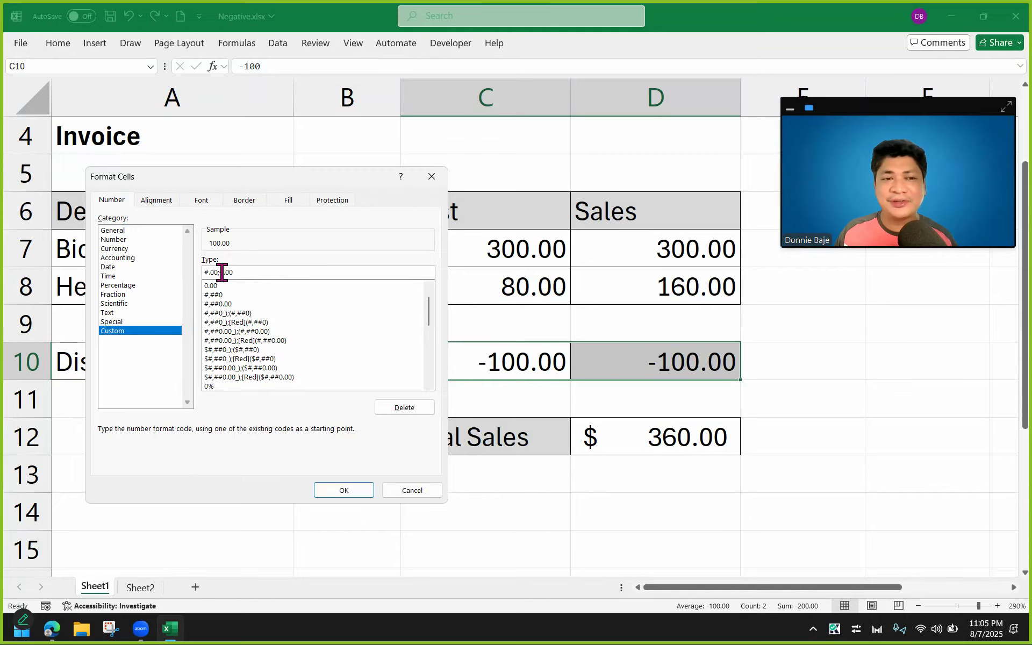
pyautogui.moveTo(220, 272); pyautogui.dragTo(246, 271)
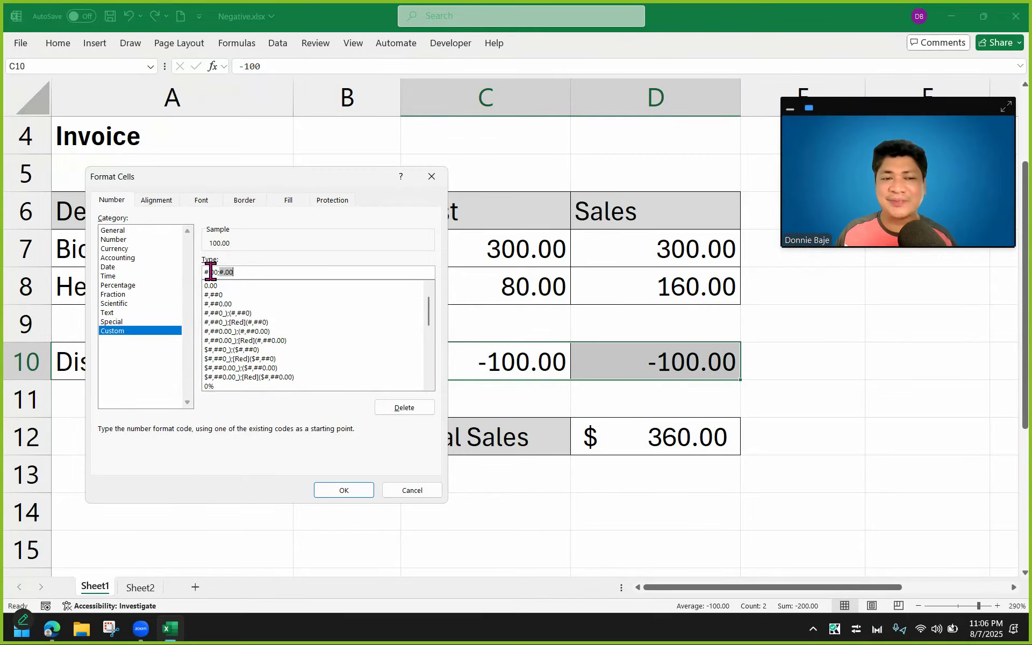
pyautogui.click(248, 272)
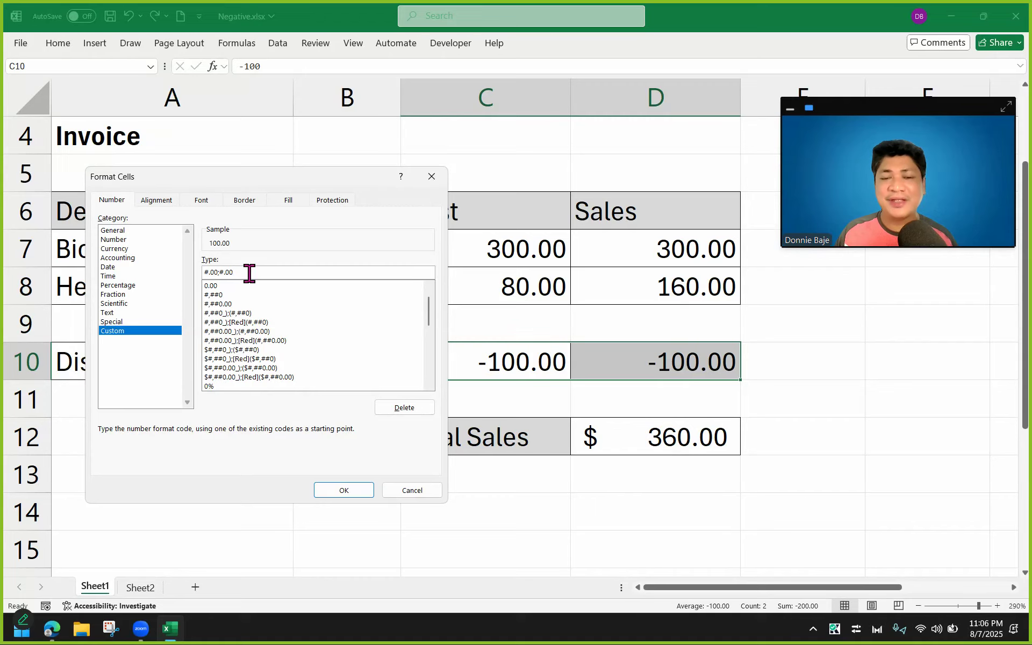
pyautogui.click(348, 489)
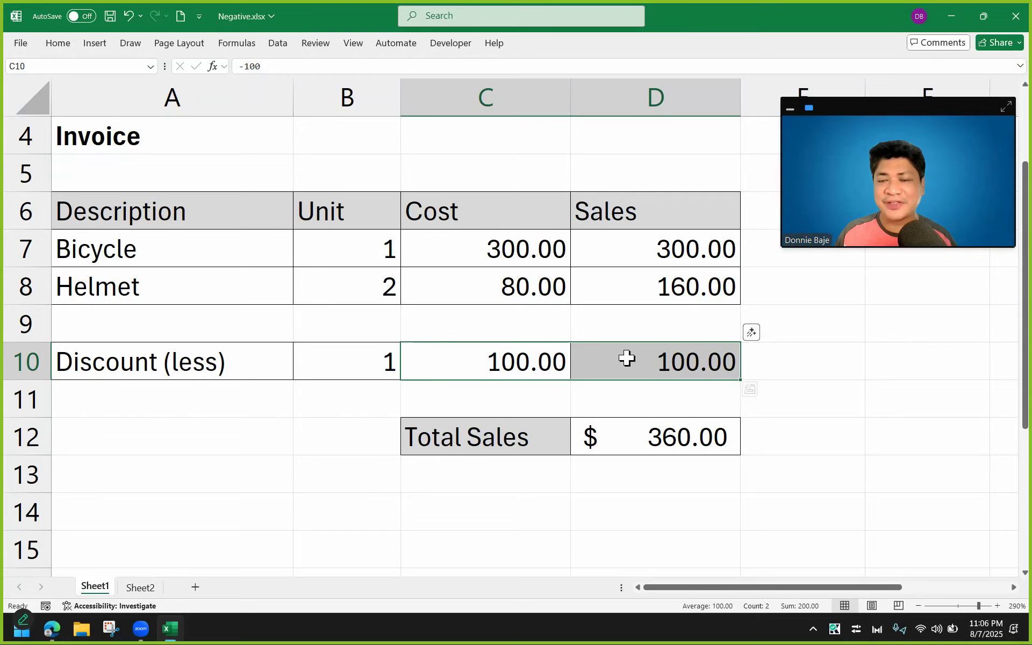
# Examine the Total Sales formula and the Bicycle, Helmet and discount Sales cells it adds up
pyautogui.click(700, 446)
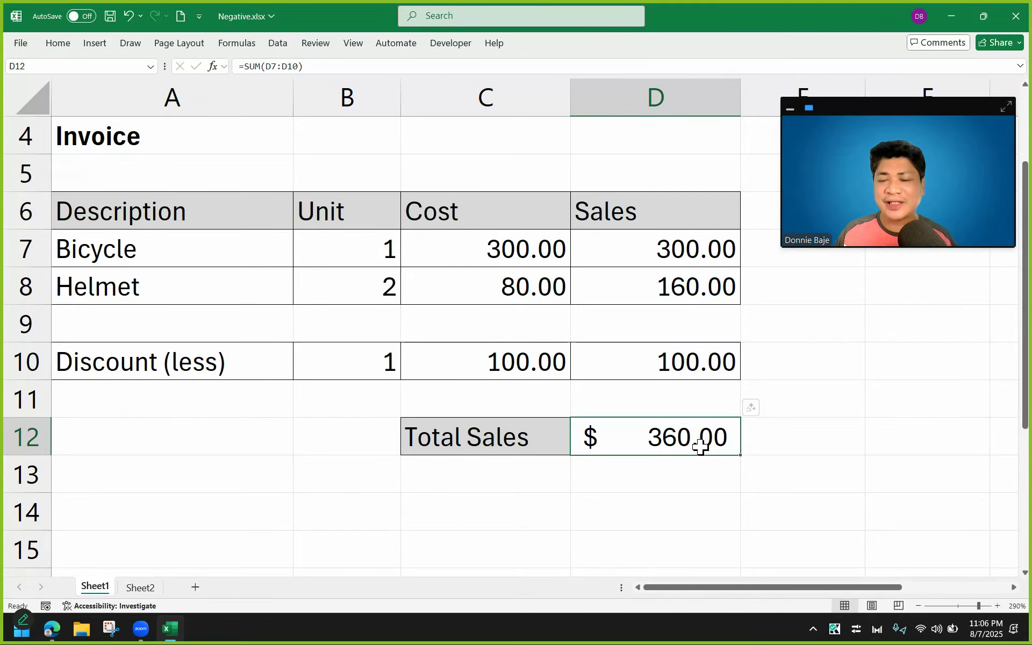
pyautogui.doubleClick(704, 448)
pyautogui.press('Return')
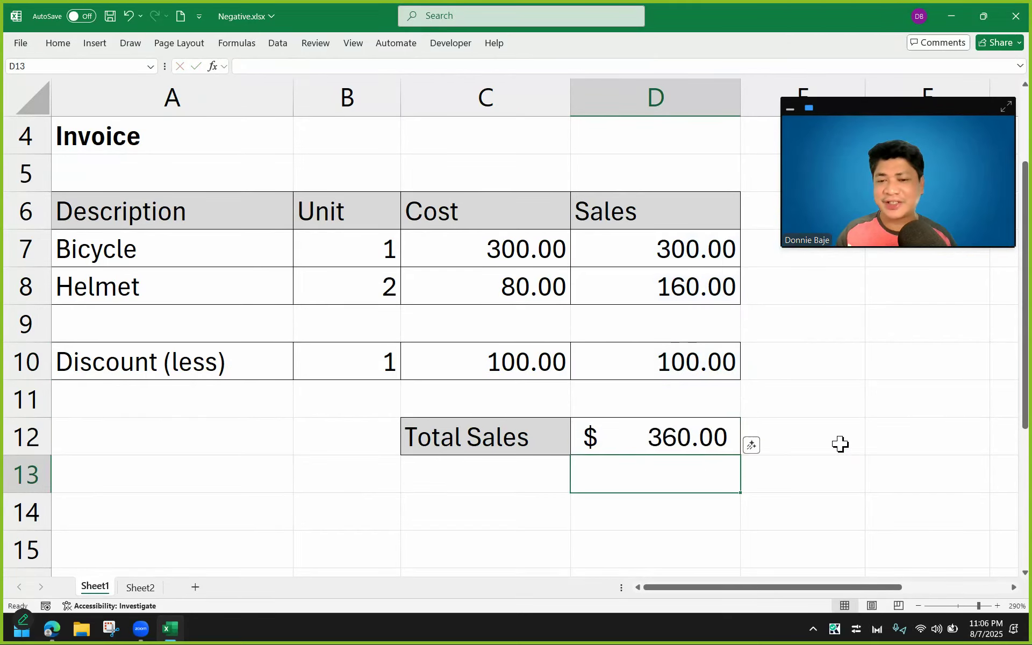
pyautogui.click(705, 440)
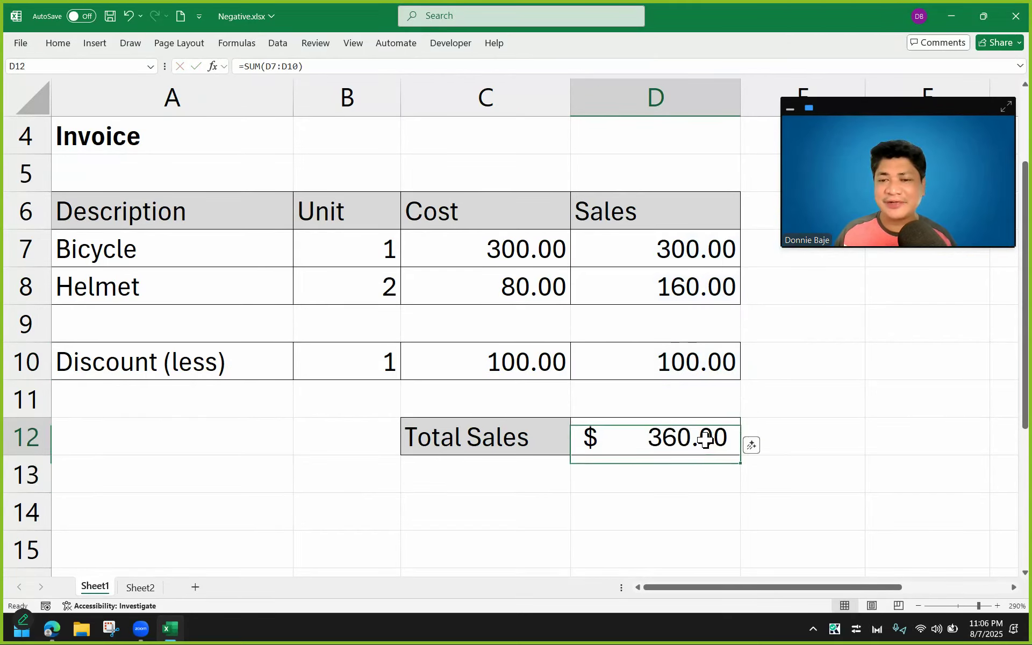
pyautogui.click(681, 249)
pyautogui.click(687, 284)
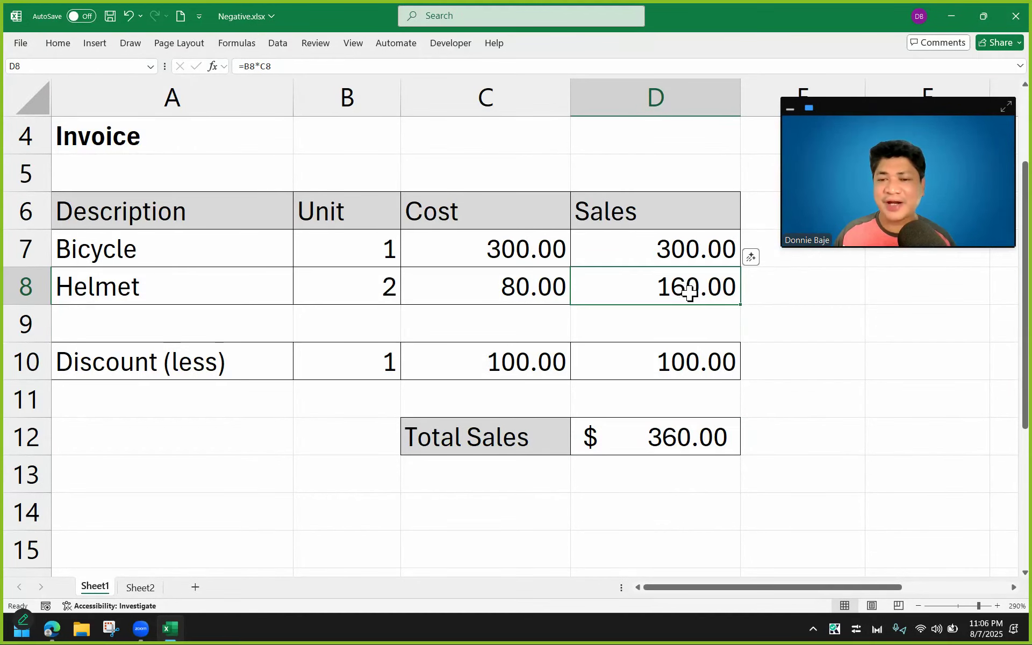
pyautogui.click(689, 357)
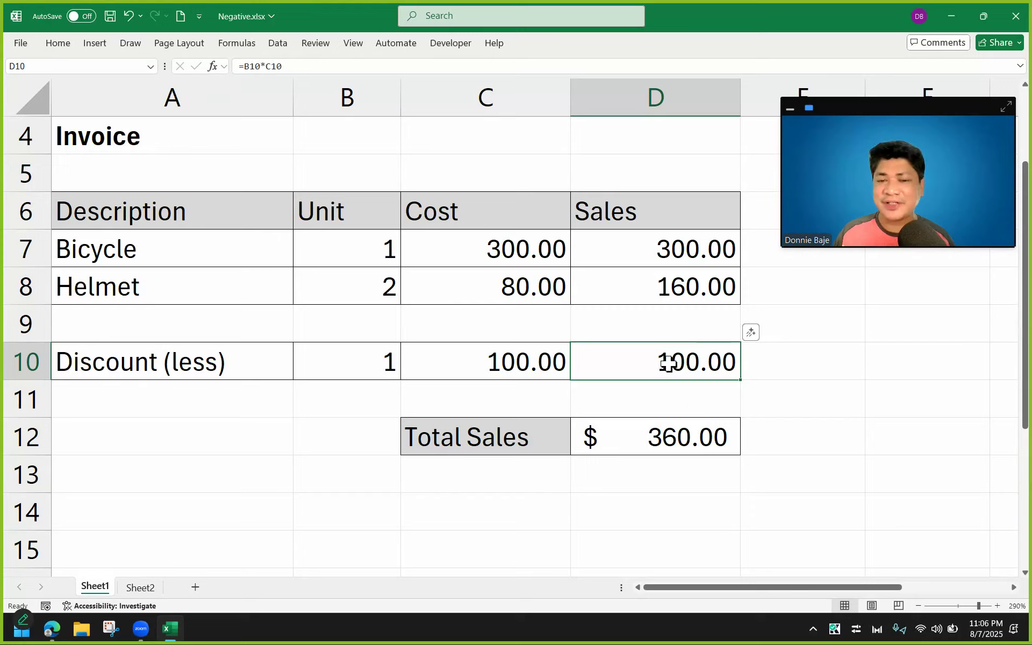
pyautogui.click(712, 436)
pyautogui.doubleClick(712, 436)
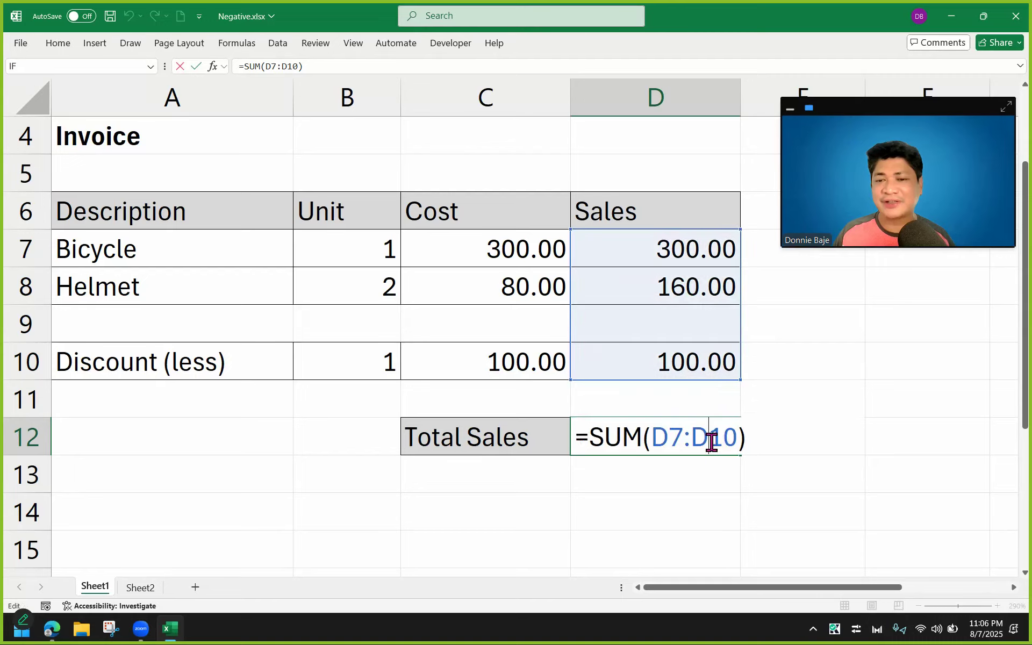
pyautogui.press('Return')
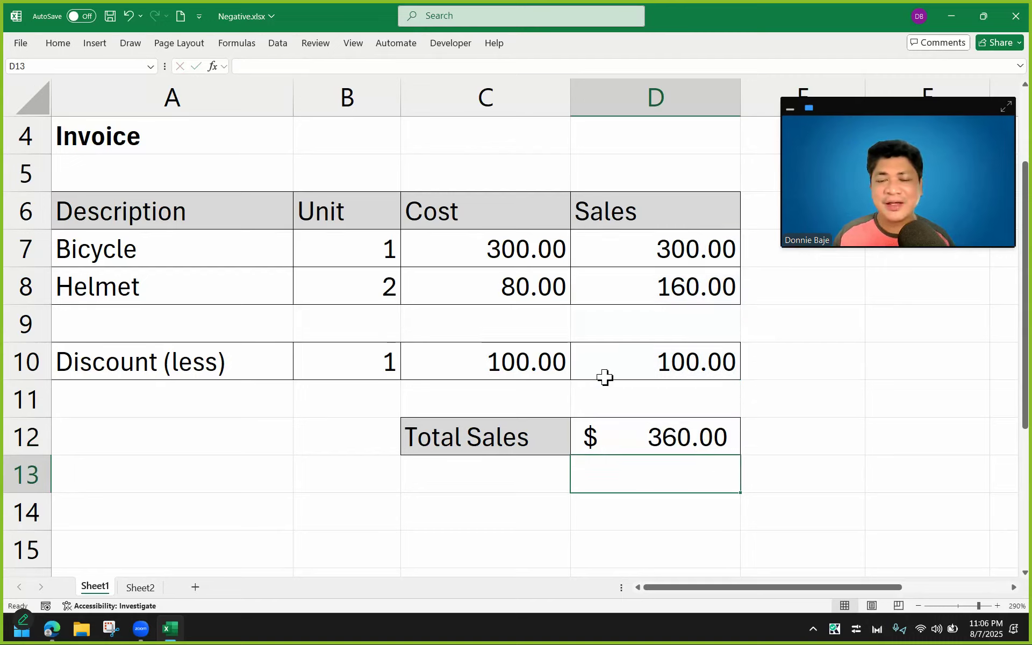
# Set the discount's Cost in C10 to 0
pyautogui.click(527, 359)
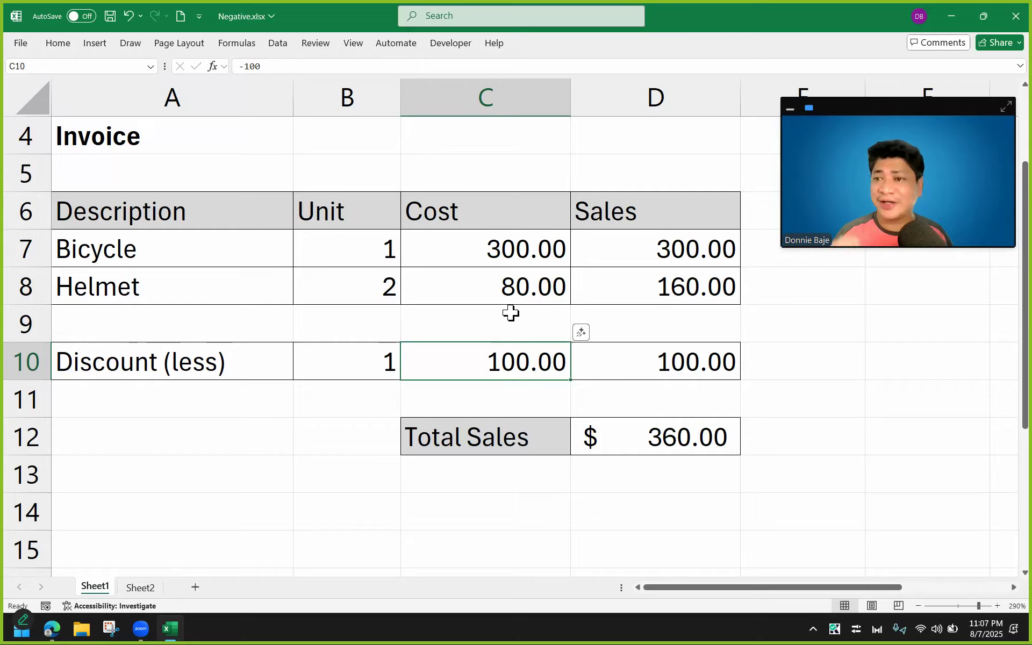
pyautogui.write('0')
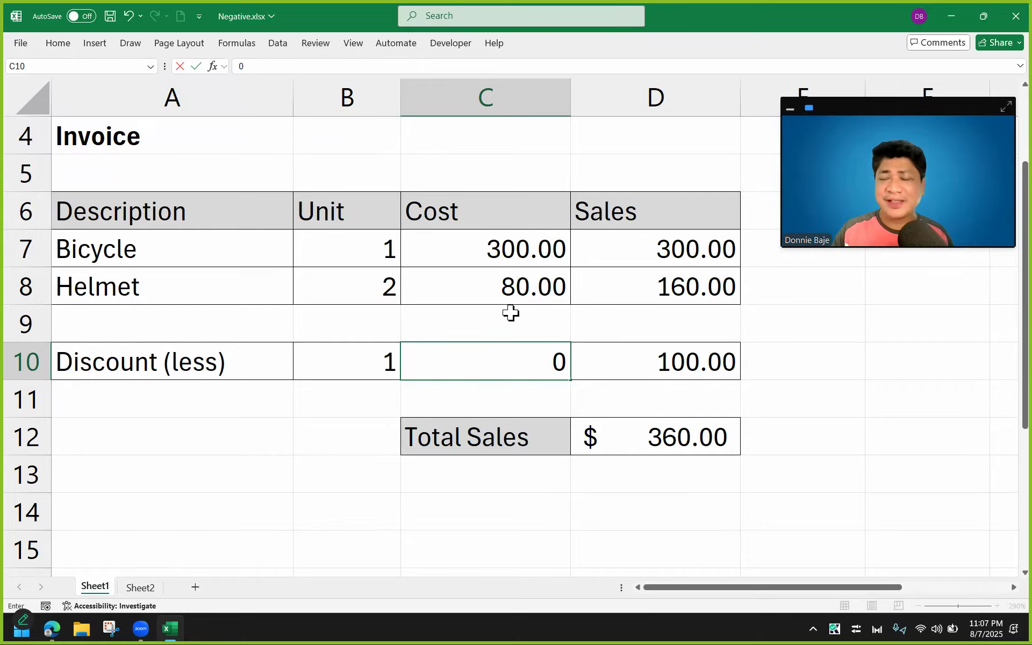
pyautogui.press('Return')
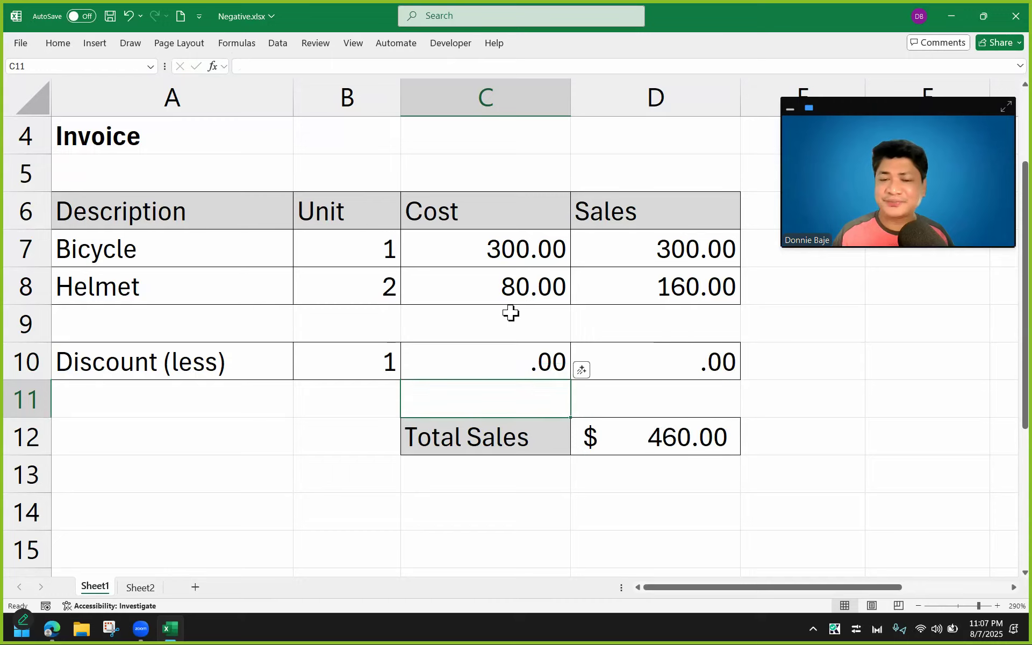
# Open the Format Cells settings again for the discount's Cost and Sales cells, C10:D10
pyautogui.click(506, 353)
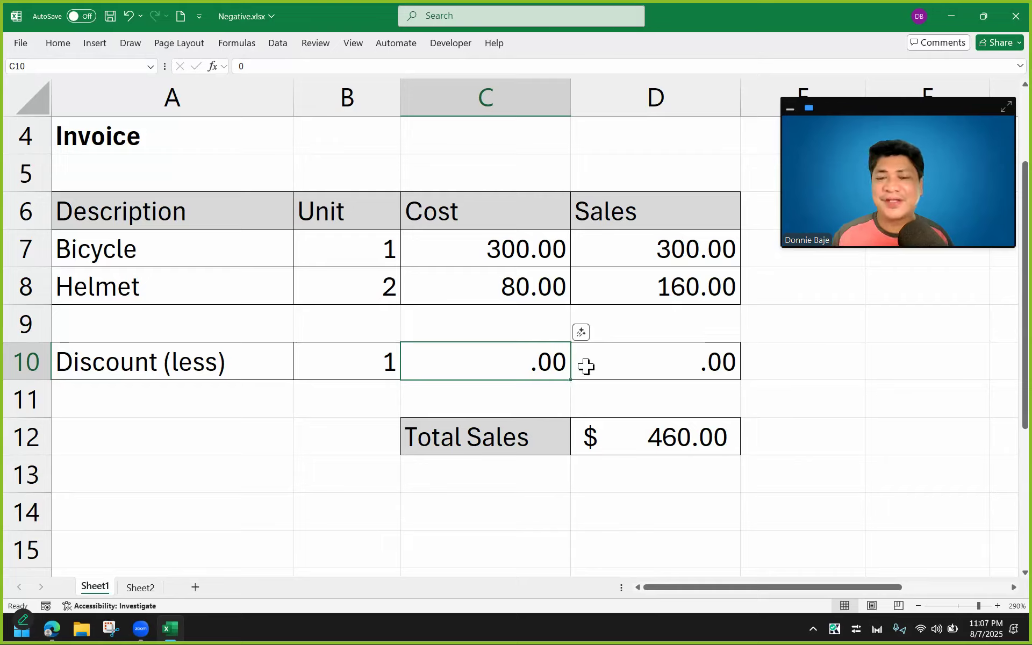
pyautogui.click(614, 358)
pyautogui.moveTo(612, 357); pyautogui.dragTo(530, 365)
pyautogui.rightClick(531, 365)
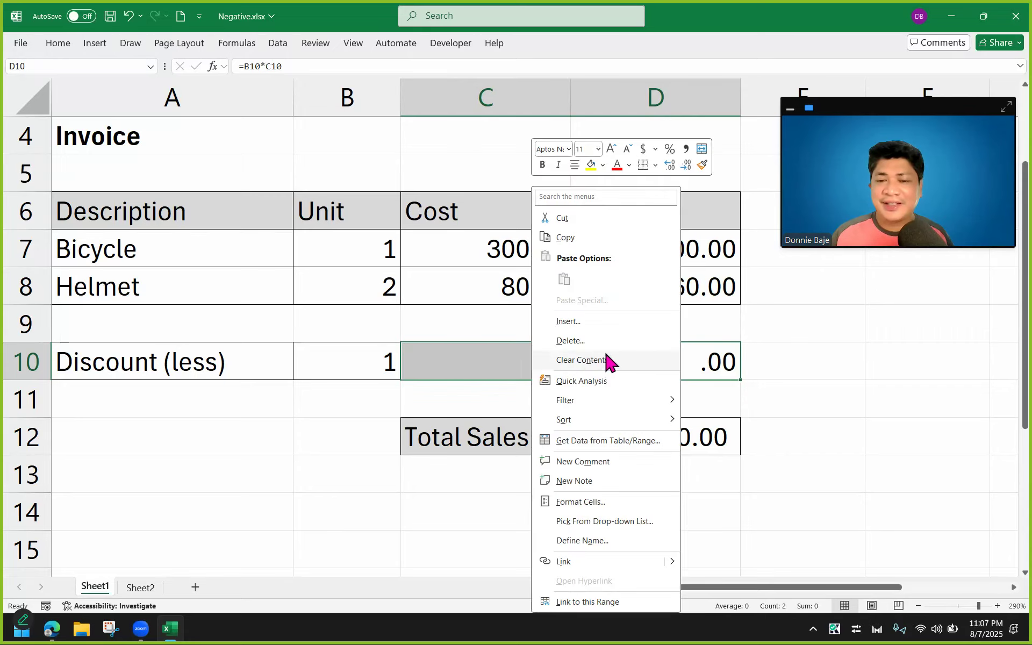
pyautogui.click(585, 499)
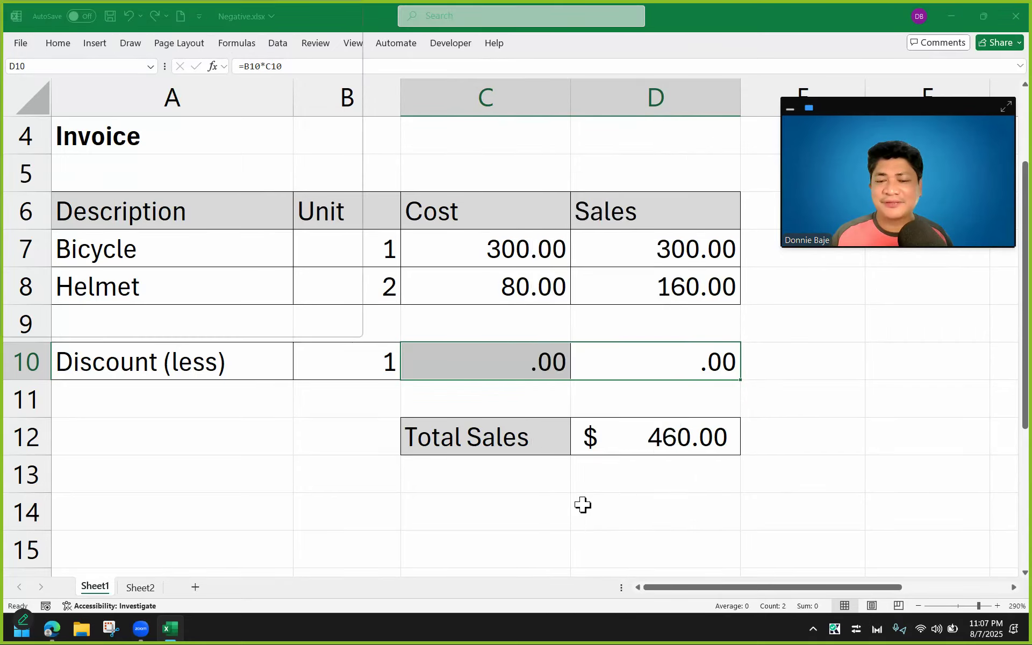
# Add 0.00 as a third section for zero values, making the custom format code #.00;#.00;0.00
pyautogui.moveTo(564, 281); pyautogui.dragTo(497, 147)
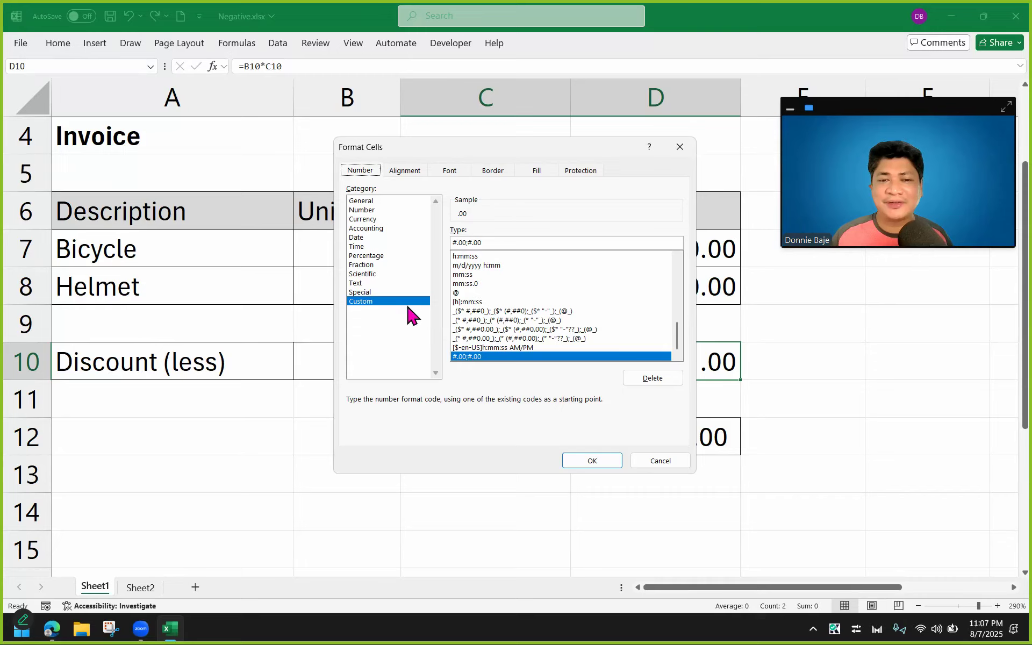
pyautogui.click(467, 358)
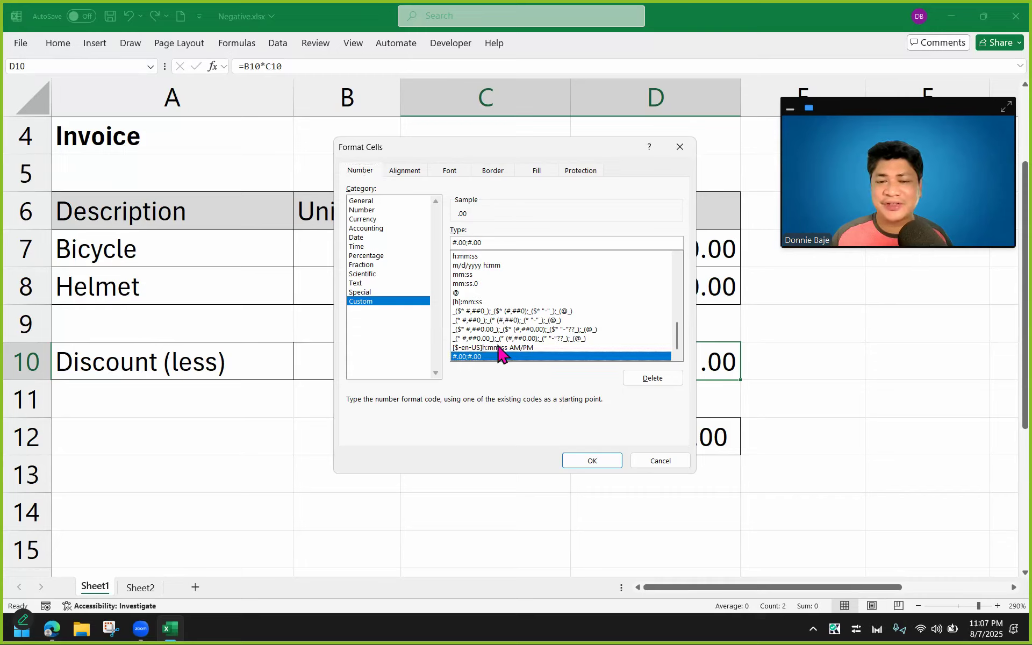
pyautogui.scroll(1, 497, 317)
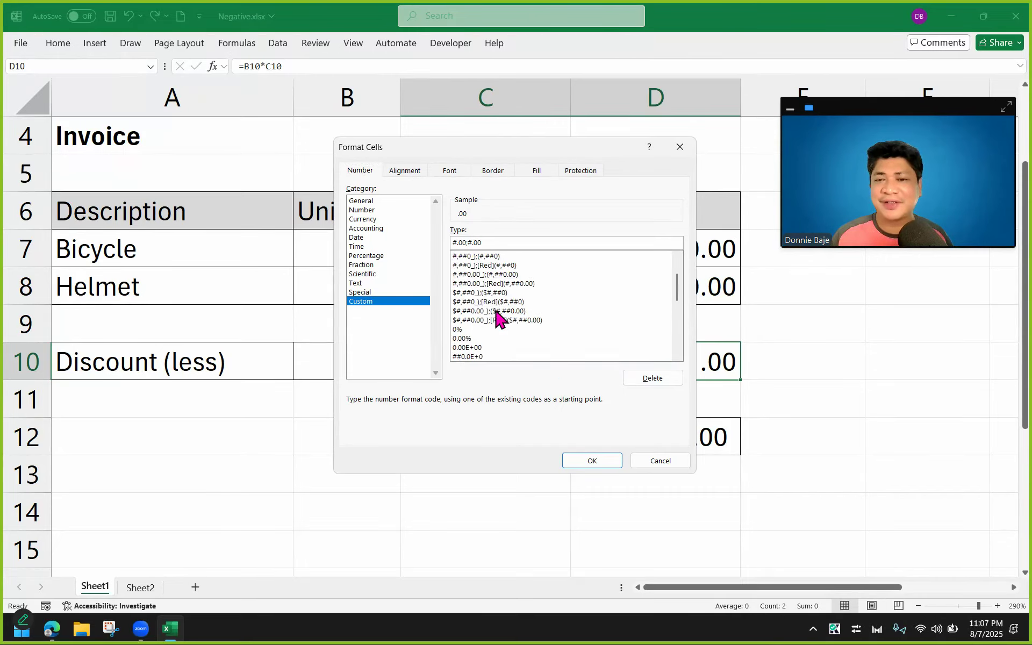
pyautogui.scroll(-1, 497, 317)
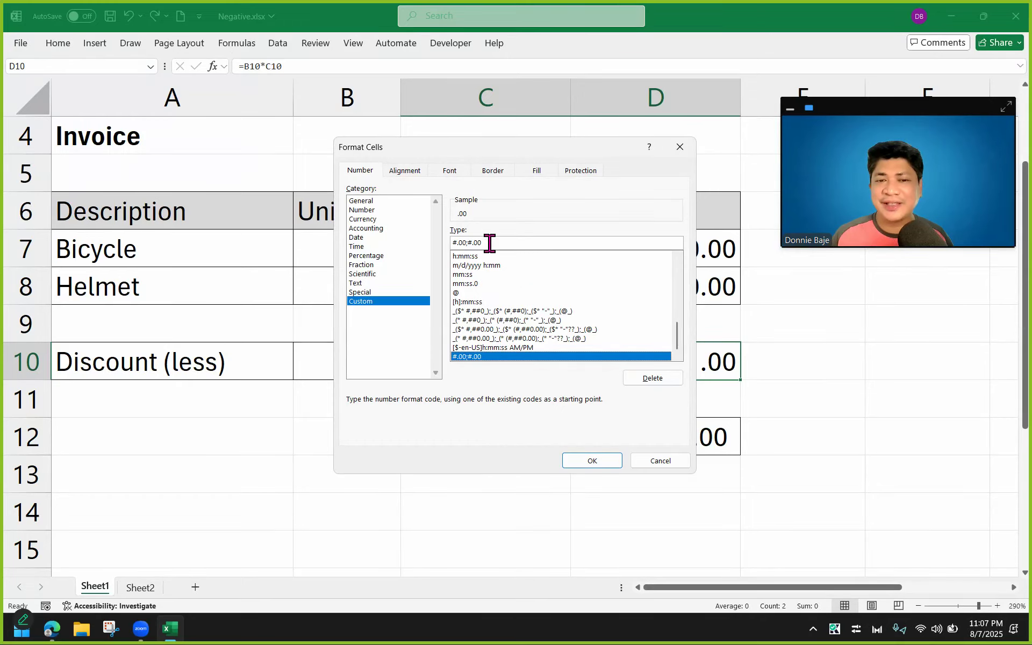
pyautogui.click(519, 246)
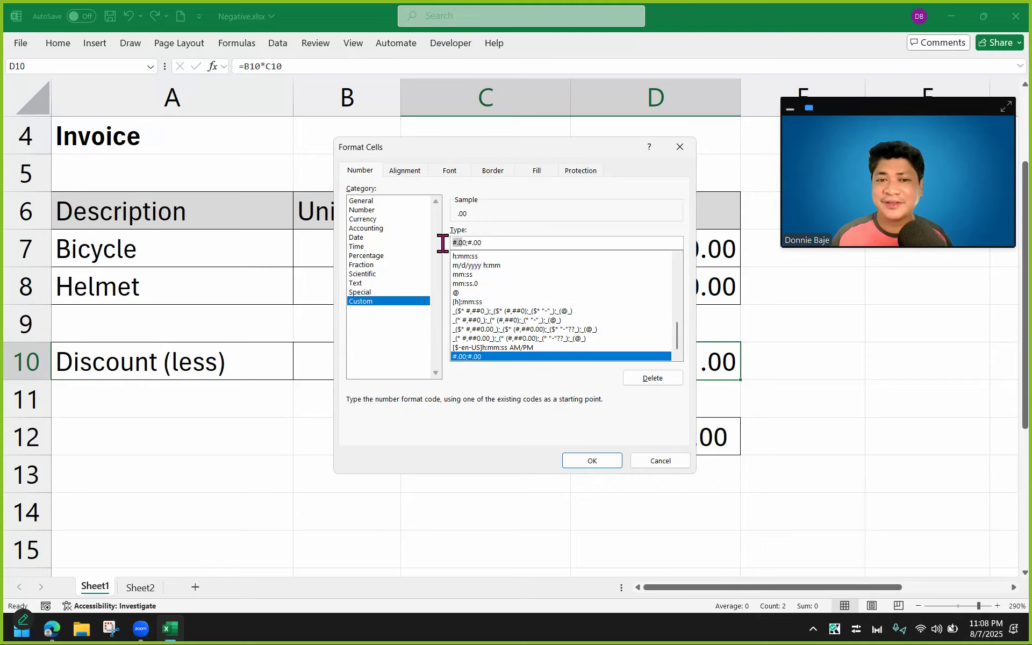
pyautogui.moveTo(452, 242); pyautogui.dragTo(469, 243)
pyautogui.click(486, 242)
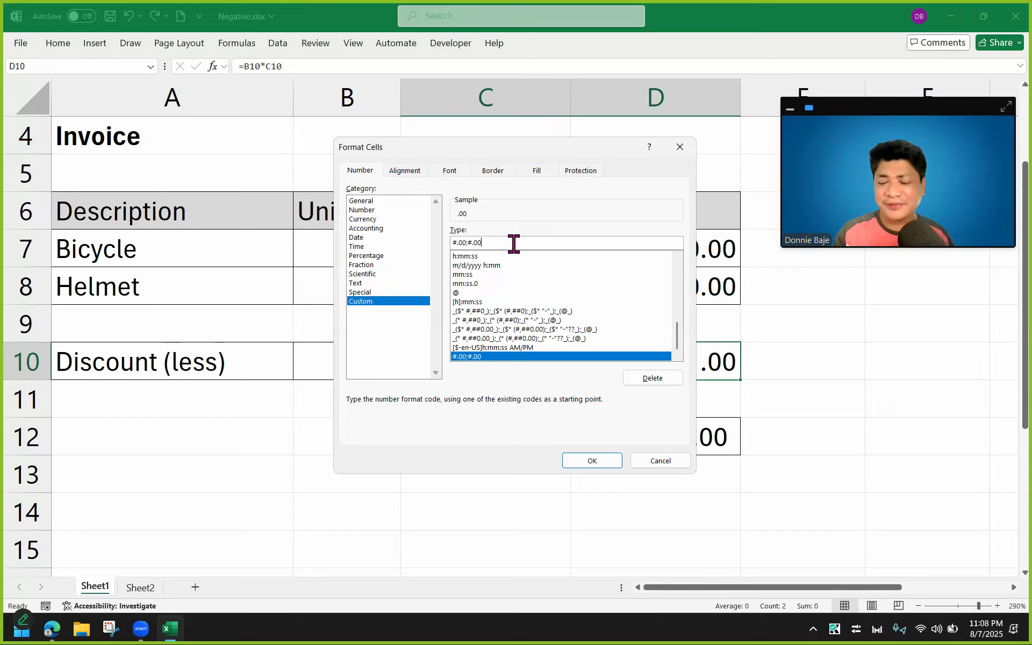
pyautogui.write(';0.00')
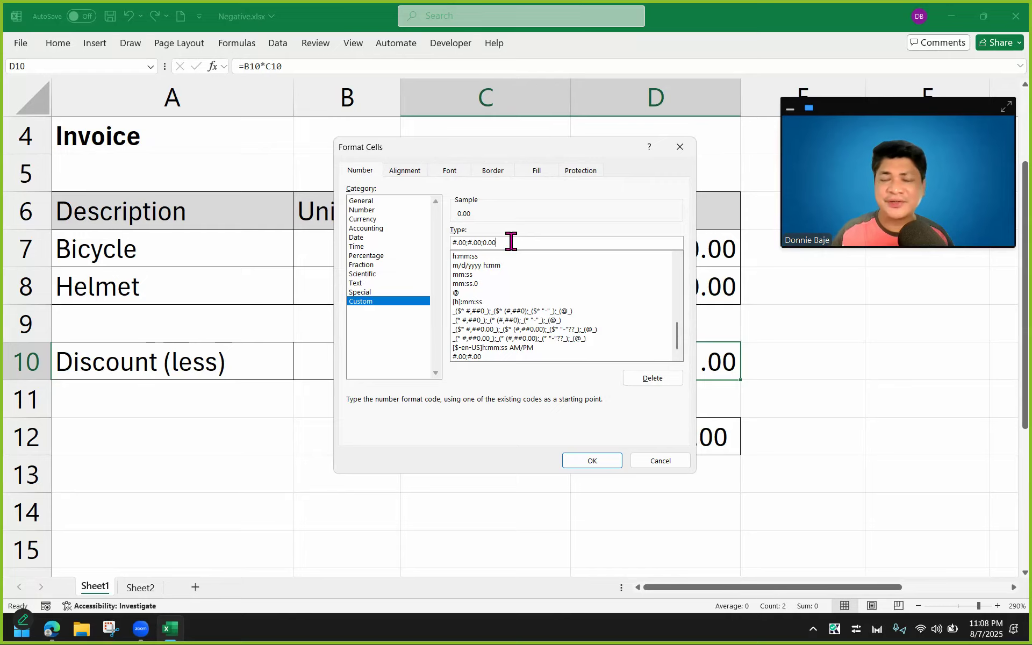
pyautogui.moveTo(482, 242); pyautogui.dragTo(503, 241)
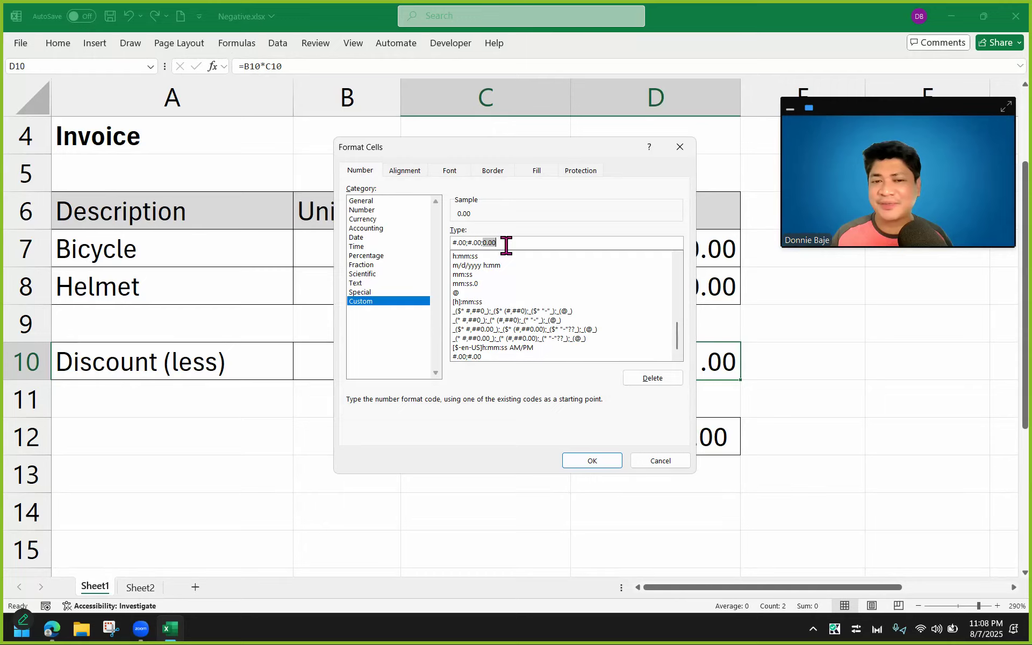
pyautogui.click(506, 244)
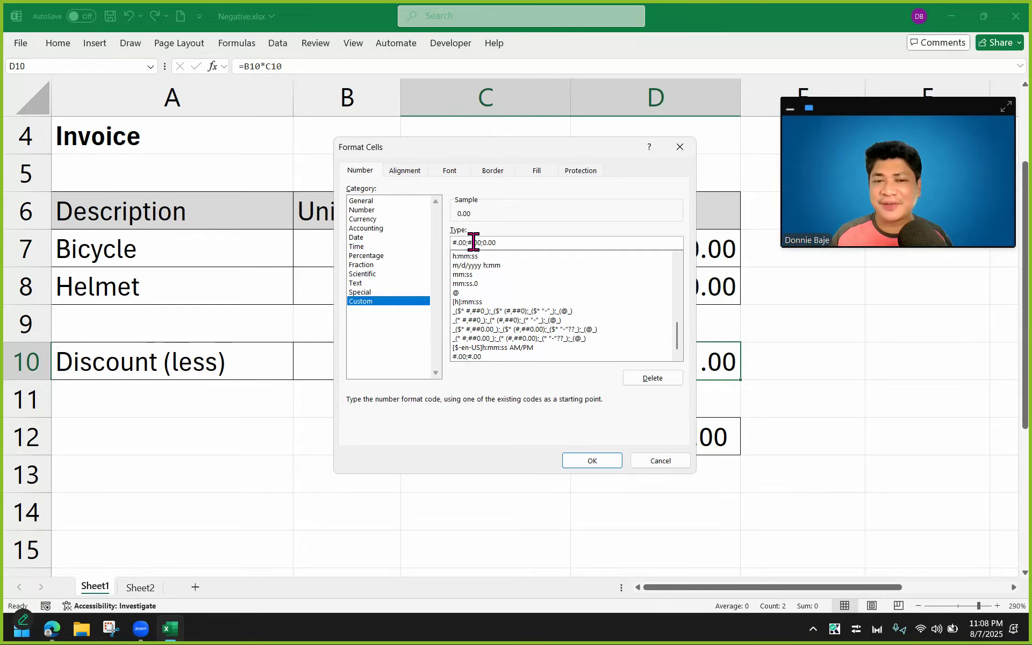
# Copy the whole format code #.00;#.00;0.00 and paste it into a new blank note in Notepad
pyautogui.moveTo(505, 241); pyautogui.dragTo(414, 240)
pyautogui.hotkey('ctrl', 'c')
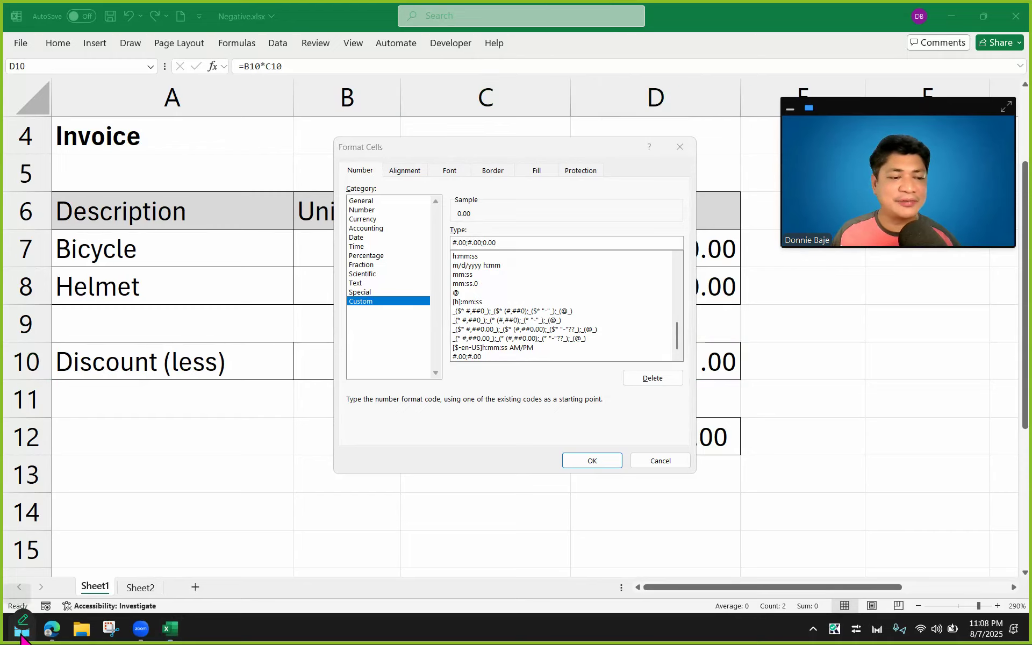
pyautogui.click(22, 633)
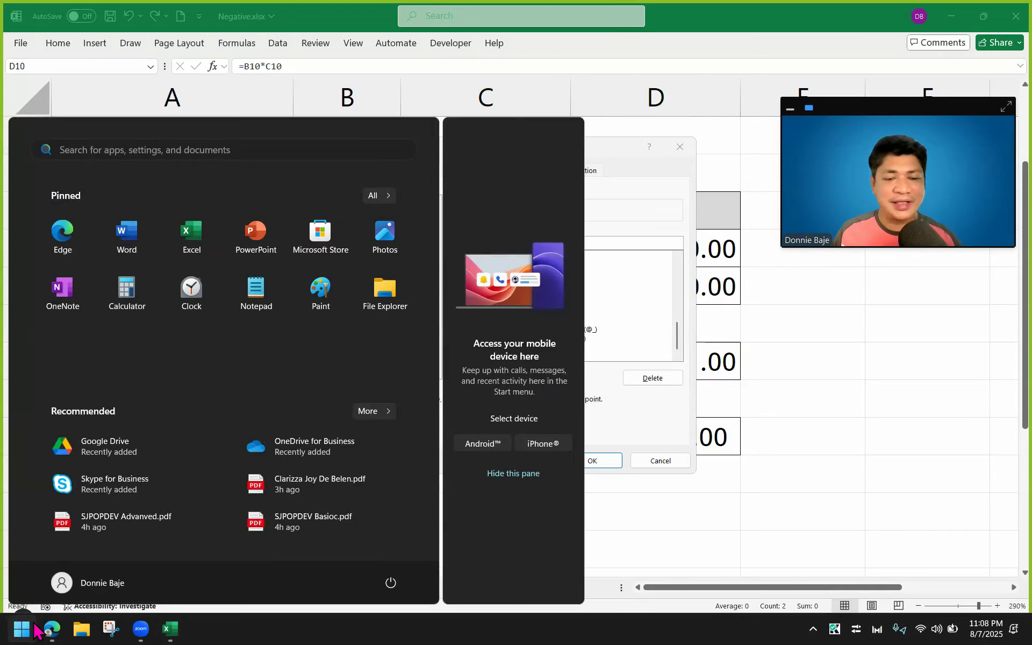
pyautogui.click(281, 295)
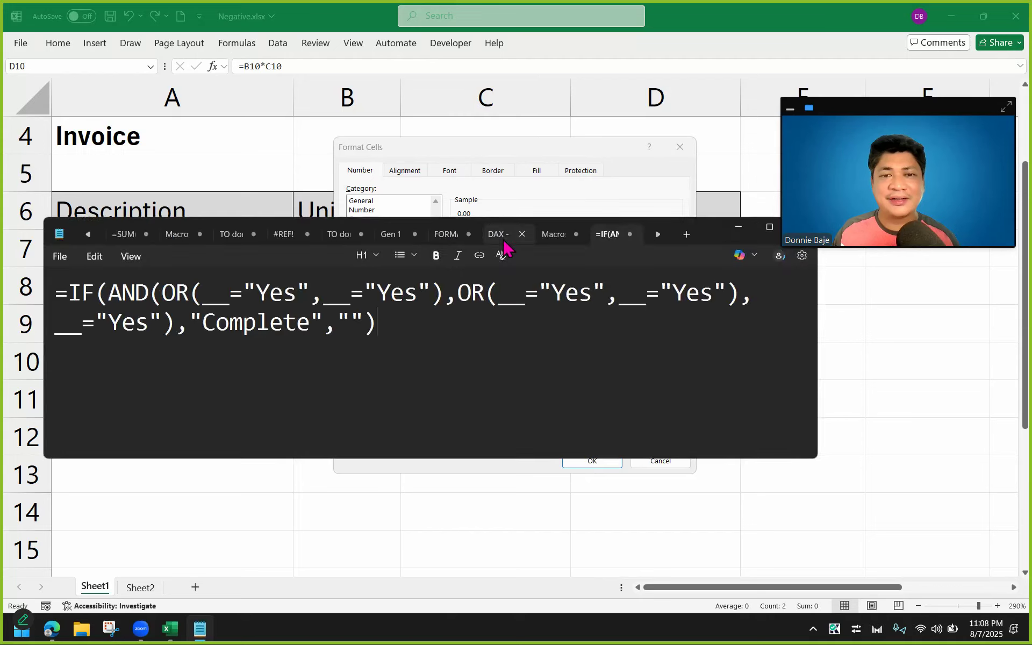
pyautogui.click(686, 234)
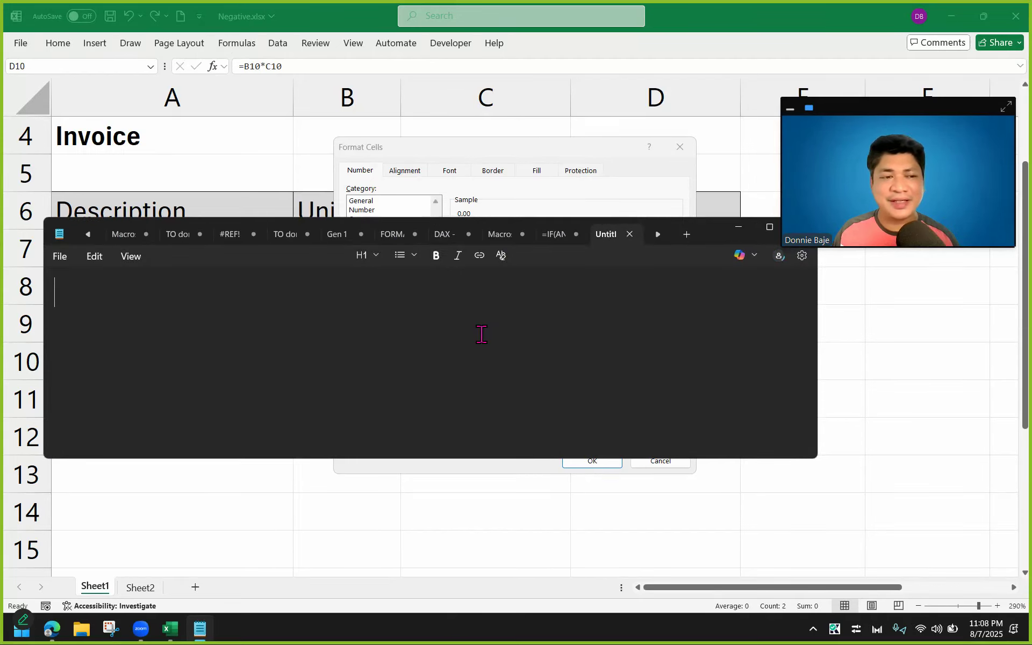
pyautogui.hotkey('ctrl', 'v')
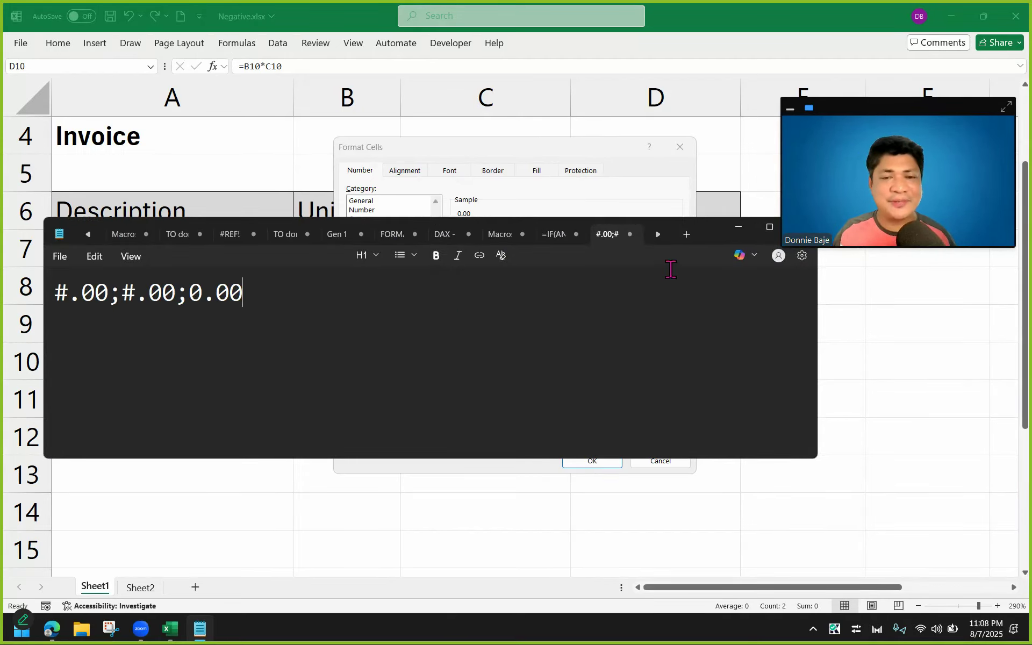
# Review the positive, negative and zero sections of the pasted code, and apply #.00;#.00;0.00 to the discount's Cost and Sales cells in Excel
pyautogui.moveTo(714, 235); pyautogui.dragTo(870, 356)
pyautogui.moveTo(266, 412); pyautogui.dragTo(182, 417)
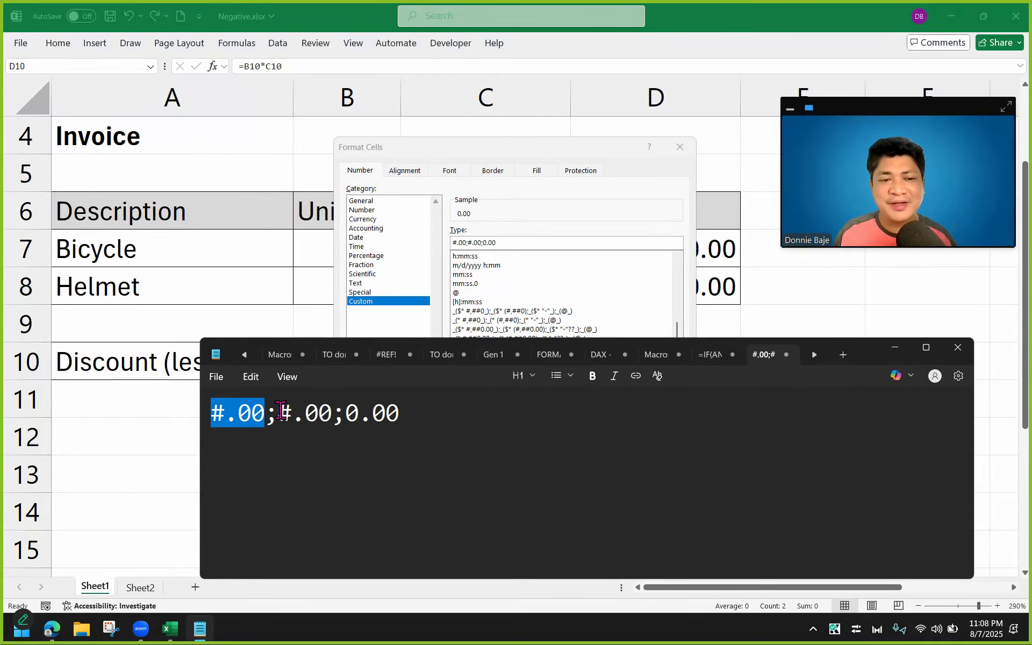
pyautogui.moveTo(278, 413); pyautogui.dragTo(416, 412)
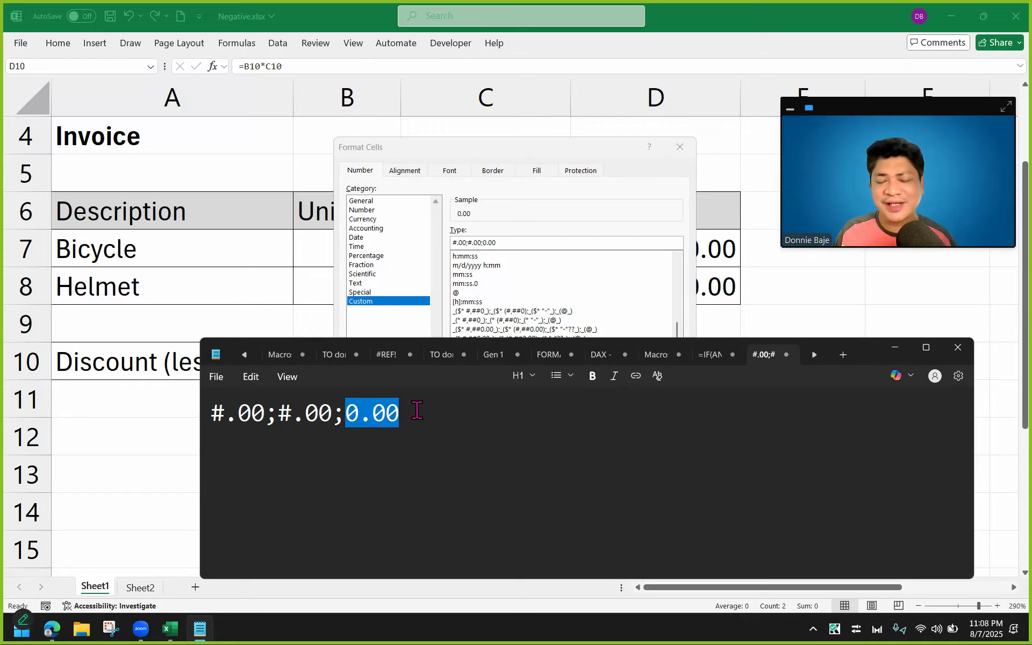
pyautogui.click(893, 349)
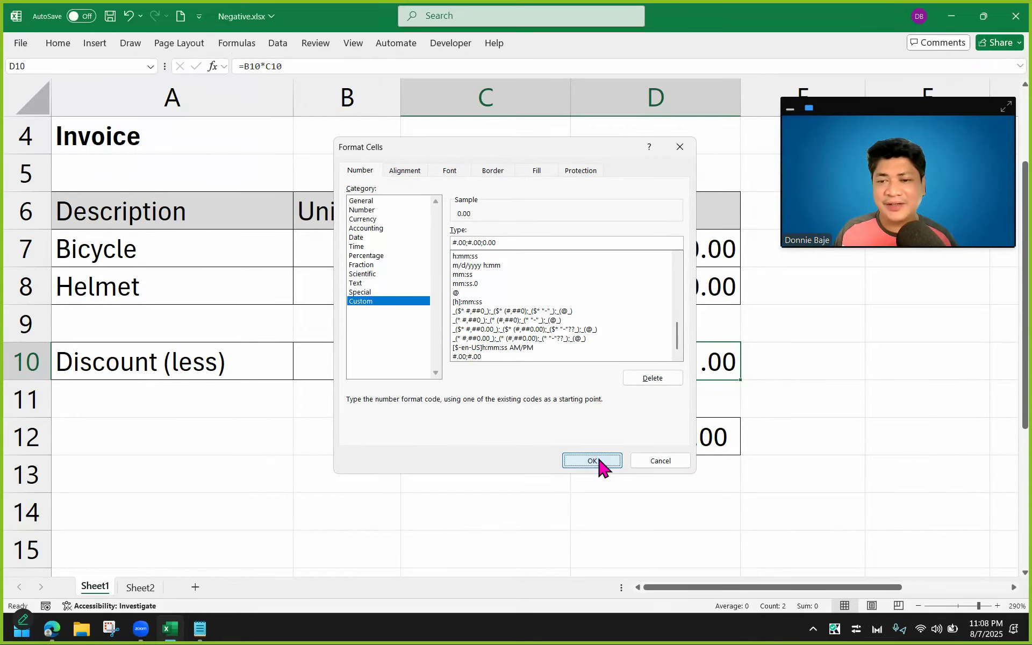
pyautogui.click(597, 463)
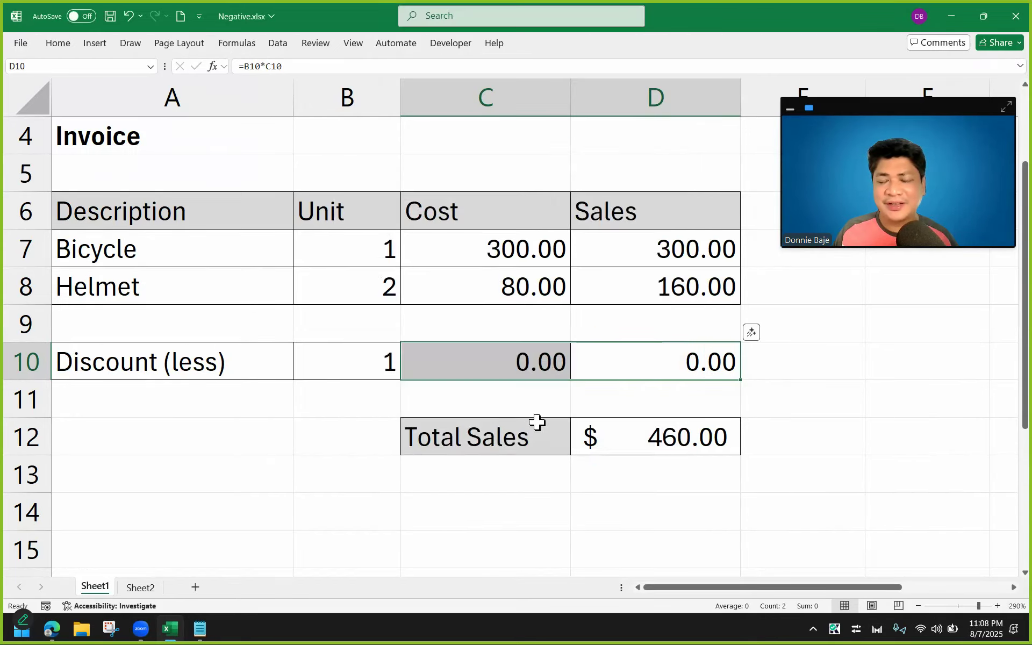
# Set the discount's Cost in C10 to -100 and inspect the cell's stored value
pyautogui.click(497, 362)
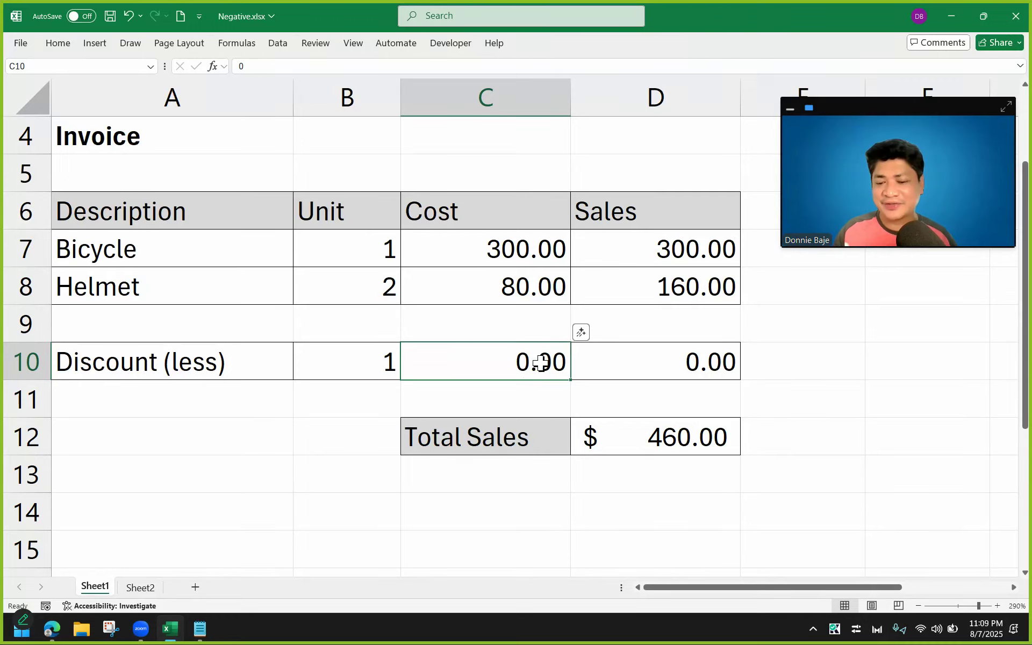
pyautogui.write('-100')
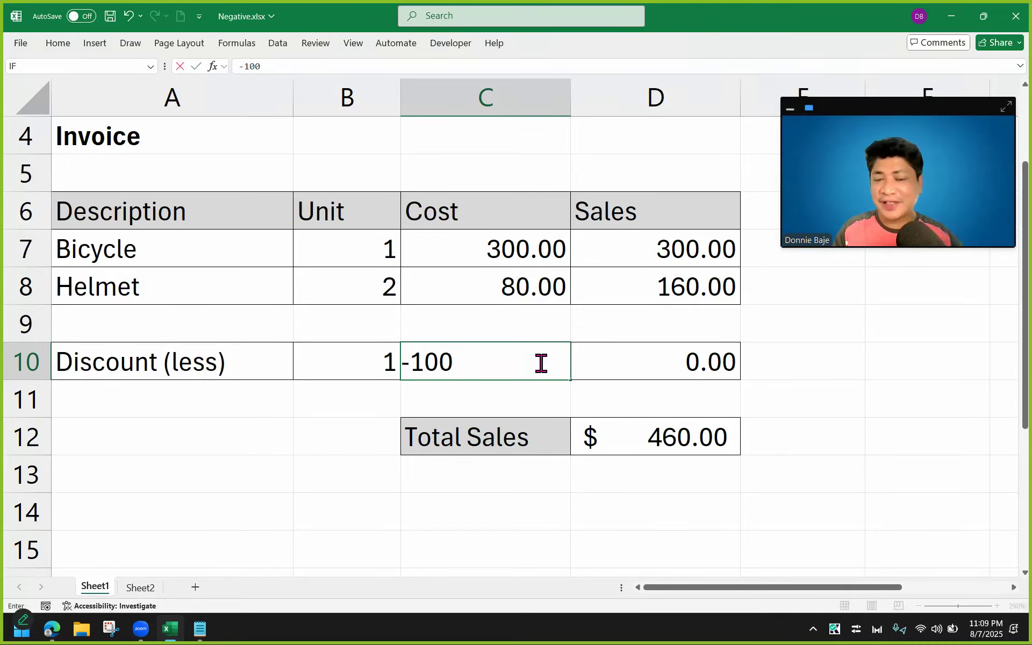
pyautogui.press('Return')
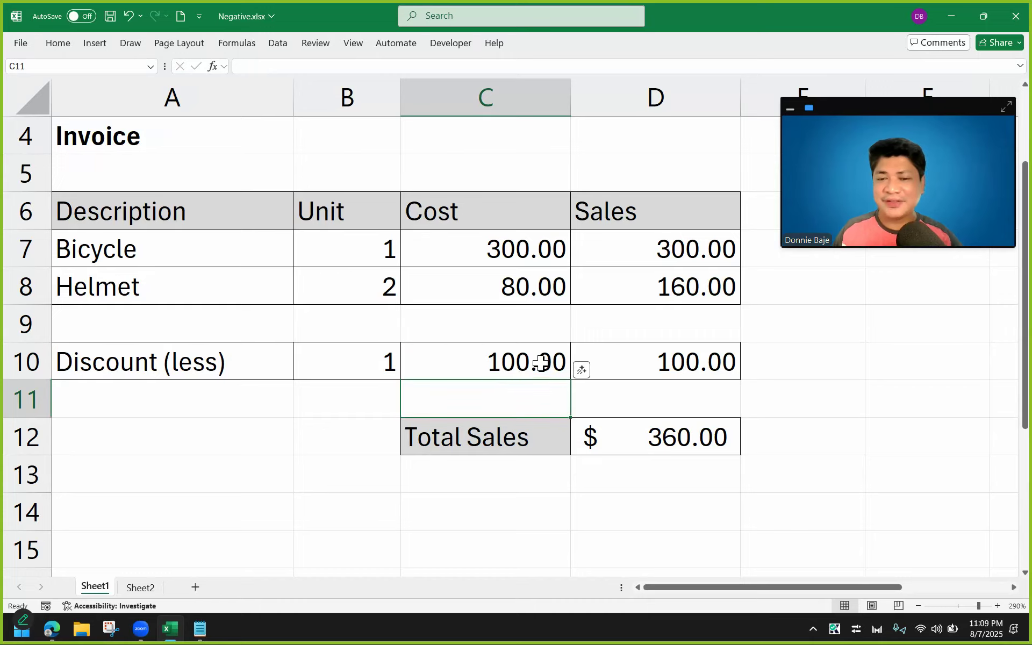
pyautogui.click(489, 361)
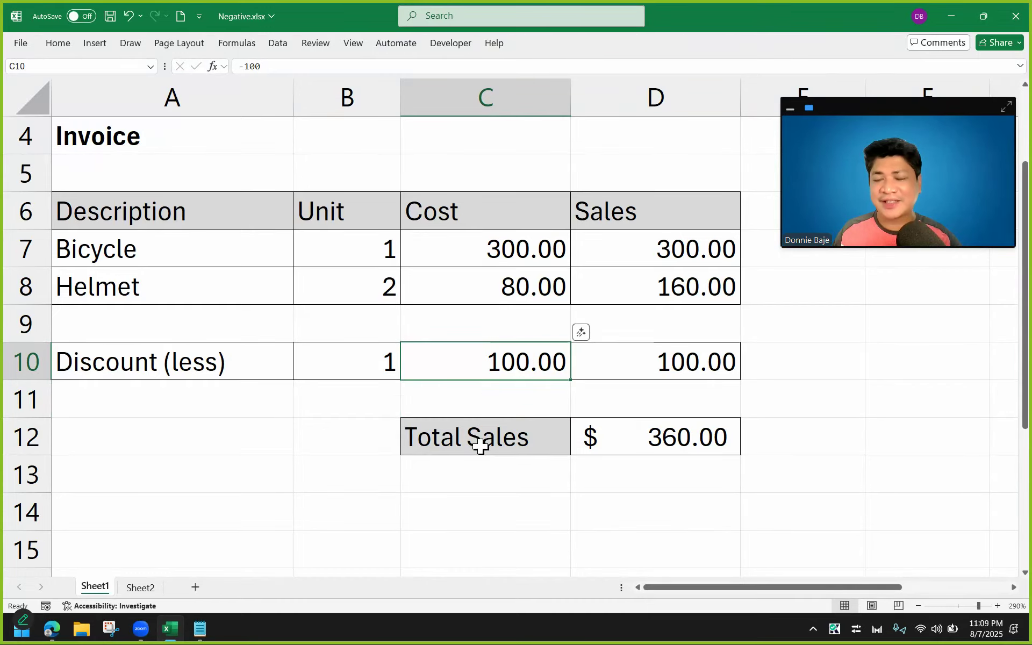
pyautogui.click(273, 65)
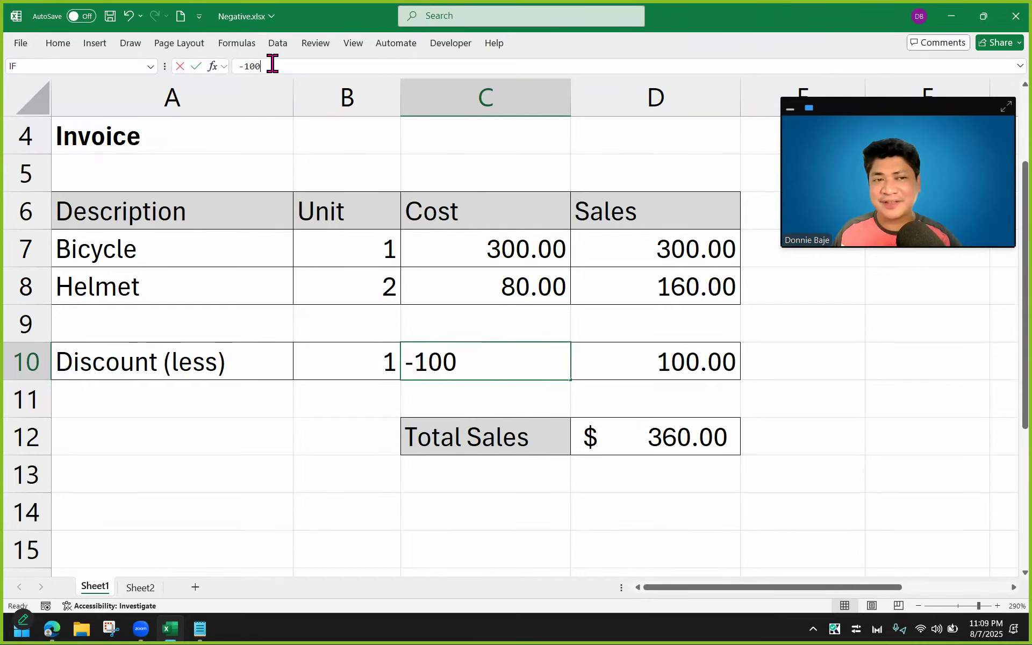
pyautogui.click(529, 412)
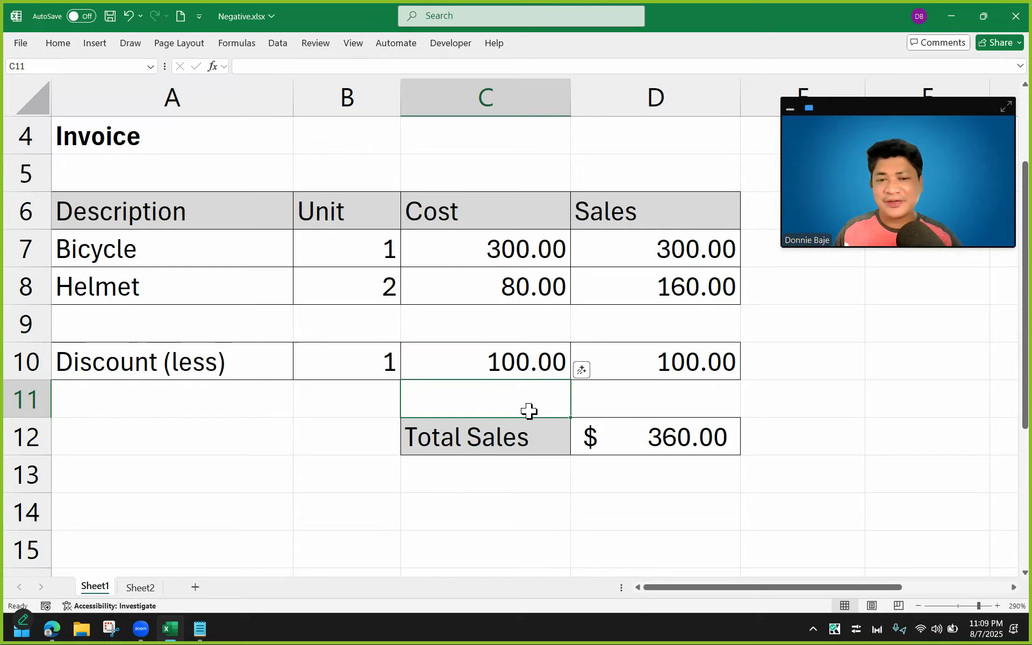
# Set the discount's Cost in C10 to a positive 200 and reselect the cell
pyautogui.click(493, 370)
pyautogui.write('200')
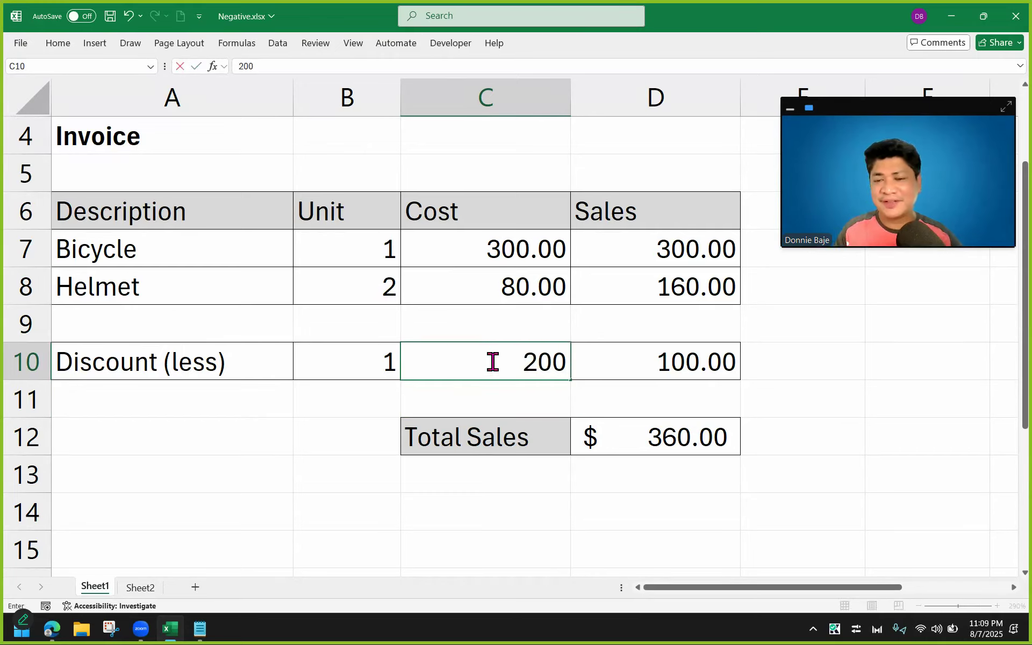
pyautogui.press('Return')
pyautogui.click(492, 362)
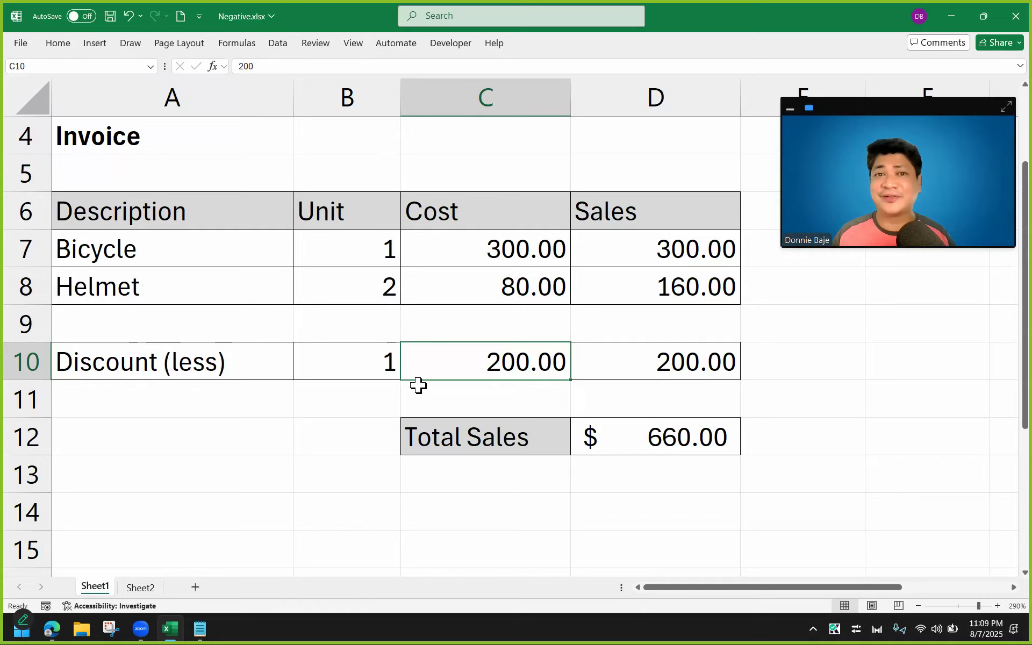
# Switch to Sheet2 and reposition the Team Comparison chart beside the quarterly data, starting in column E
pyautogui.click(139, 588)
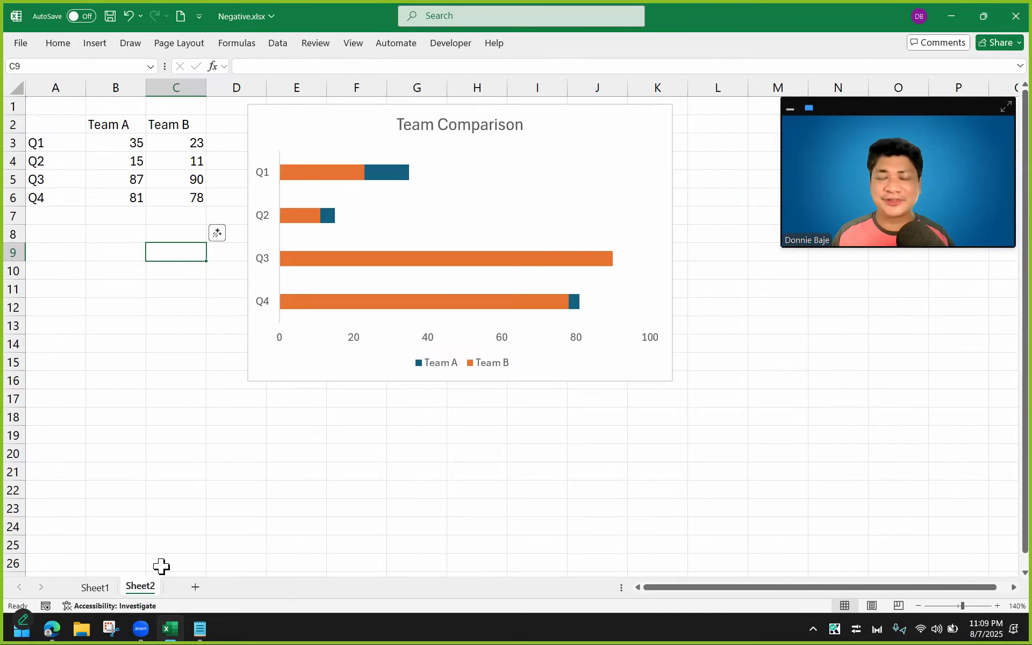
pyautogui.moveTo(295, 123); pyautogui.dragTo(361, 145)
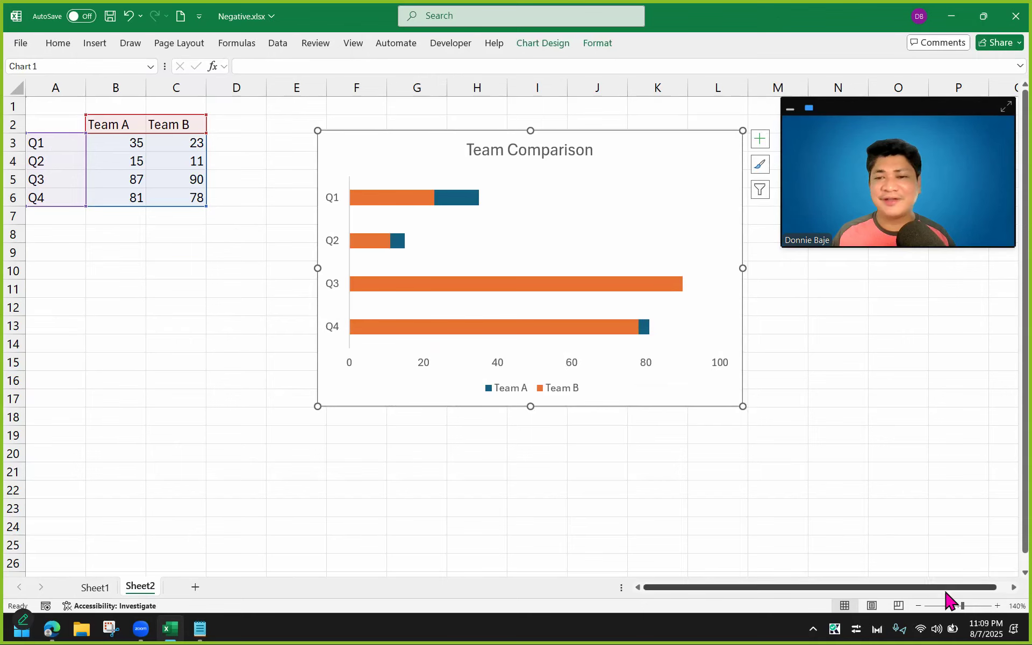
pyautogui.click(997, 606)
pyautogui.click(998, 606)
pyautogui.click(998, 606)
pyautogui.click(997, 606)
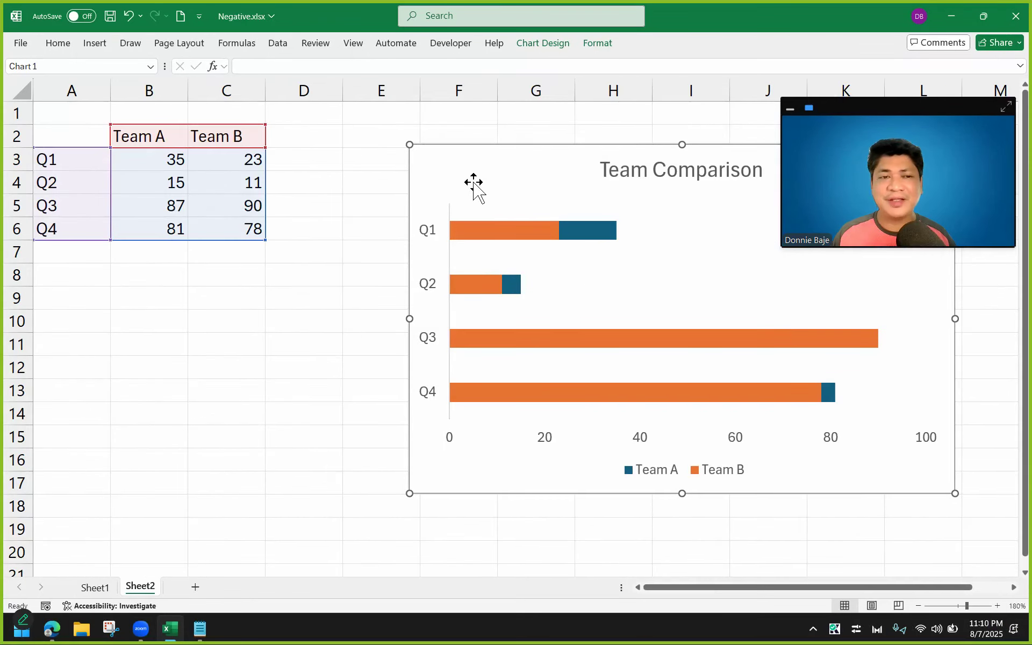
pyautogui.moveTo(472, 184); pyautogui.dragTo(438, 213)
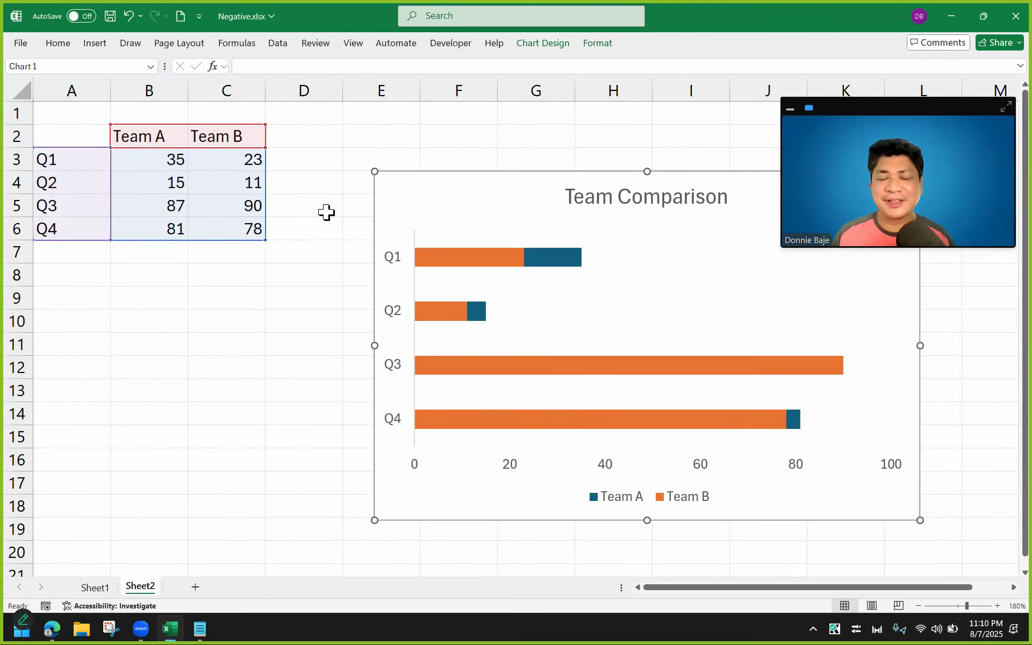
pyautogui.click(262, 295)
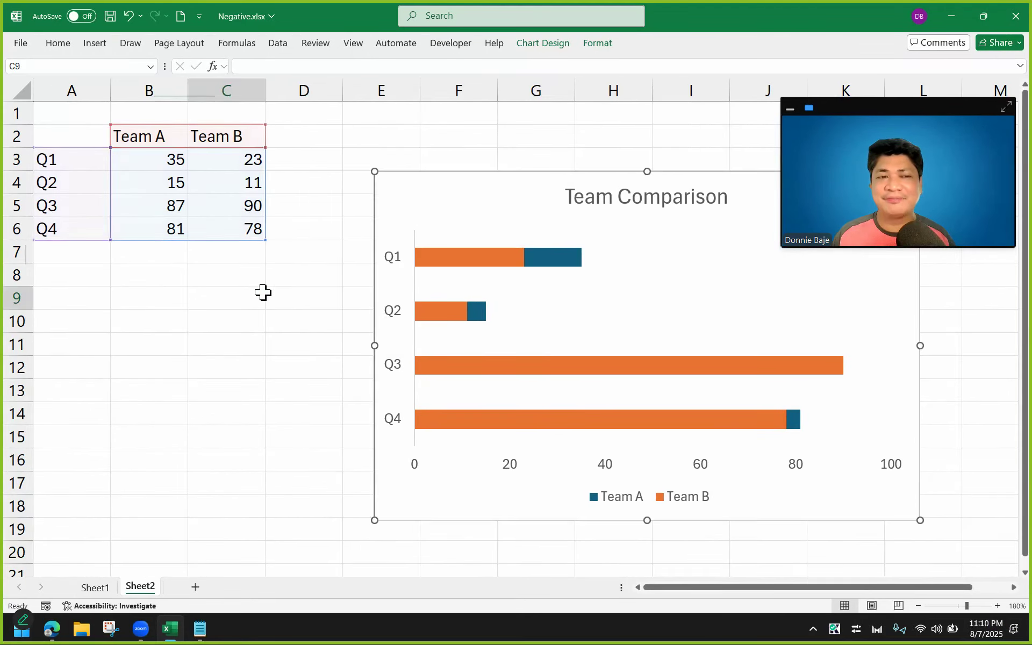
# Examine the Team A and Team B columns and compare their Q1 values with the Team Comparison chart
pyautogui.click(171, 78)
pyautogui.click(214, 76)
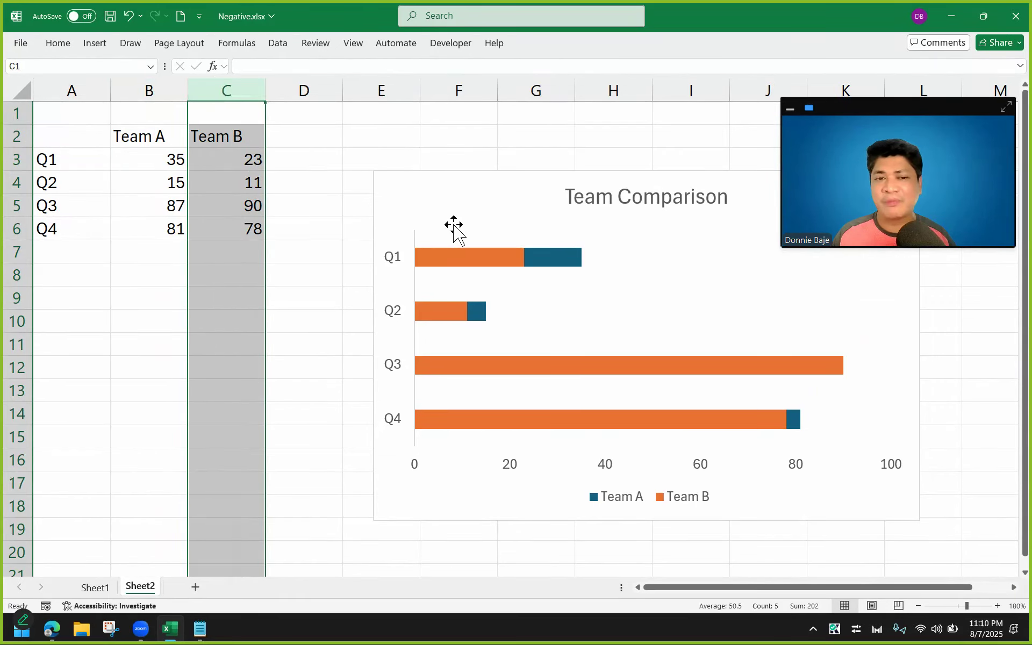
pyautogui.moveTo(462, 203); pyautogui.dragTo(458, 201)
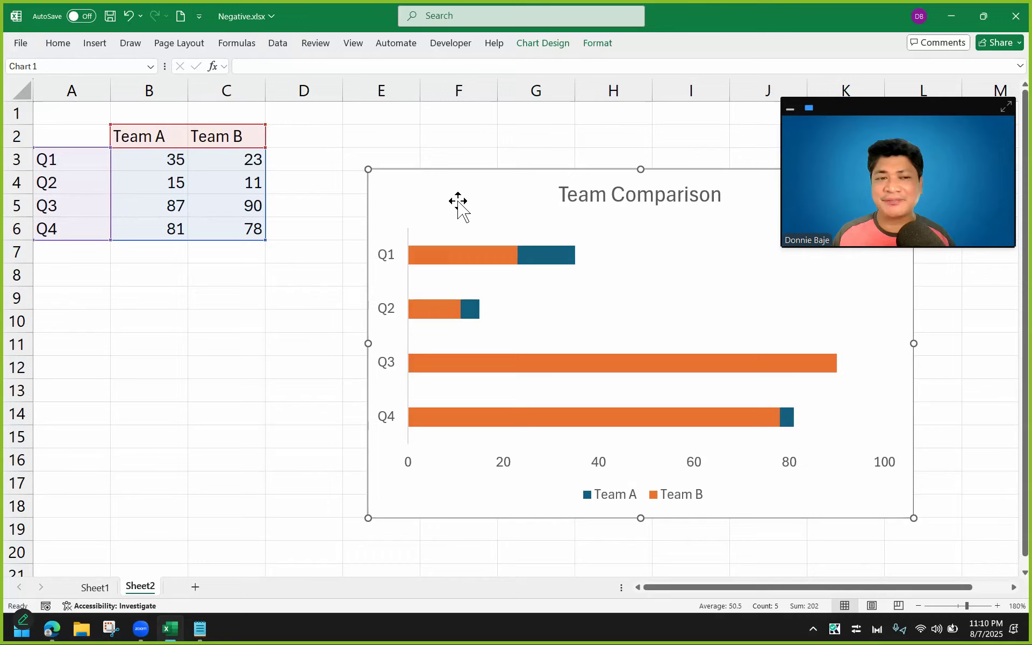
pyautogui.click(177, 162)
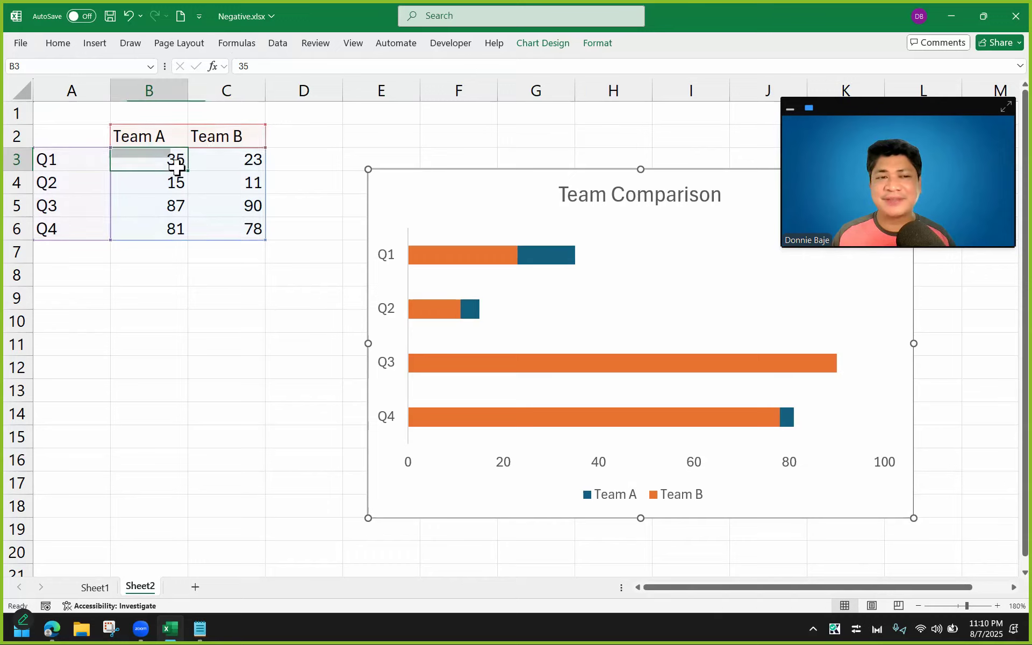
pyautogui.click(226, 164)
pyautogui.click(166, 161)
pyautogui.click(242, 164)
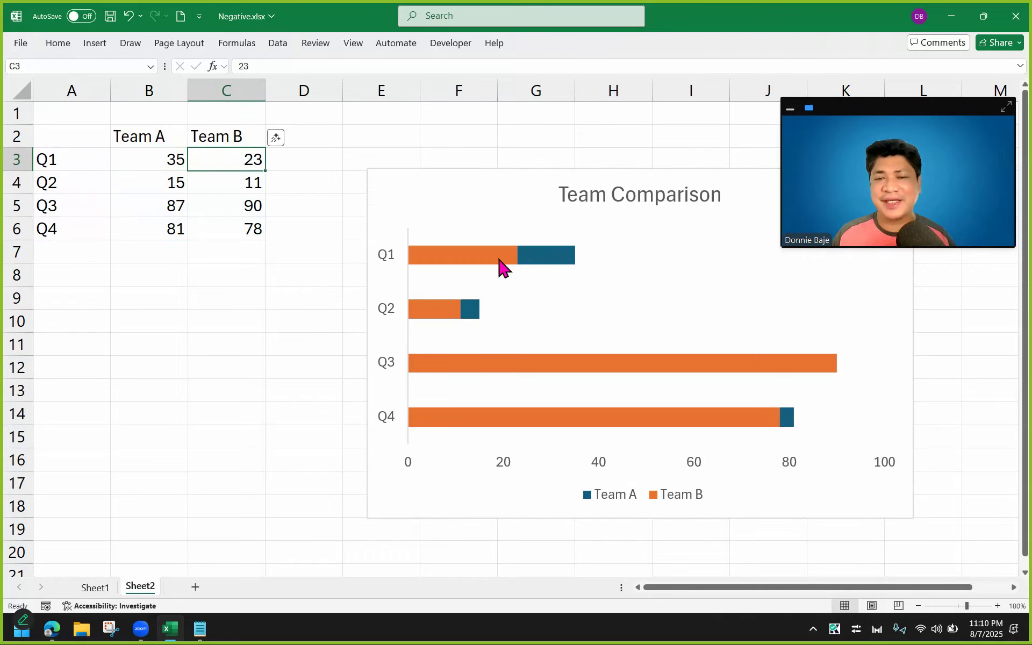
# Try a Series Overlap of 4% on the Team B bars, restore it to 100%, and close the series formatting
pyautogui.click(467, 257)
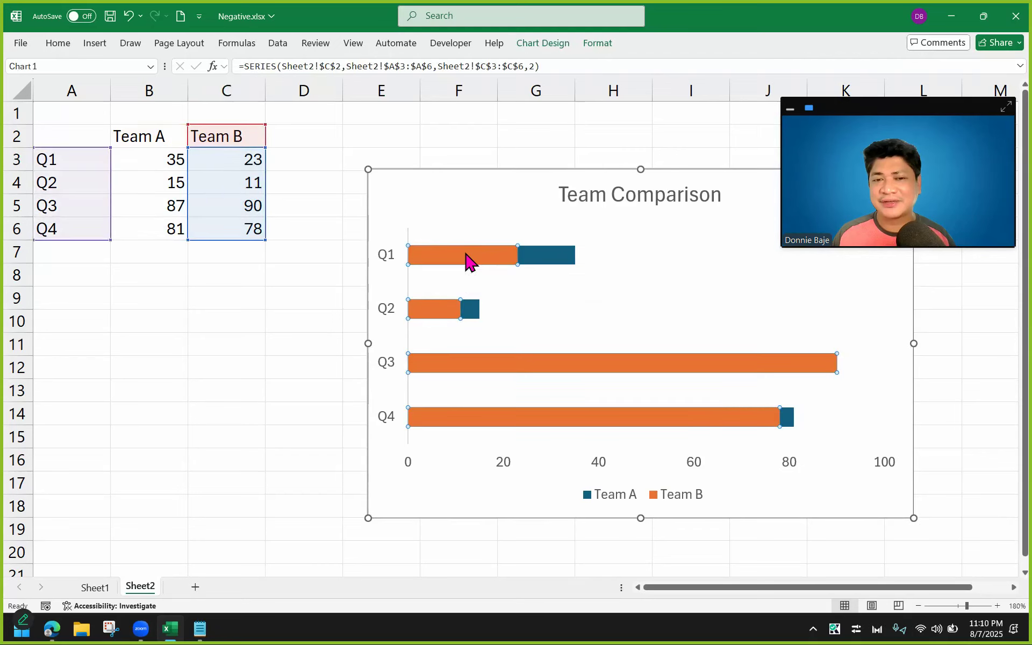
pyautogui.click(532, 256)
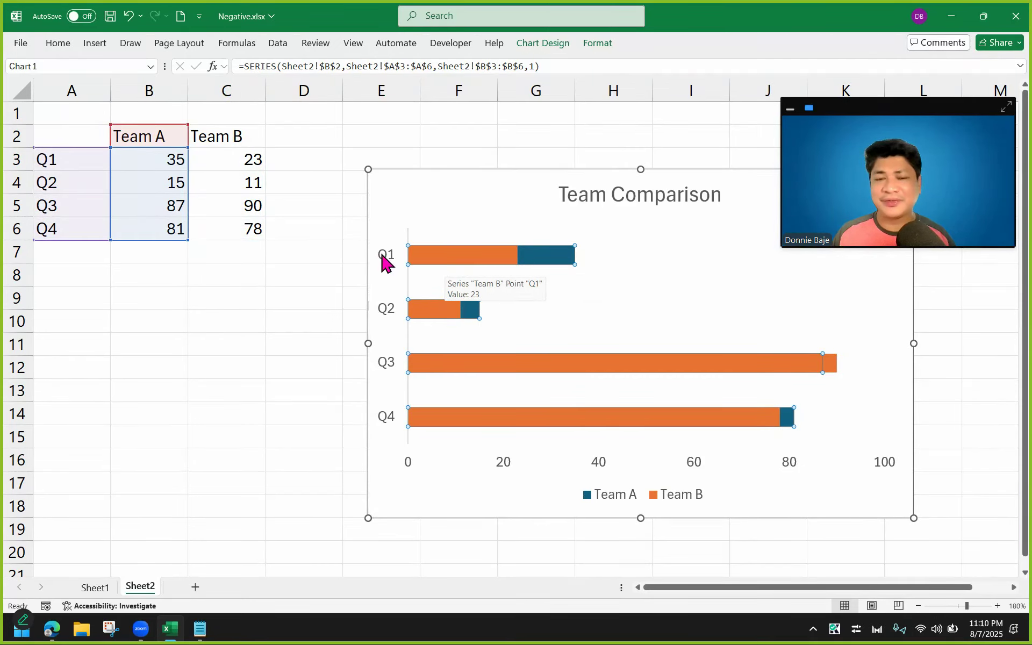
pyautogui.rightClick(450, 261)
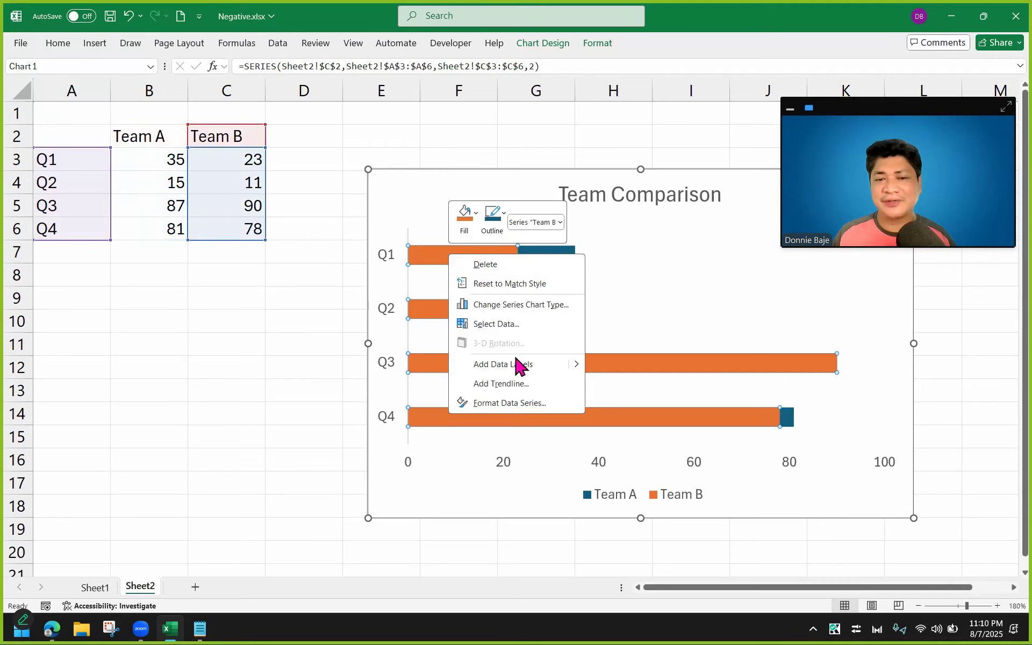
pyautogui.click(506, 403)
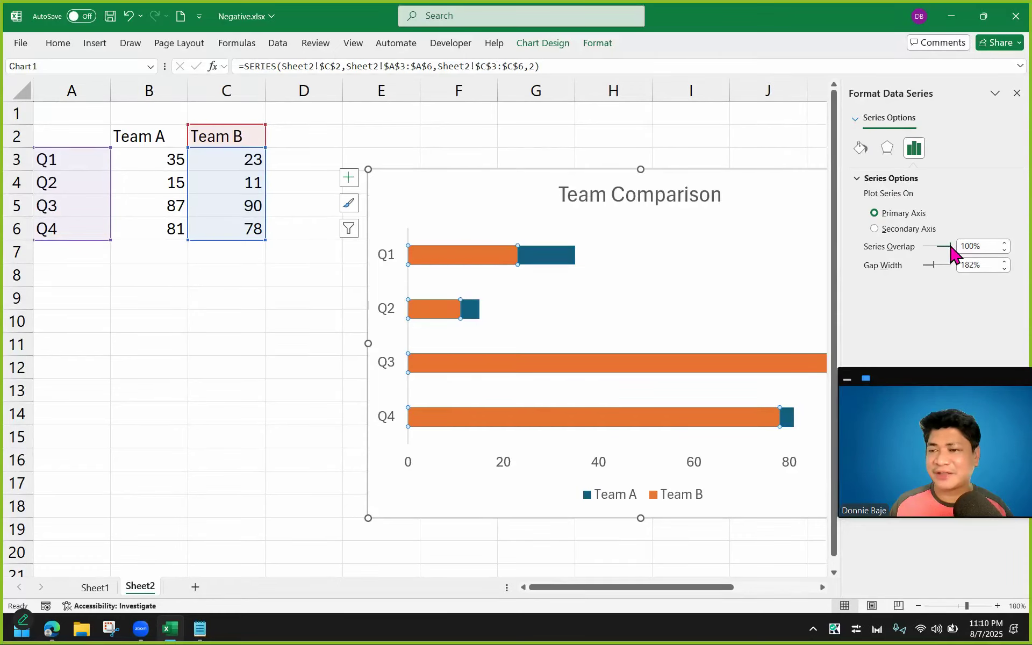
pyautogui.moveTo(949, 245); pyautogui.dragTo(934, 241)
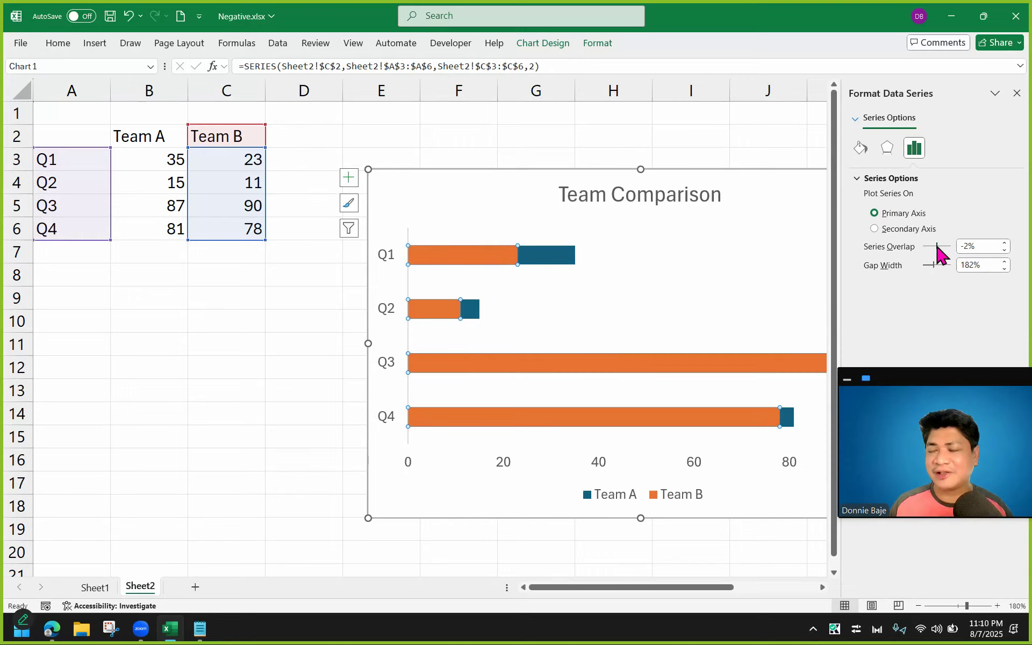
pyautogui.moveTo(934, 241); pyautogui.dragTo(937, 246)
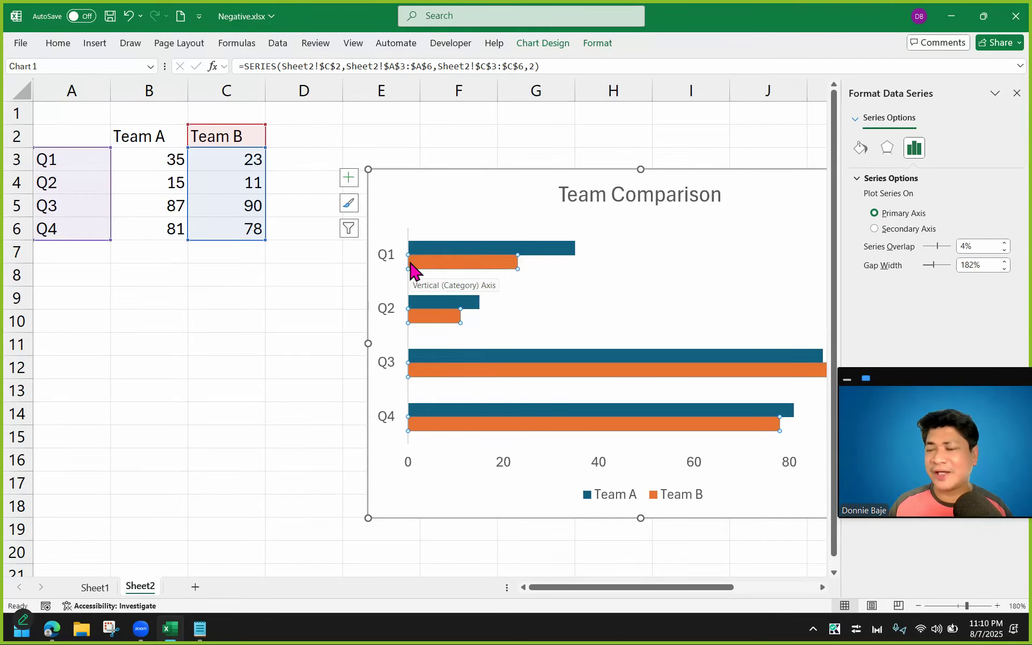
pyautogui.moveTo(938, 246); pyautogui.dragTo(962, 257)
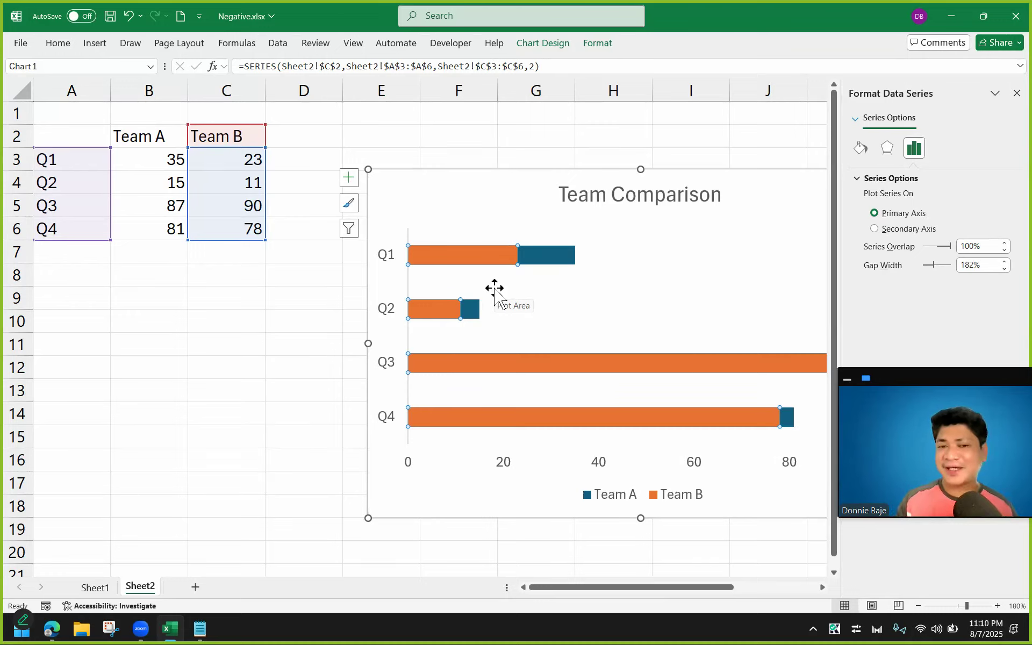
pyautogui.click(1017, 92)
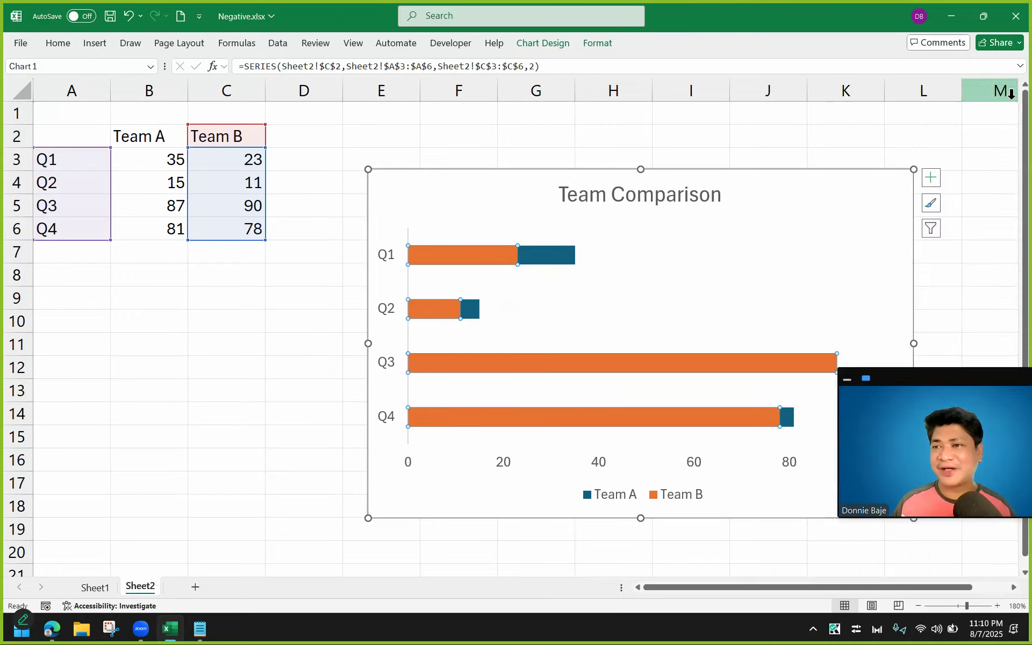
# Make the Team A values in B3:B6 negative: -35, -15, -87 and -81
pyautogui.click(172, 161)
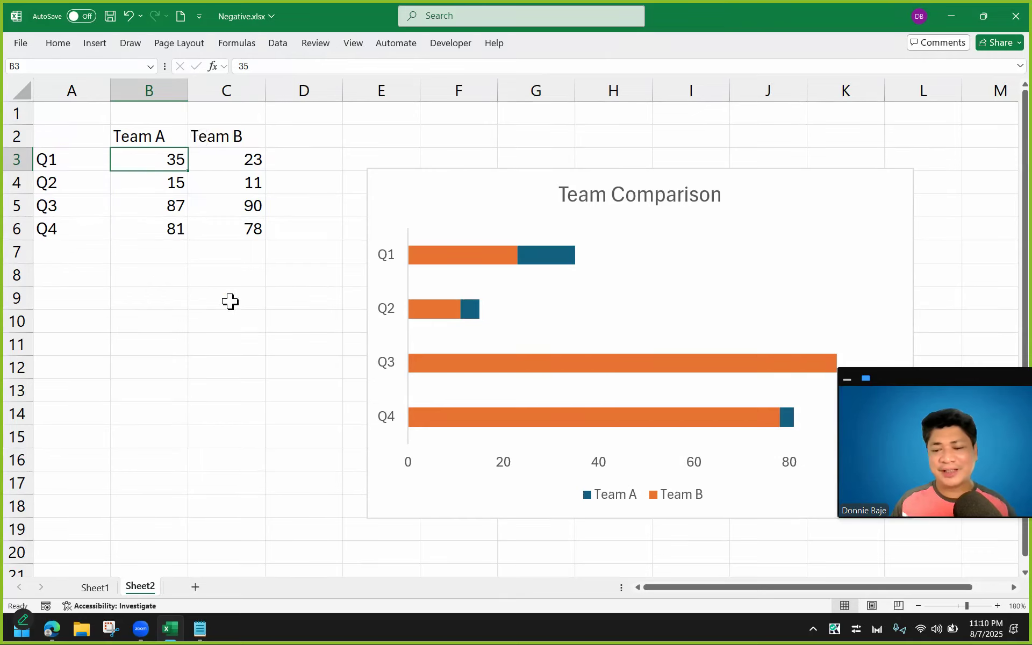
pyautogui.write('-')
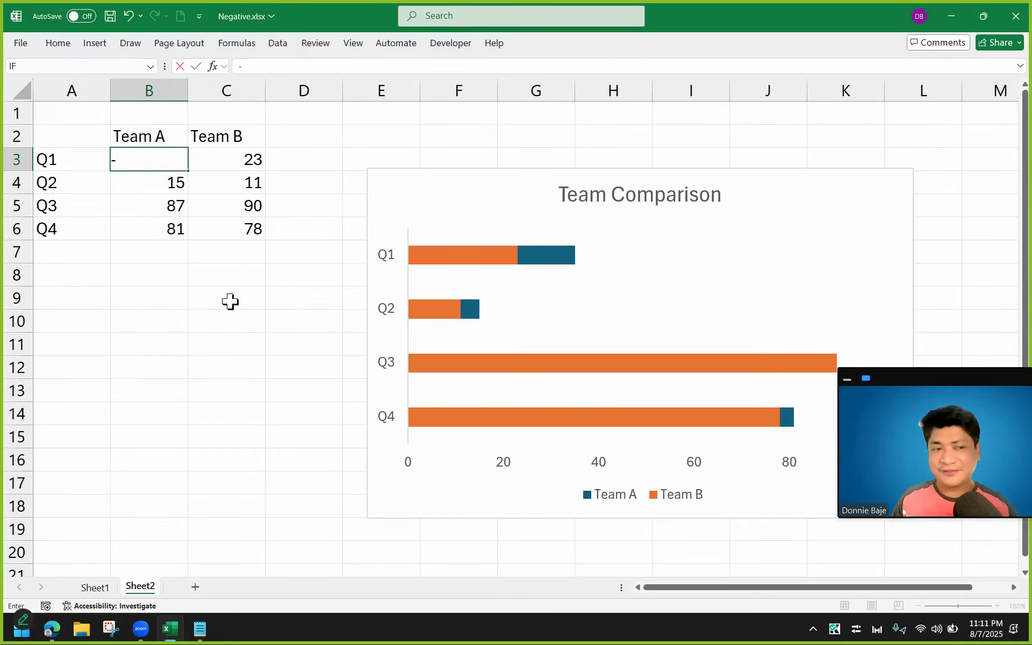
pyautogui.press('Return')
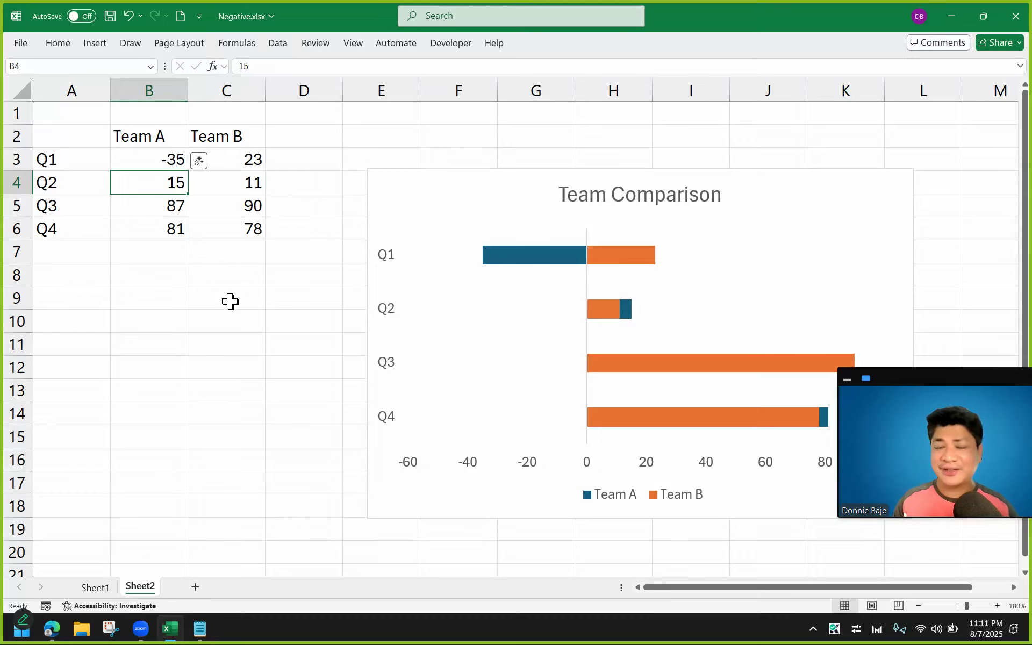
pyautogui.write('-15')
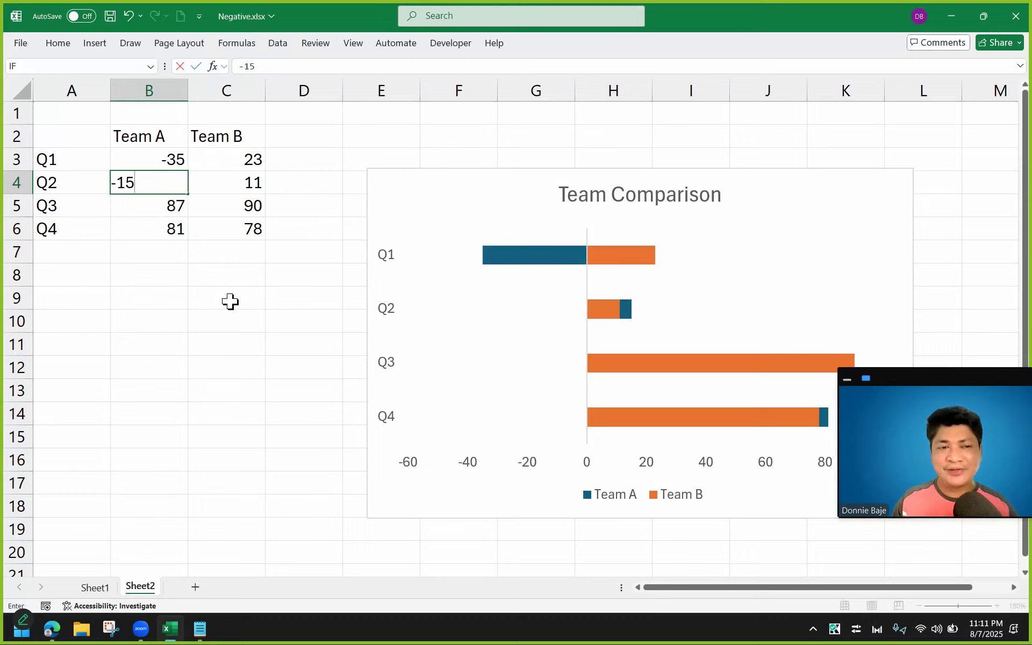
pyautogui.press('Return')
pyautogui.write('-878')
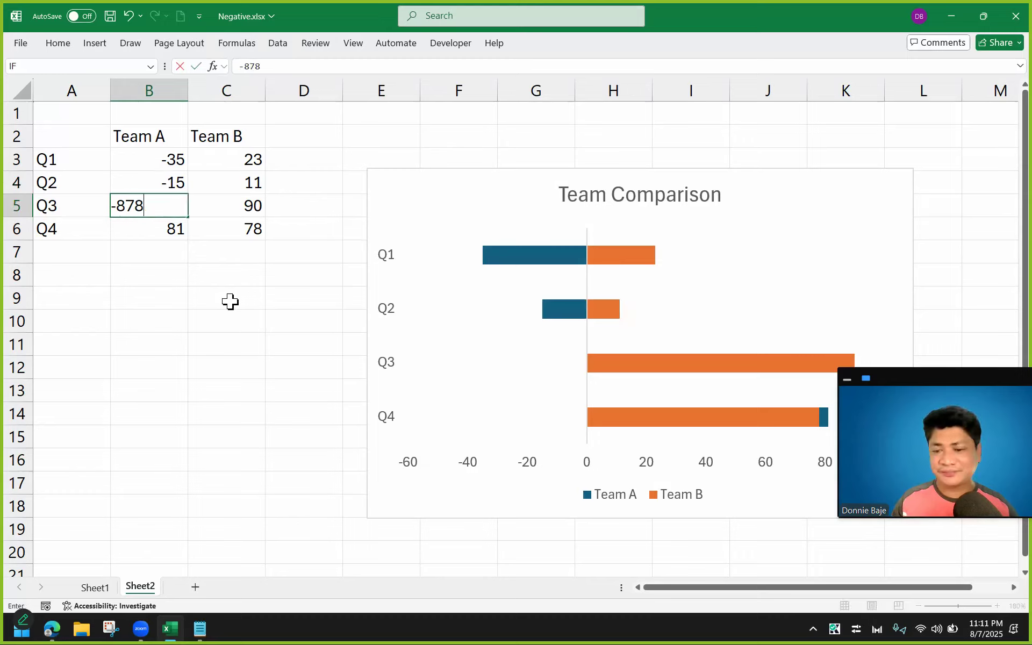
pyautogui.press('BackSpace')
pyautogui.press('Return')
pyautogui.write('81')
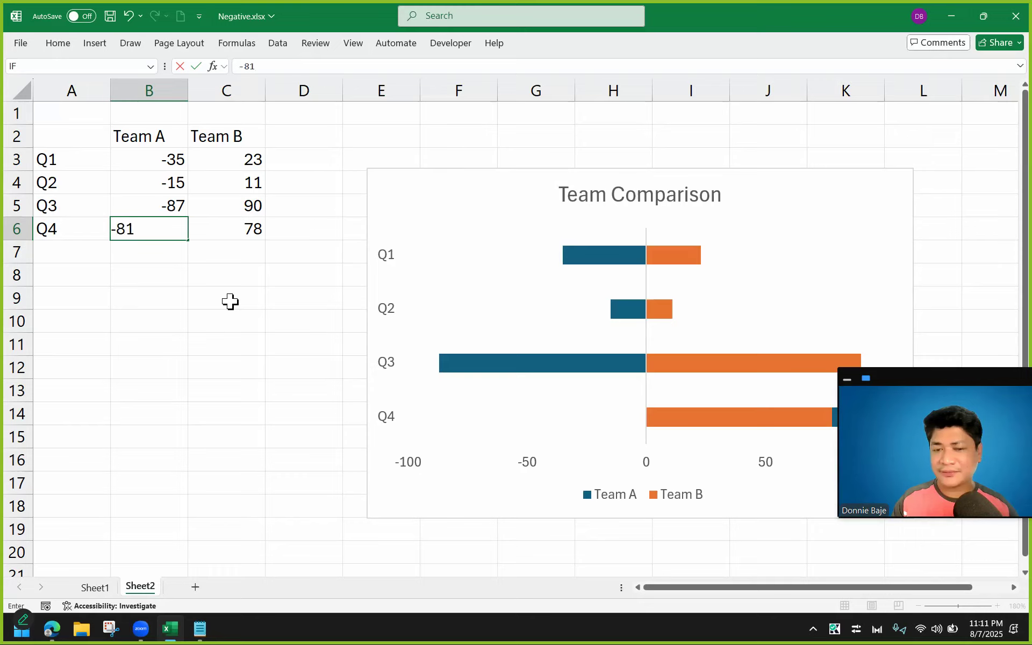
pyautogui.press('Return')
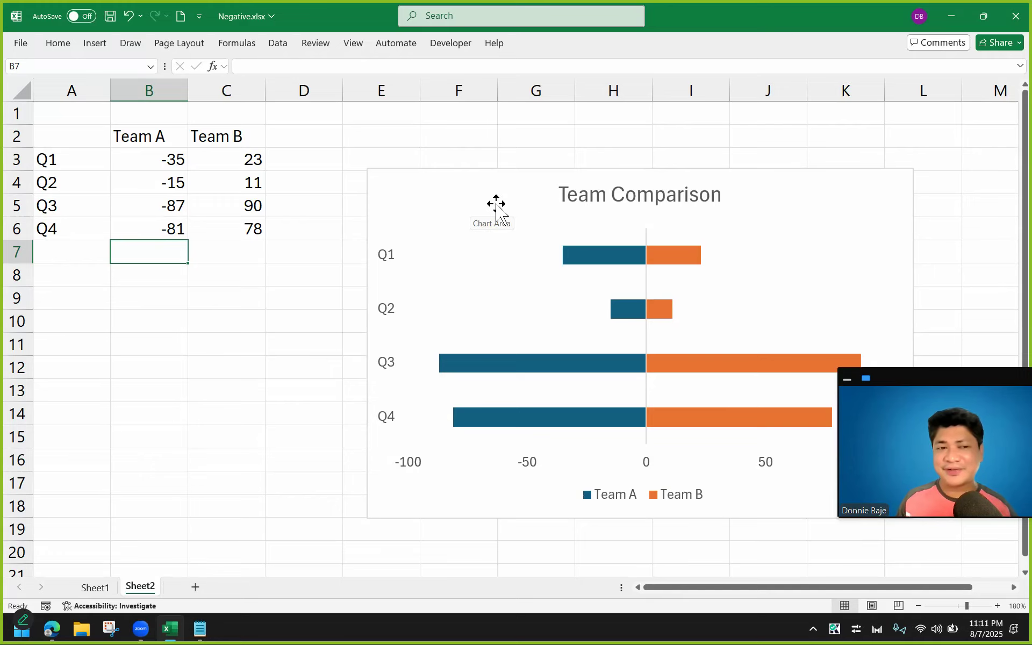
# Move the Team Comparison chart up and closer to the data, starting in column D, and extend its lower edge into row 17
pyautogui.moveTo(379, 185); pyautogui.dragTo(327, 141)
pyautogui.moveTo(941, 387); pyautogui.dragTo(946, 490)
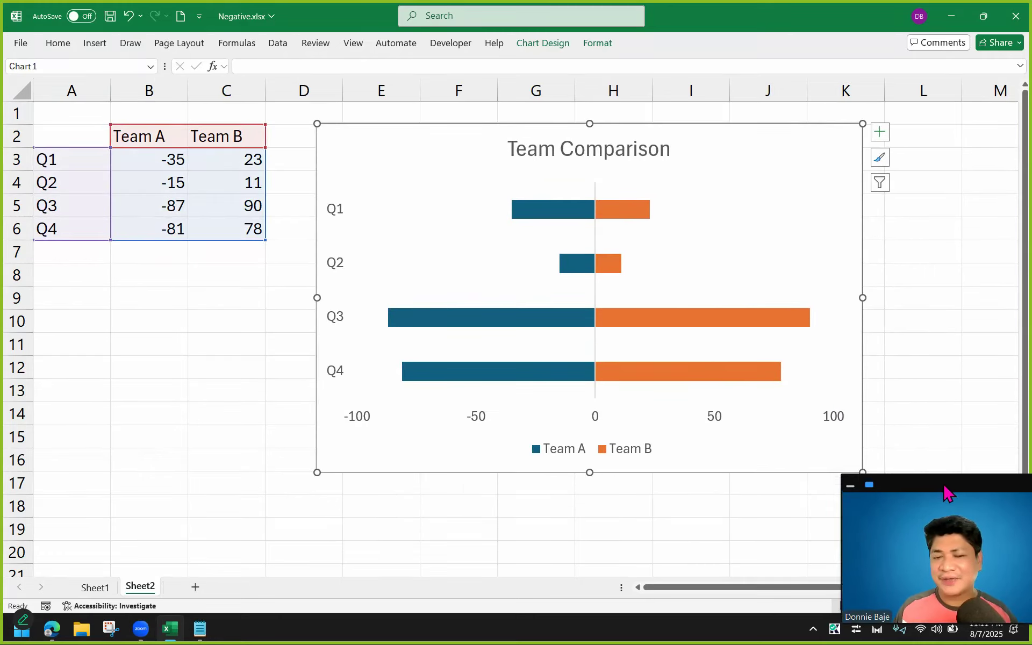
pyautogui.click(474, 419)
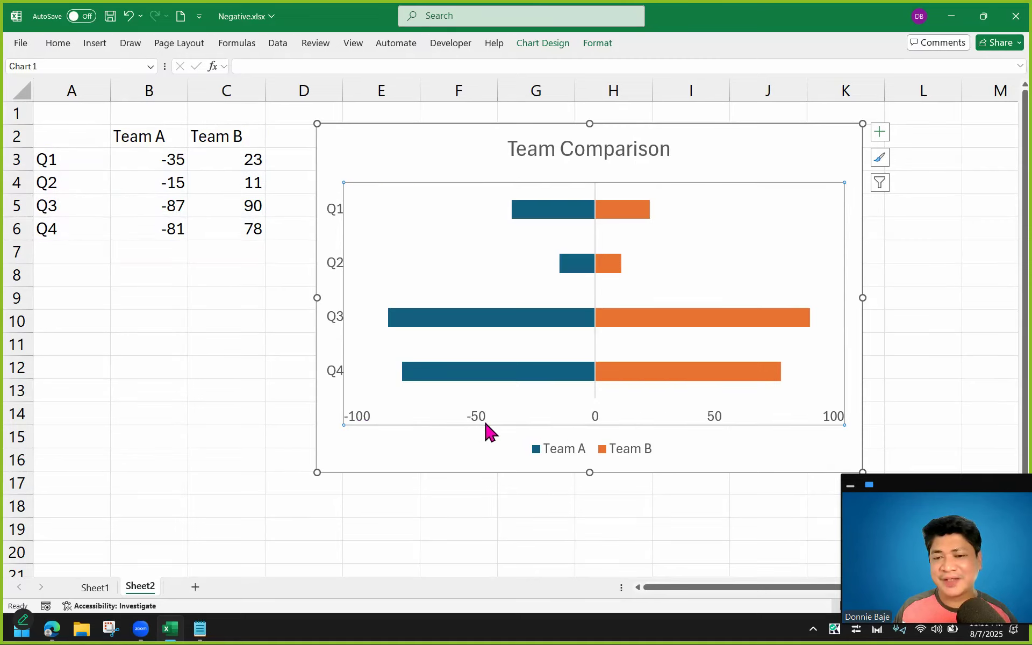
pyautogui.click(457, 459)
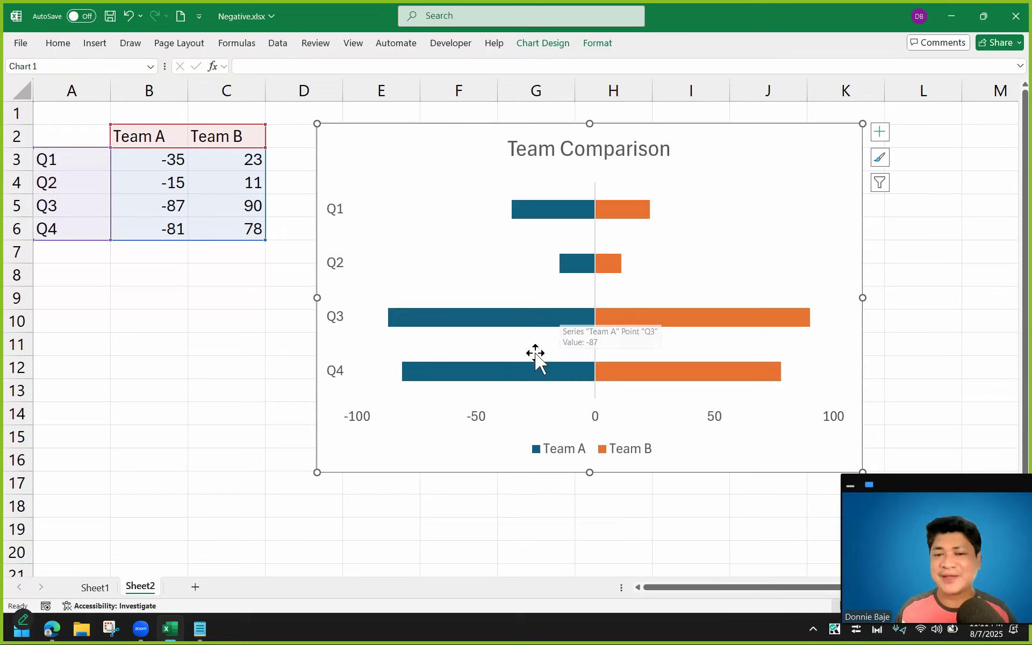
pyautogui.click(475, 423)
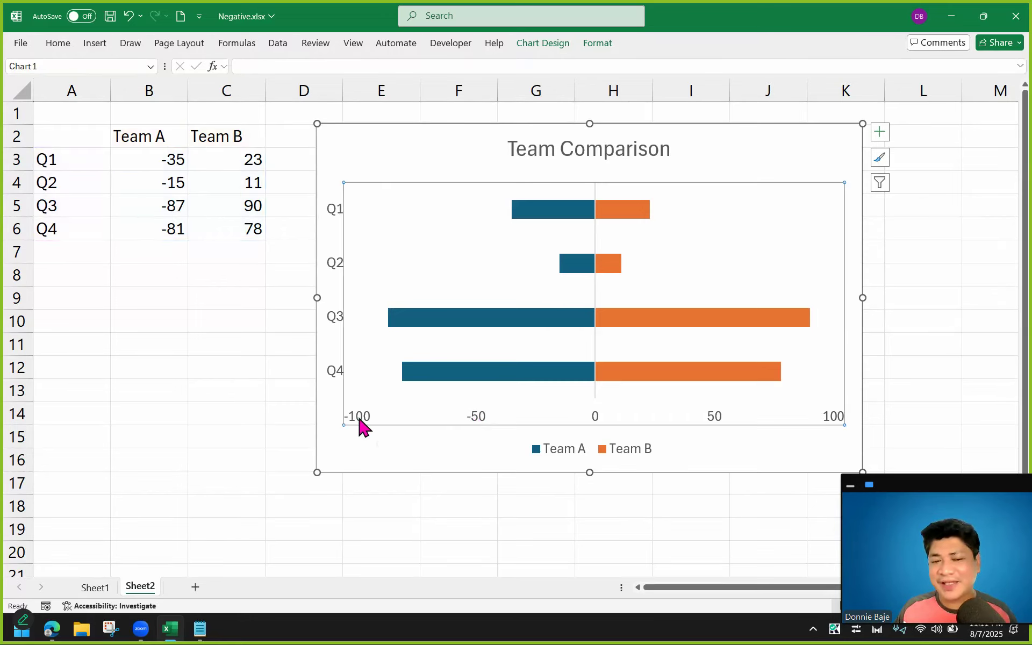
pyautogui.click(382, 443)
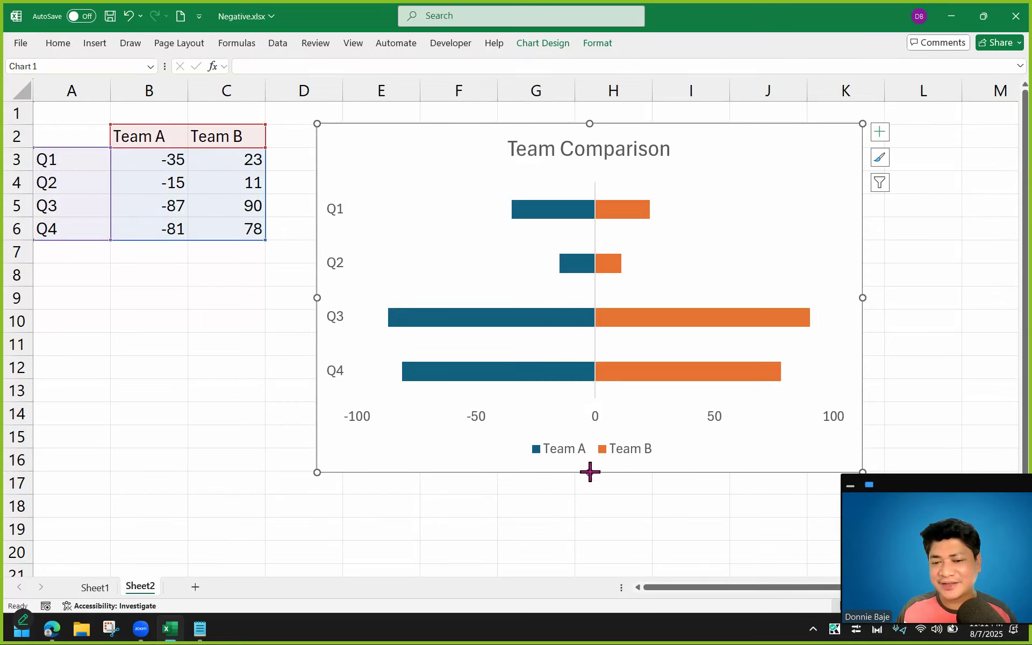
pyautogui.moveTo(590, 471); pyautogui.dragTo(589, 489)
# Open the formatting settings of the chart's horizontal value axis and collapse the Axis Options section
pyautogui.click(474, 440)
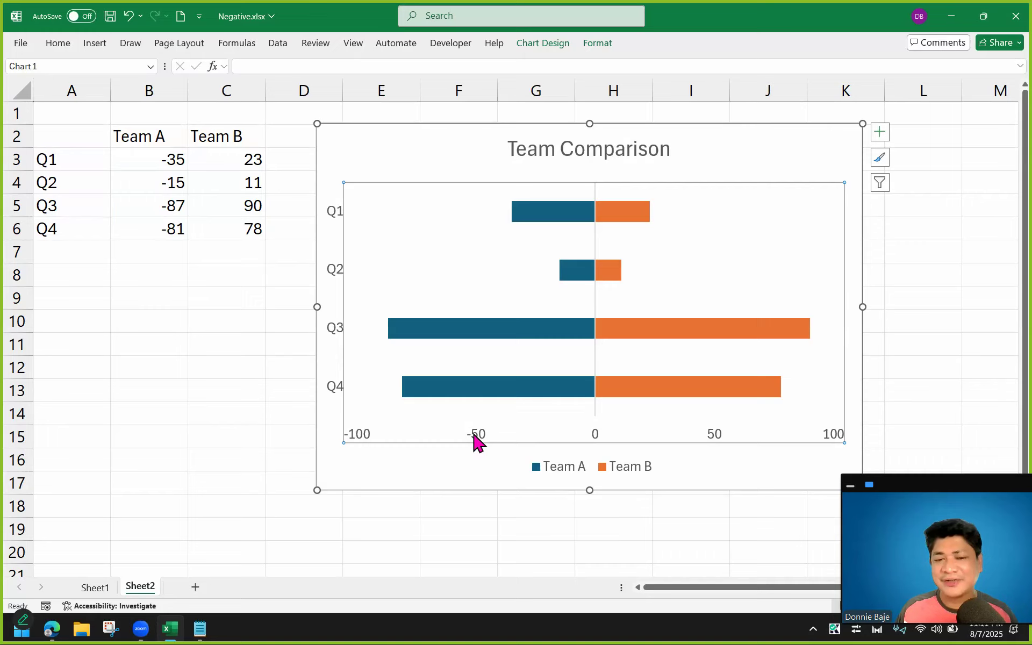
pyautogui.rightClick(475, 442)
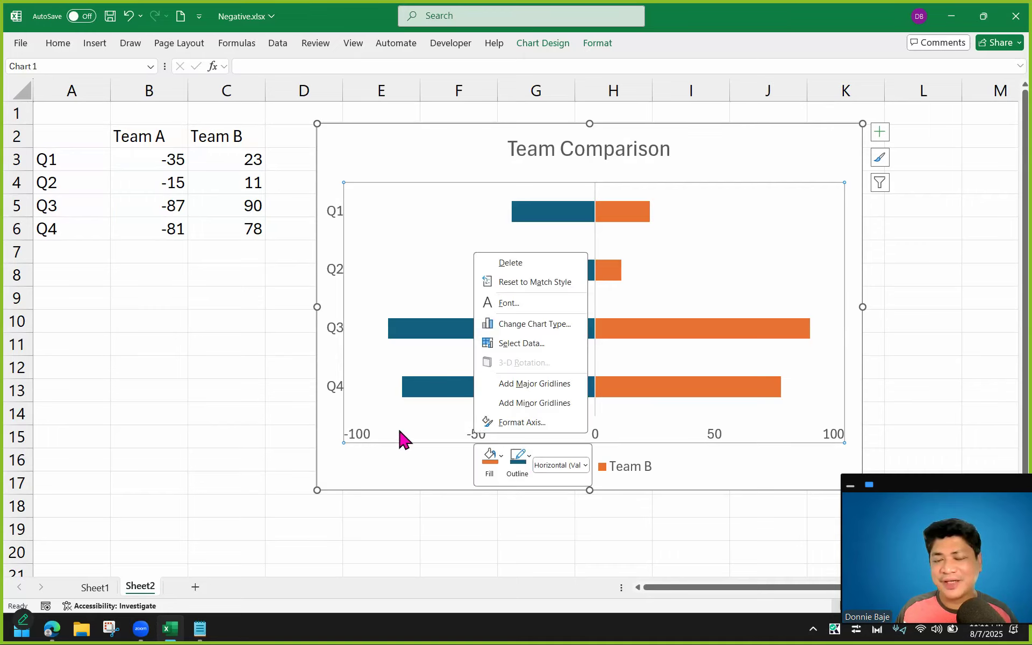
pyautogui.click(525, 422)
pyautogui.moveTo(921, 485); pyautogui.dragTo(171, 419)
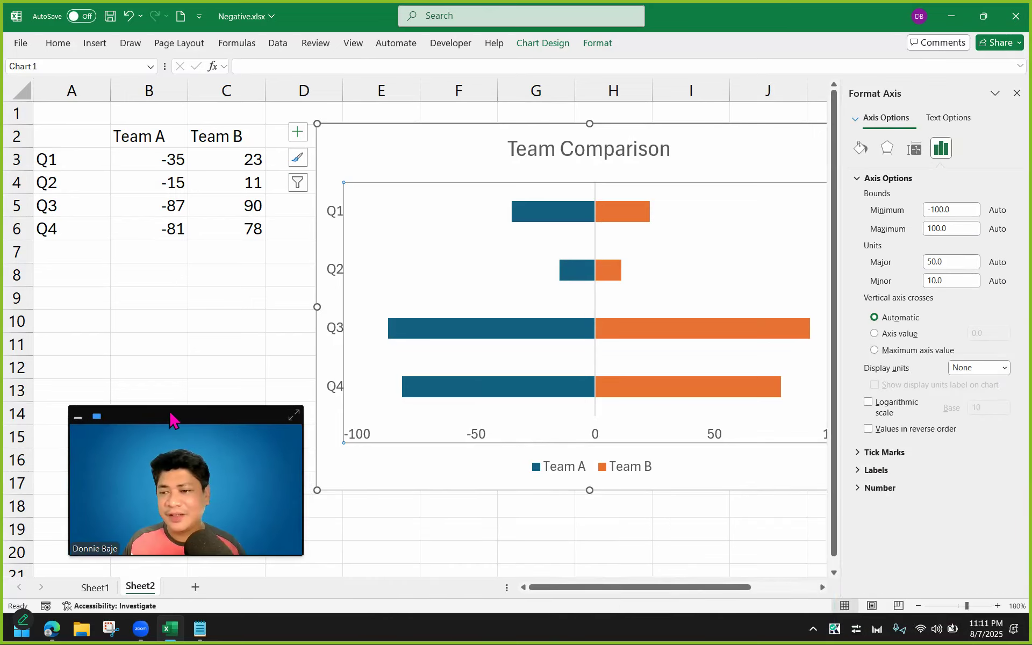
pyautogui.click(855, 179)
pyautogui.click(854, 179)
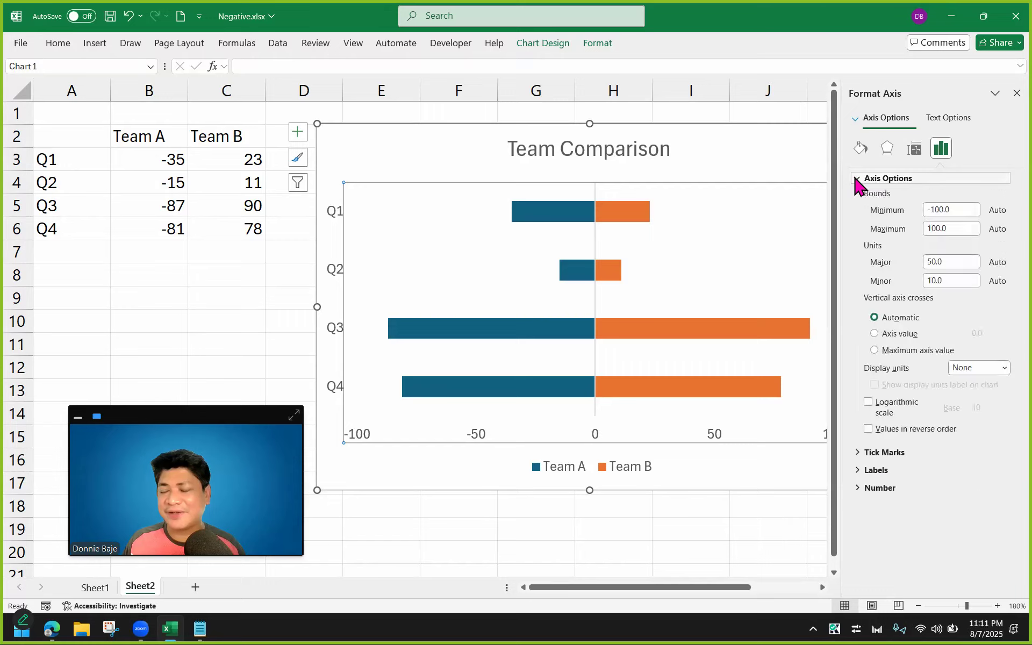
pyautogui.click(855, 179)
pyautogui.click(856, 180)
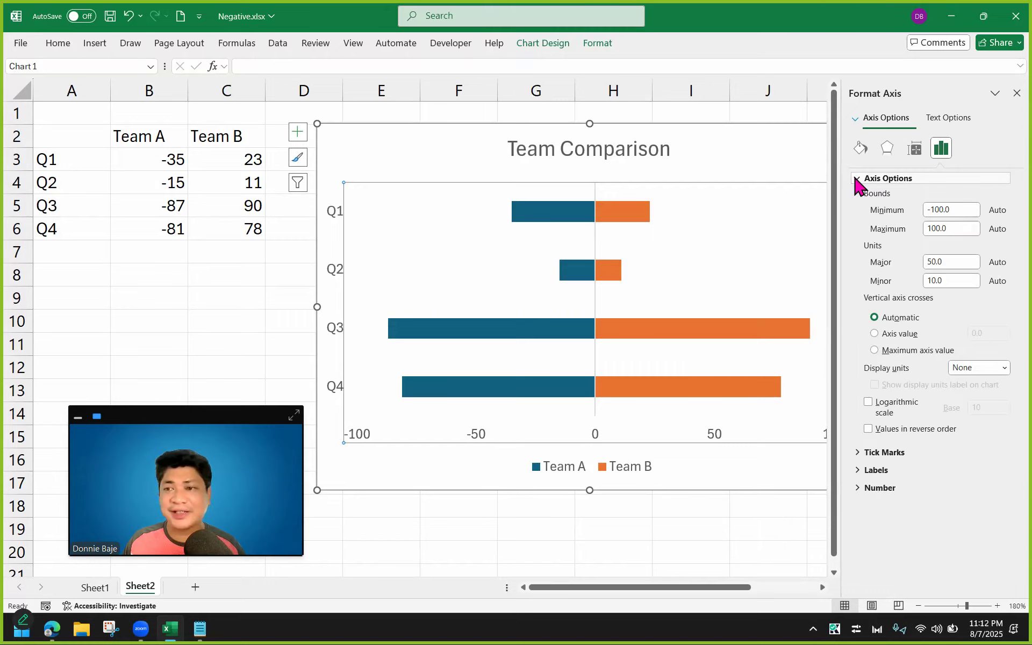
pyautogui.click(854, 179)
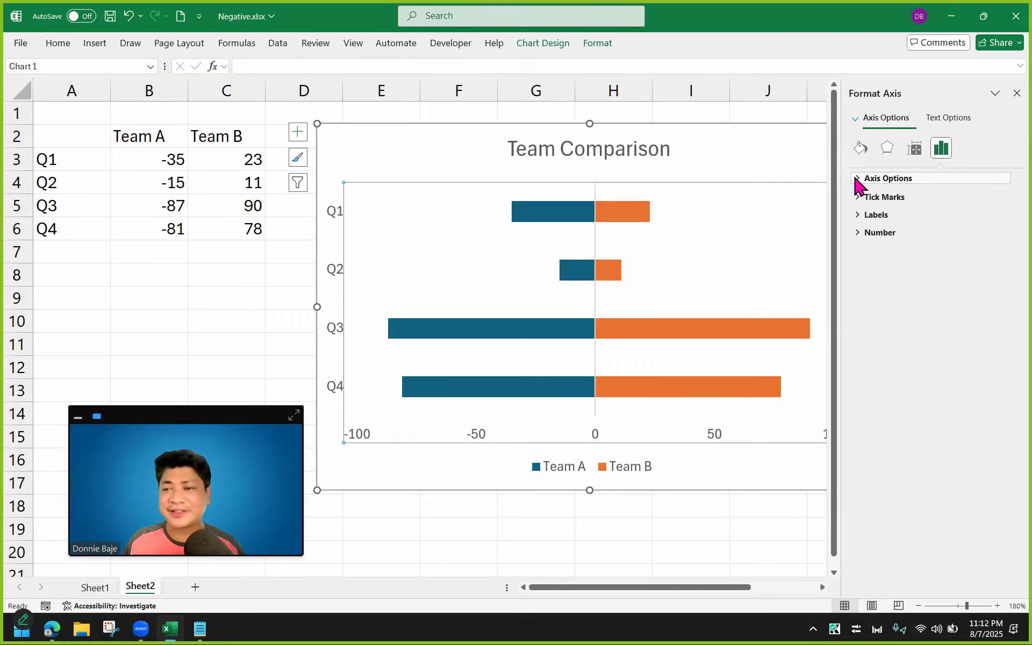
# Set the horizontal axis's number category to Custom with the type #,##0;-#,##0
pyautogui.click(857, 231)
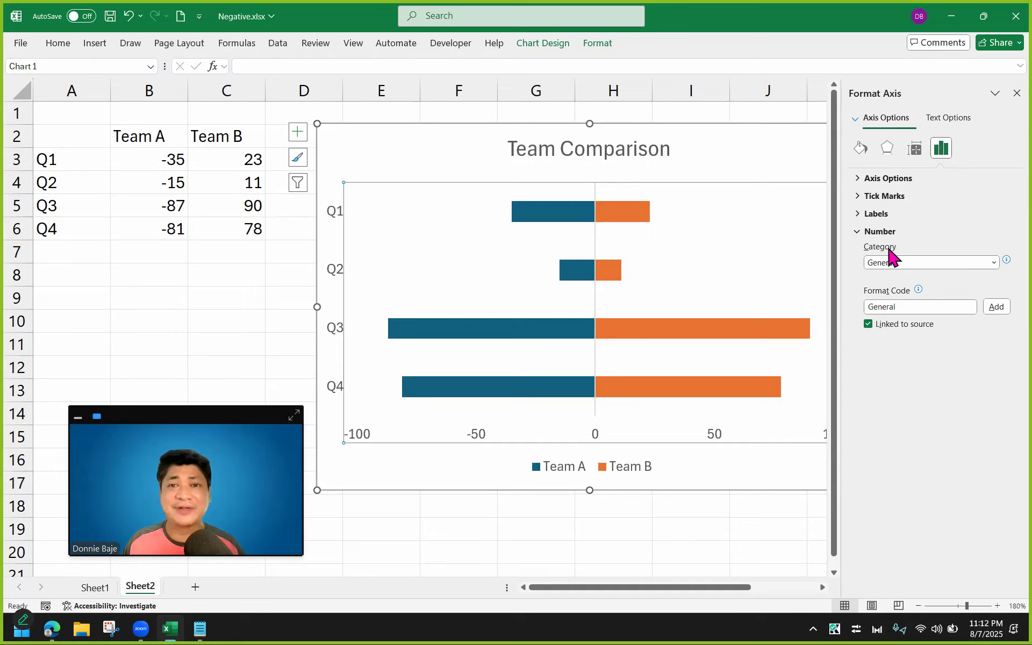
pyautogui.click(920, 264)
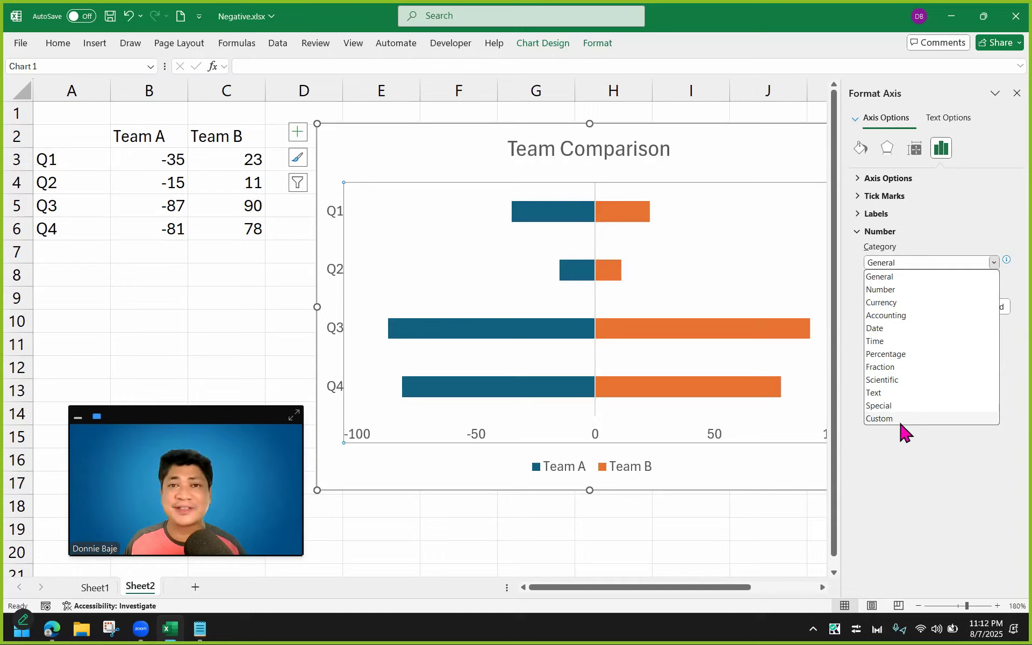
pyautogui.click(916, 452)
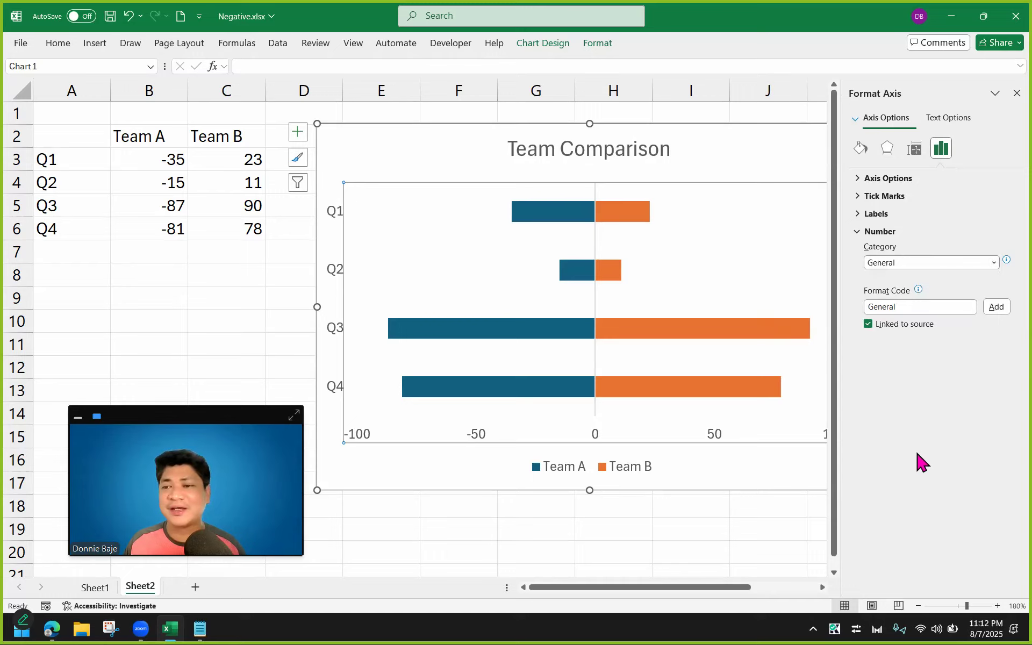
pyautogui.click(923, 264)
pyautogui.click(894, 419)
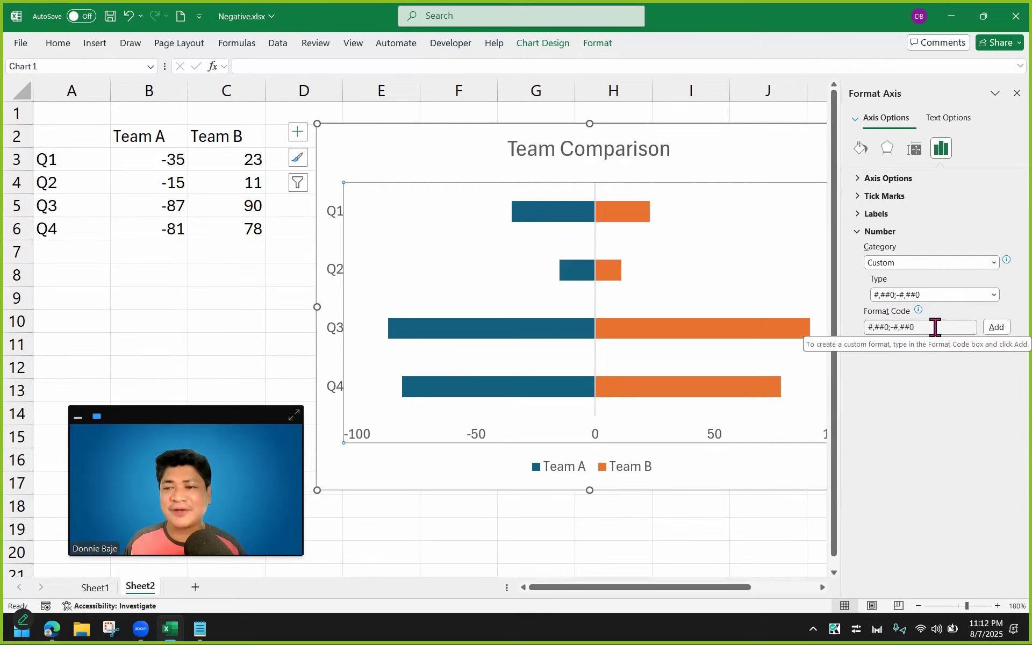
pyautogui.click(994, 294)
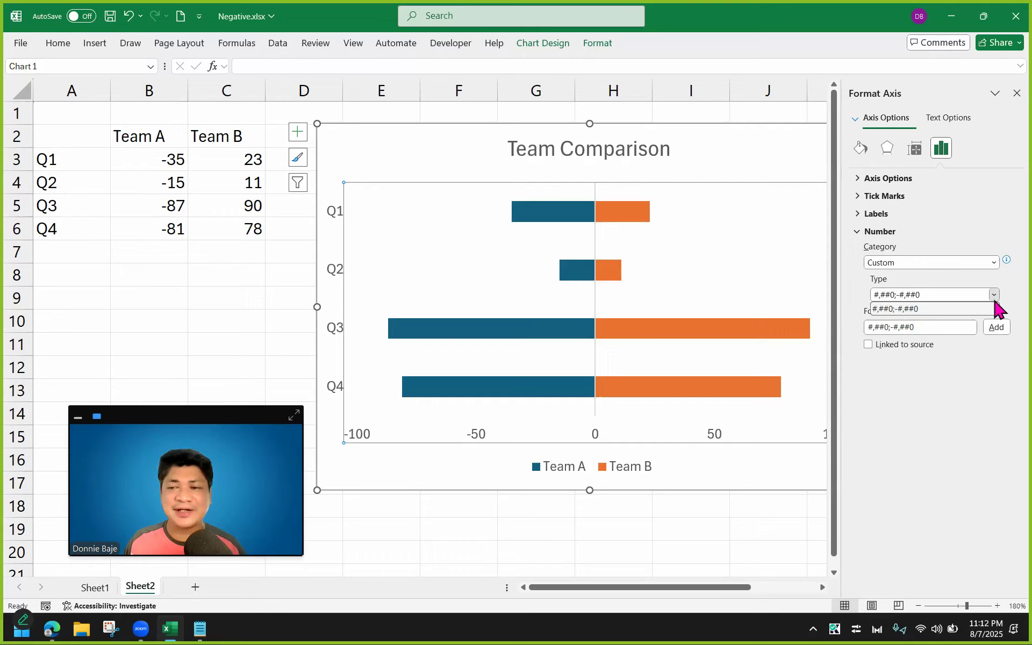
pyautogui.click(962, 309)
# Clear the existing format code from the horizontal axis's custom number settings
pyautogui.moveTo(928, 328); pyautogui.dragTo(855, 336)
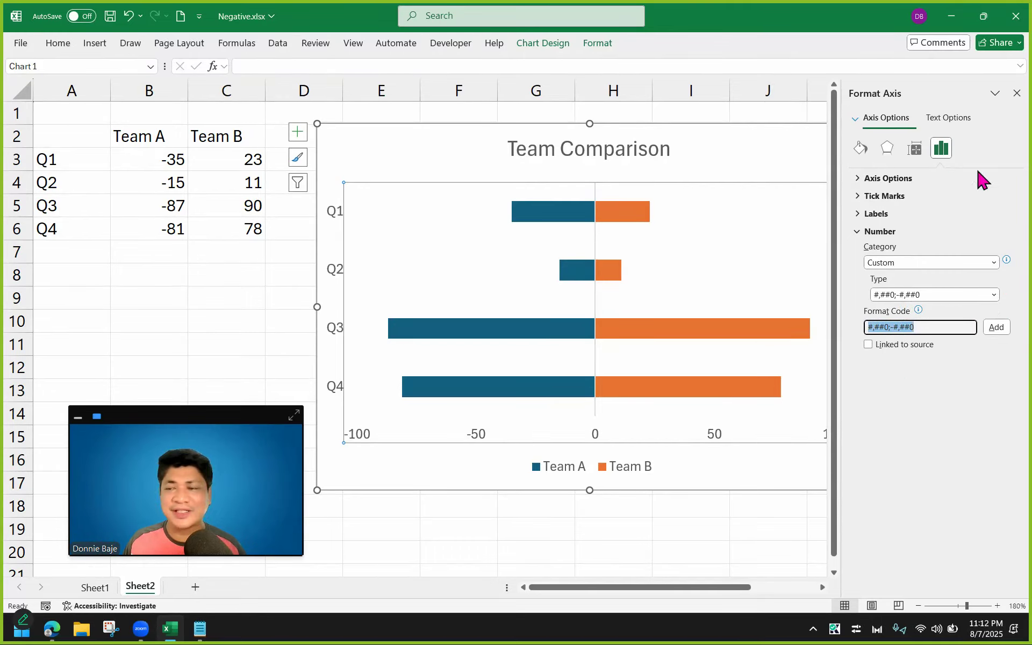
pyautogui.moveTo(927, 326); pyautogui.dragTo(860, 339)
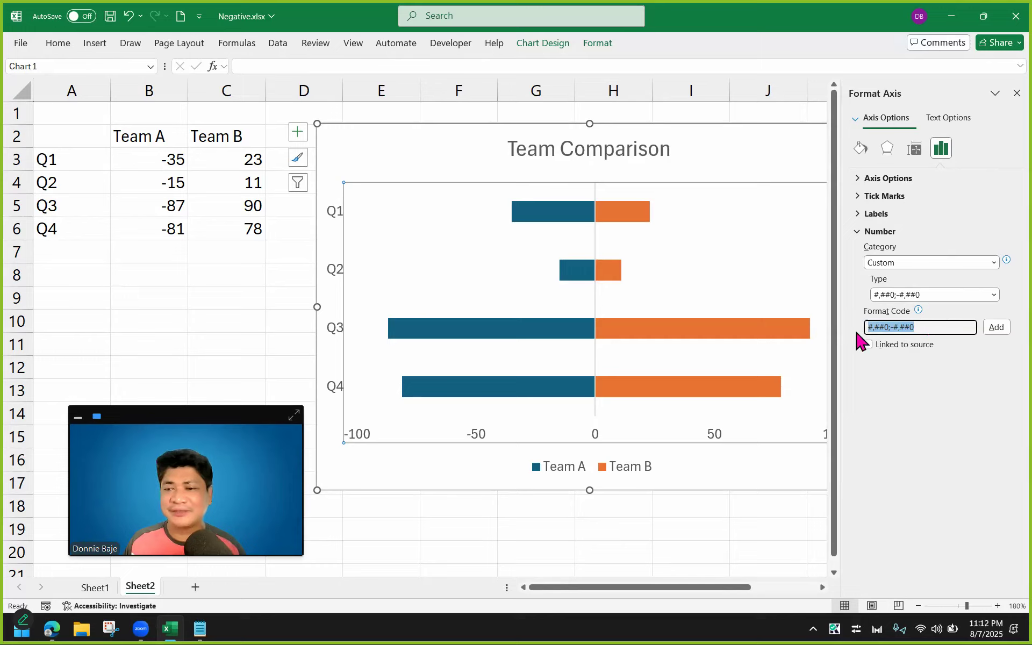
pyautogui.press('BackSpace')
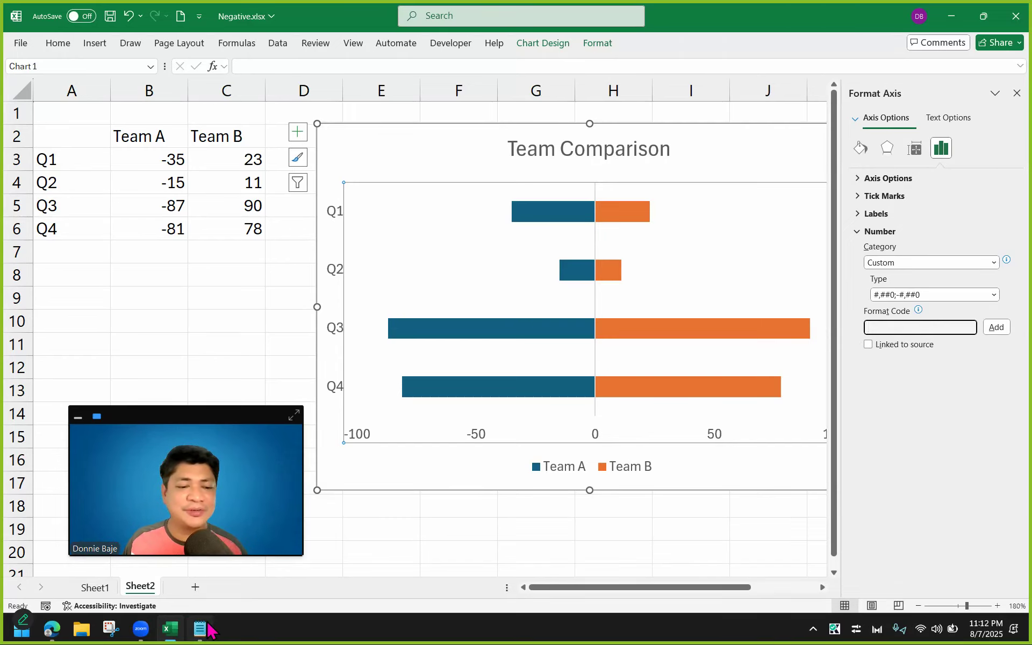
# Switch to Notepad, review the positive, negative and zero sections of the format code #.00;#.00;0.00, and return to the workbook
pyautogui.click(200, 628)
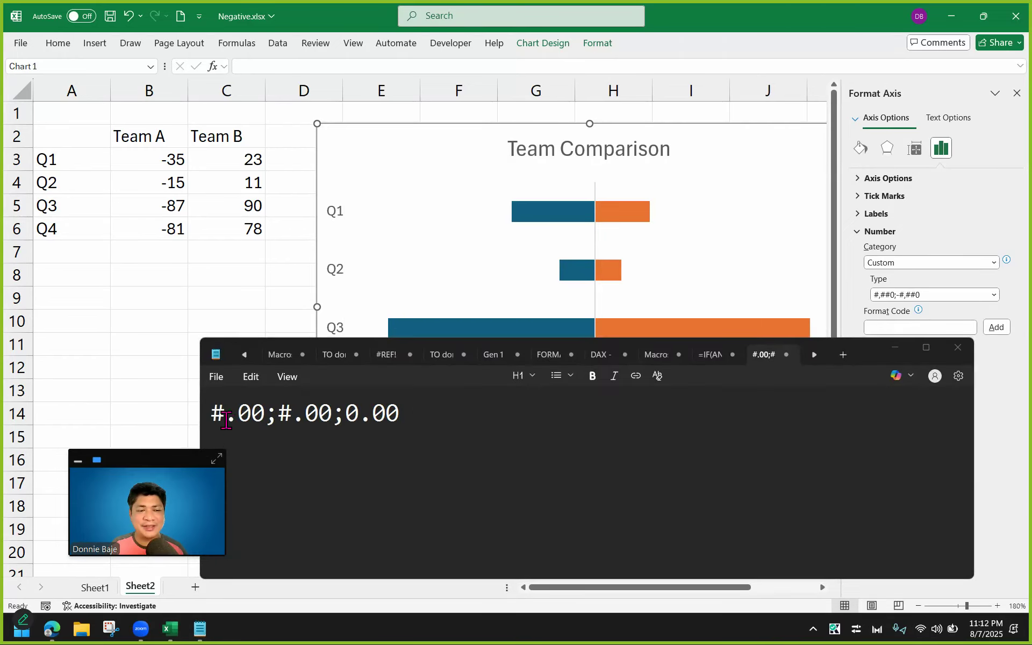
pyautogui.moveTo(211, 413); pyautogui.dragTo(265, 411)
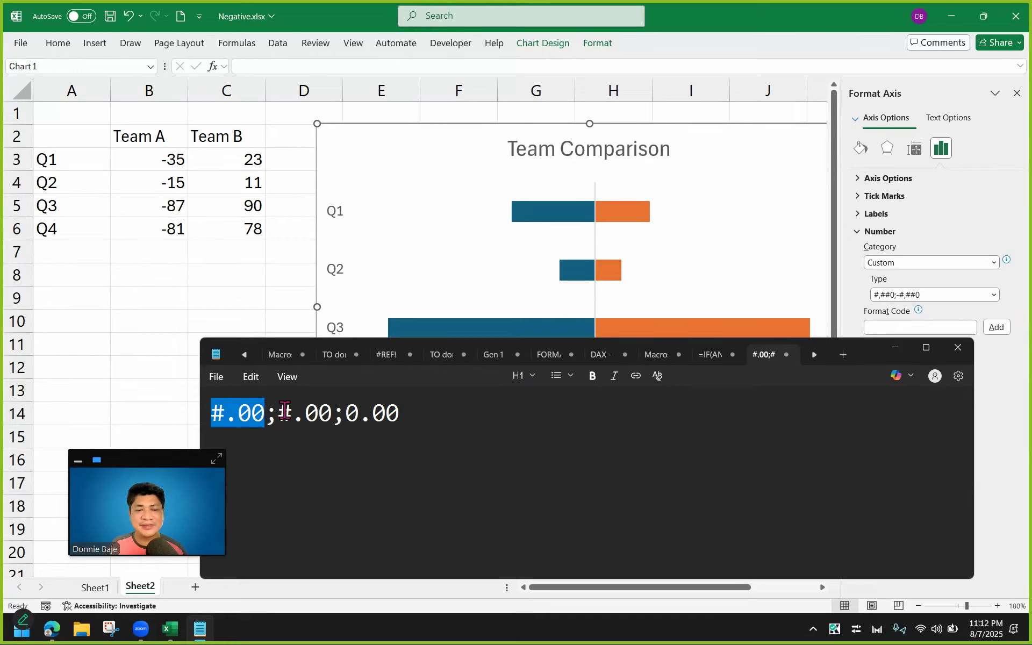
pyautogui.moveTo(277, 411); pyautogui.dragTo(425, 409)
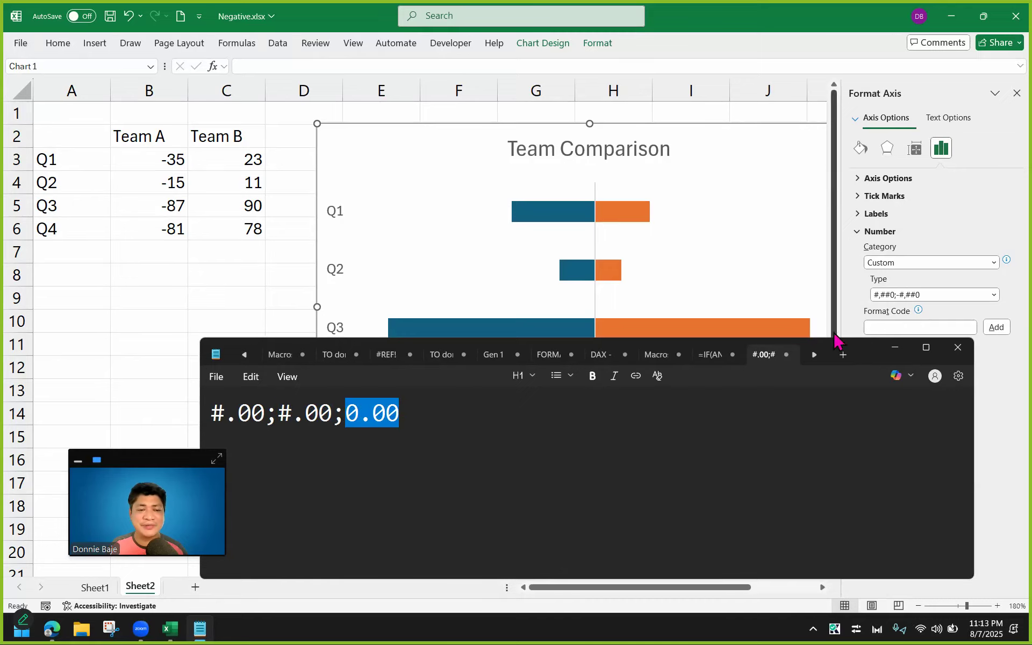
pyautogui.click(895, 347)
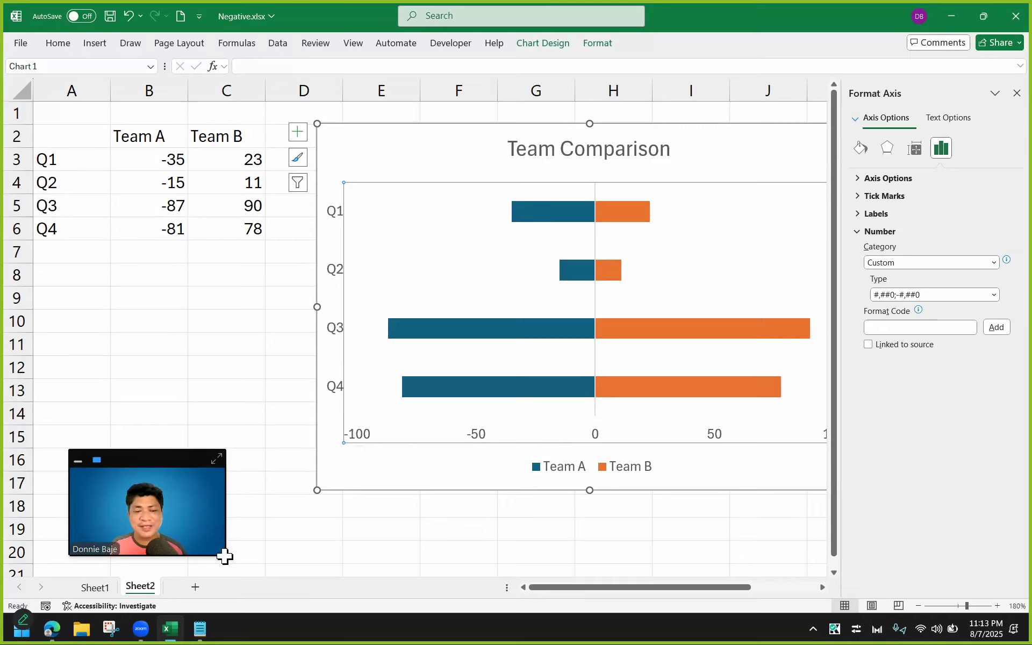
pyautogui.moveTo(225, 556); pyautogui.dragTo(373, 602)
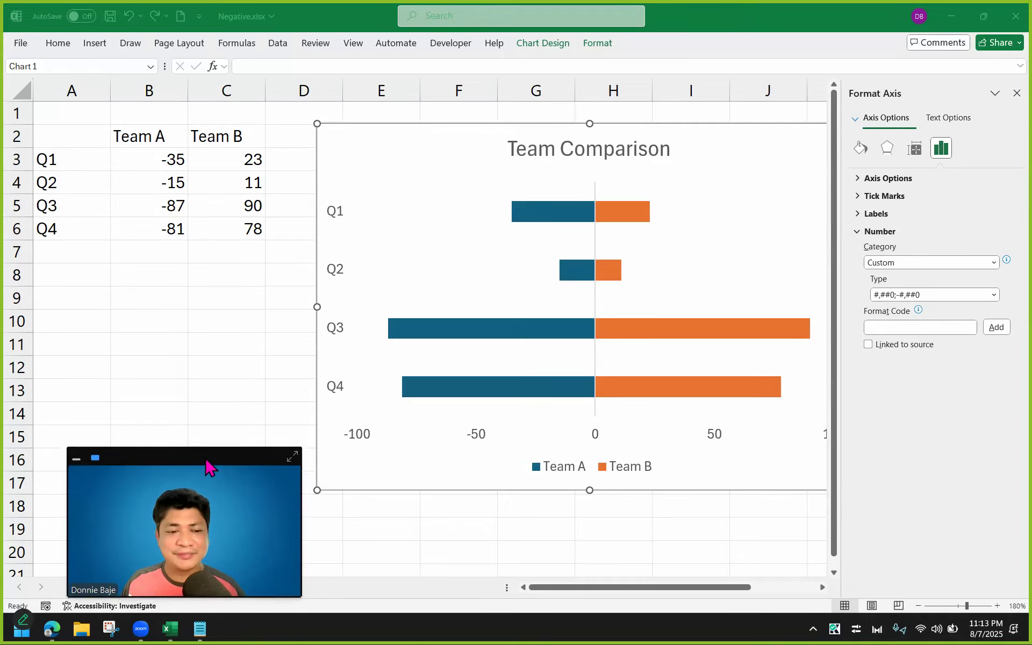
pyautogui.moveTo(210, 467); pyautogui.dragTo(176, 439)
# Add the custom format code #;# to the chart's horizontal axis
pyautogui.click(902, 327)
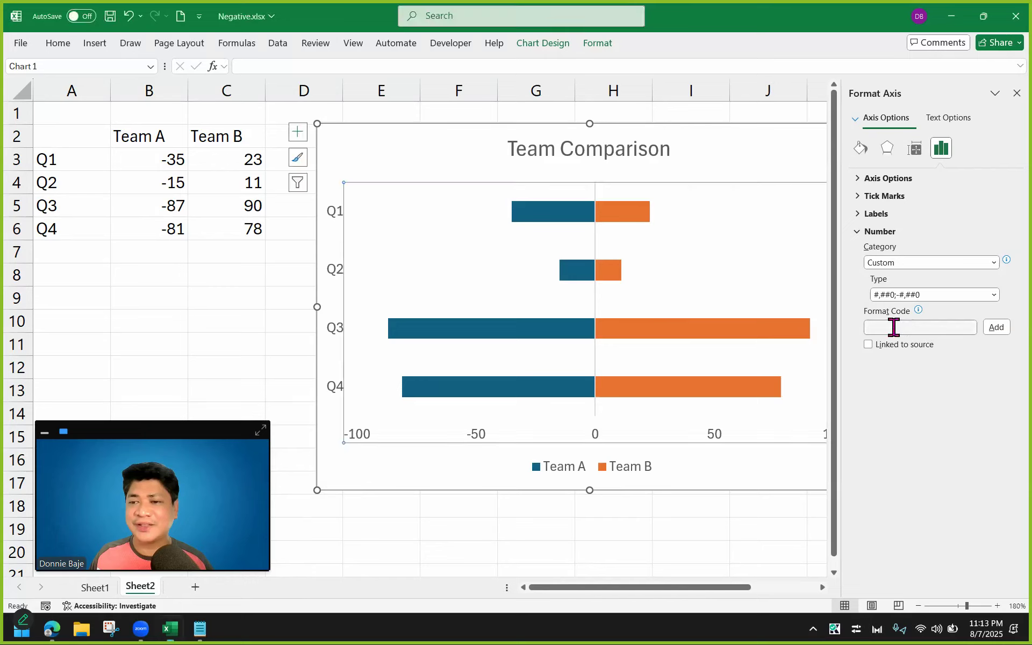
pyautogui.write('#;#')
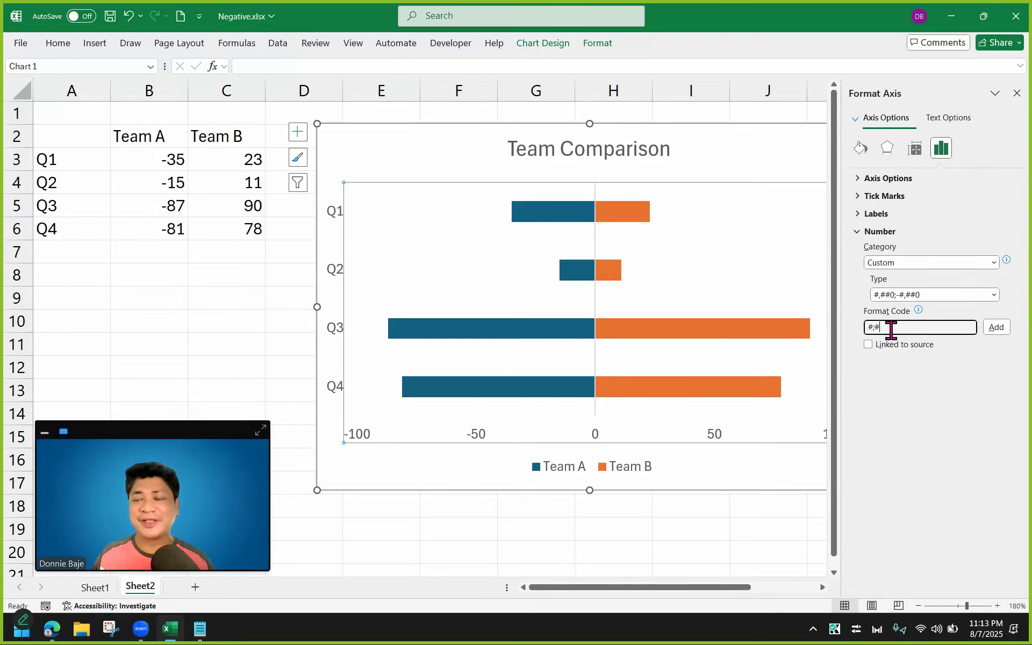
pyautogui.click(995, 327)
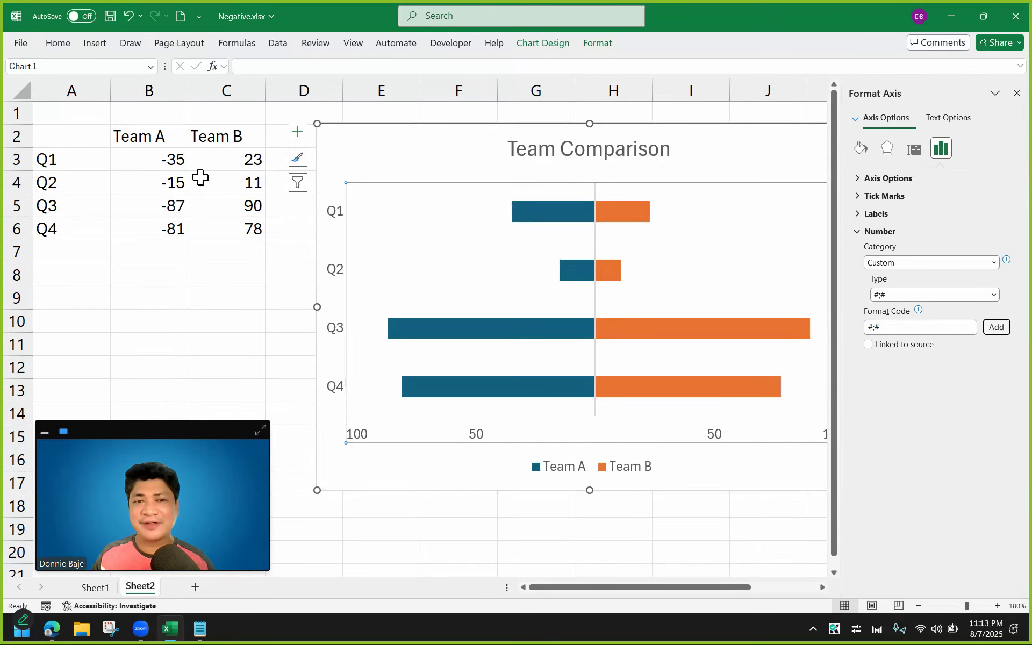
# Compare the Team A values in B3:B6 with their bars in the Team Comparison chart
pyautogui.click(456, 163)
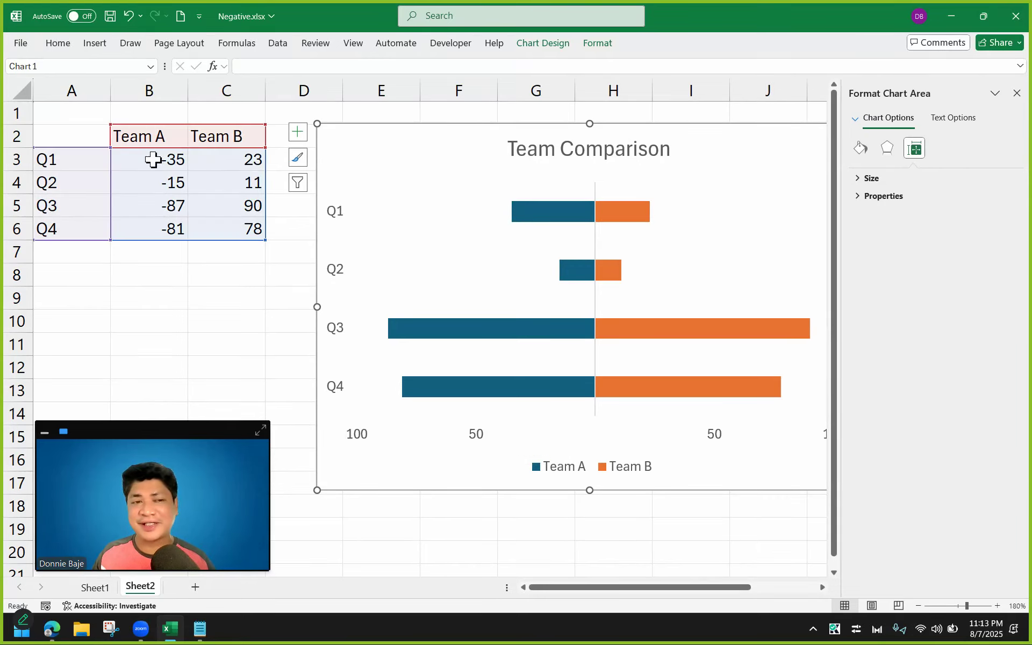
pyautogui.click(159, 160)
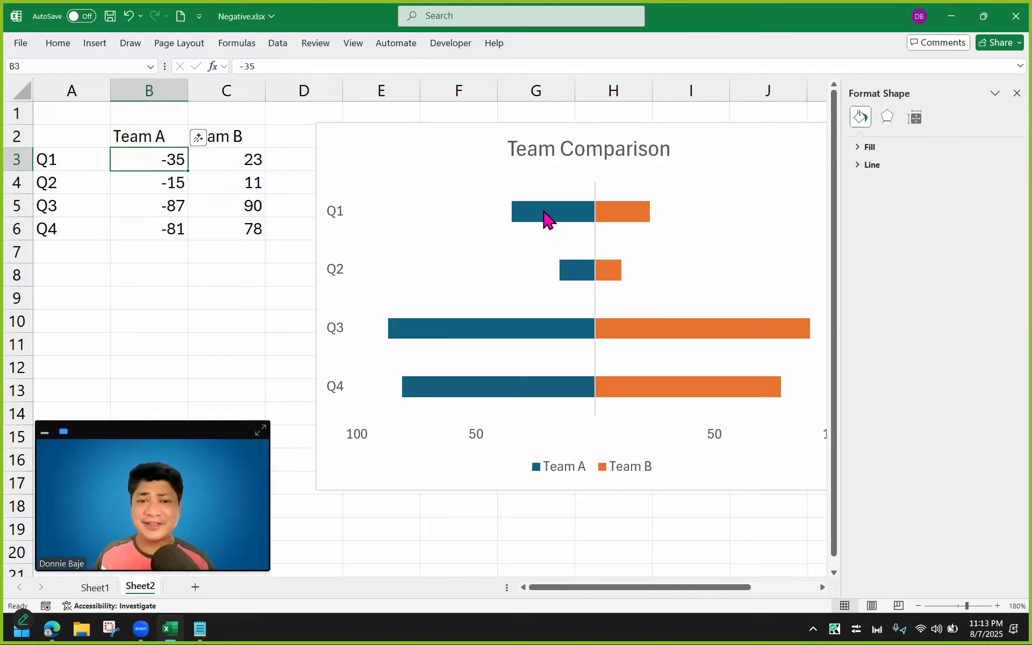
pyautogui.click(184, 257)
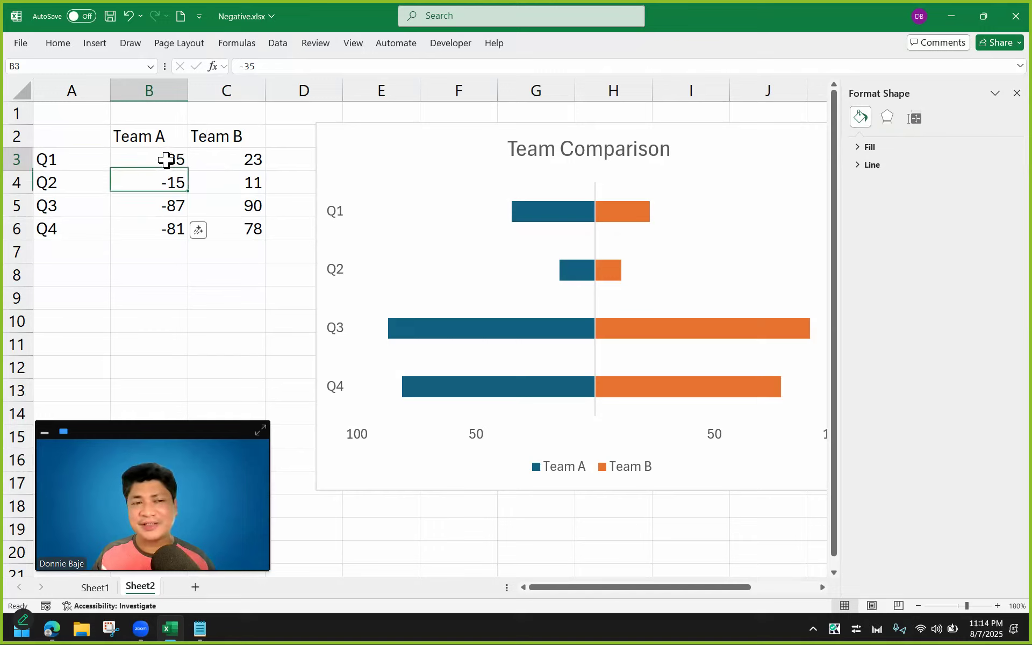
pyautogui.moveTo(166, 161); pyautogui.dragTo(166, 229)
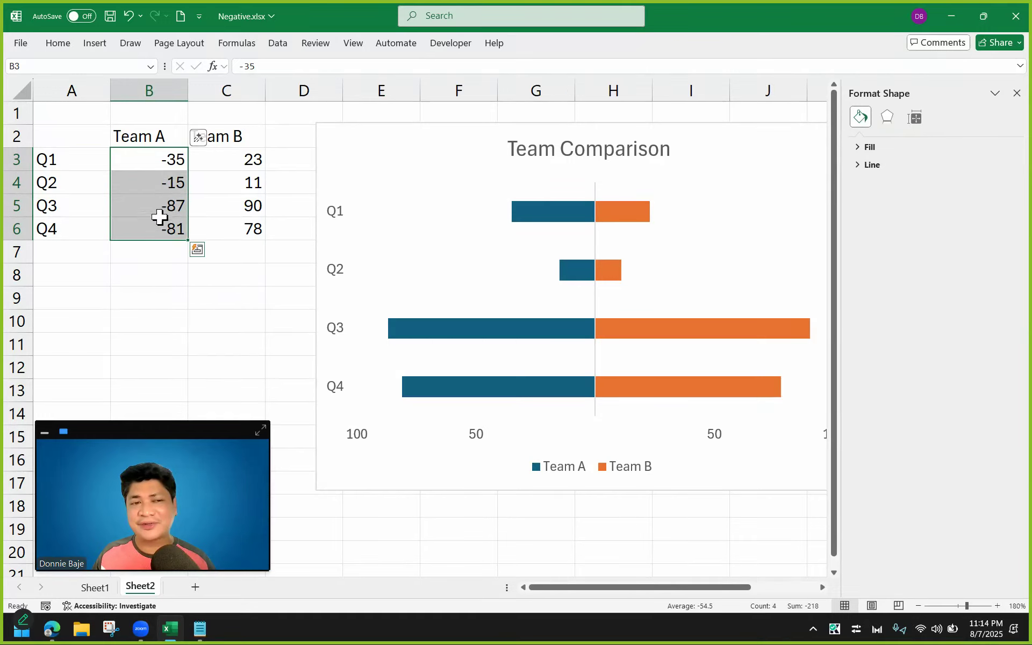
# Reopen the formatting settings of the chart's horizontal value axis, collapse the Axis Options section and expand the Number section
pyautogui.click(485, 436)
pyautogui.click(484, 435)
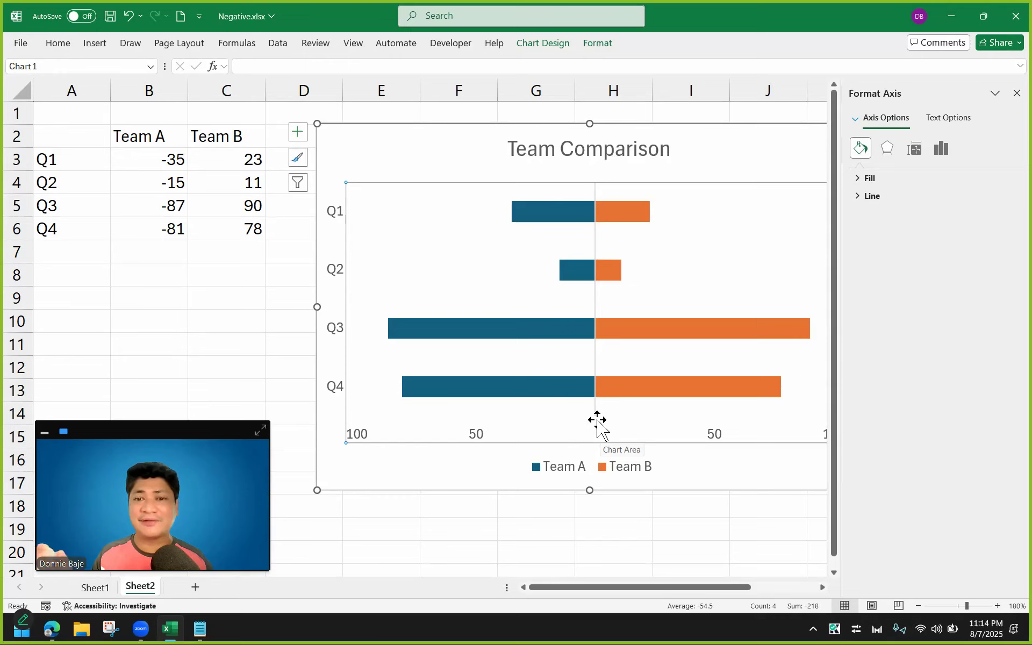
pyautogui.rightClick(664, 430)
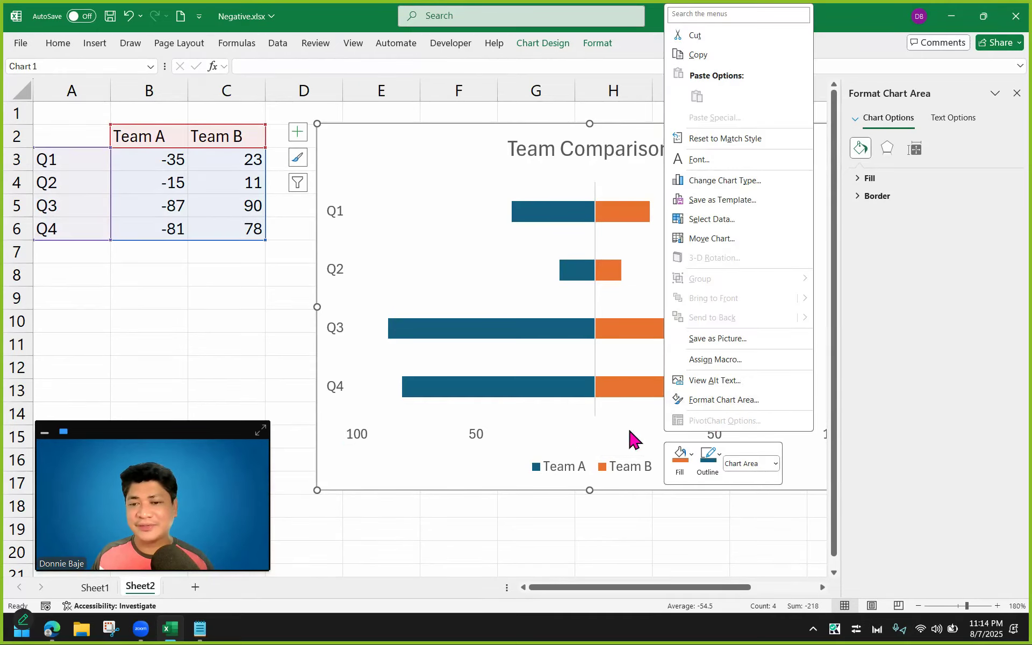
pyautogui.click(472, 432)
pyautogui.rightClick(474, 433)
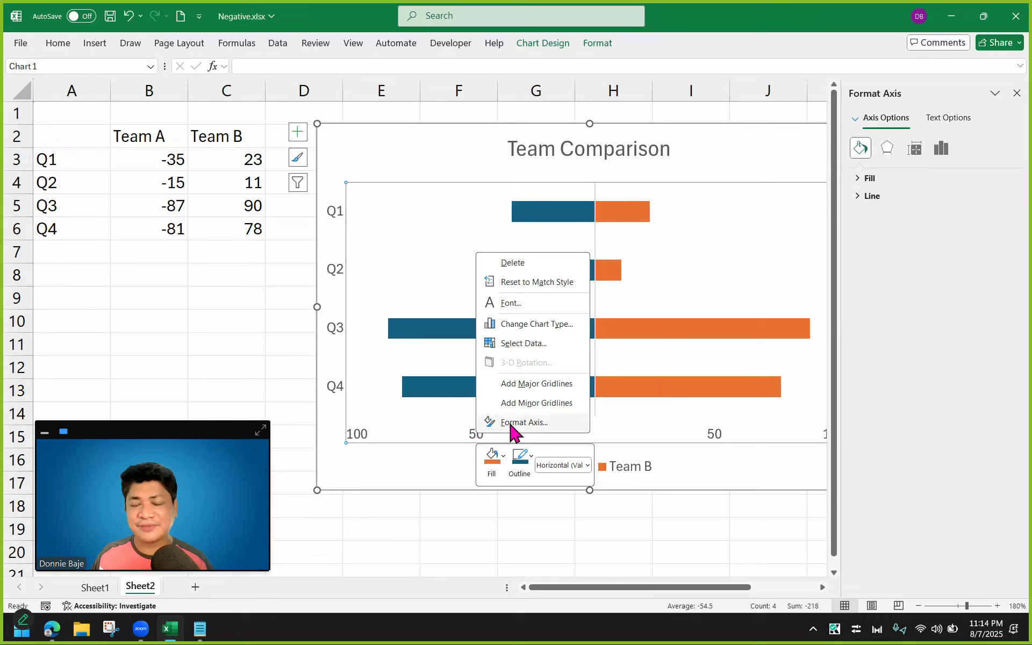
pyautogui.click(524, 423)
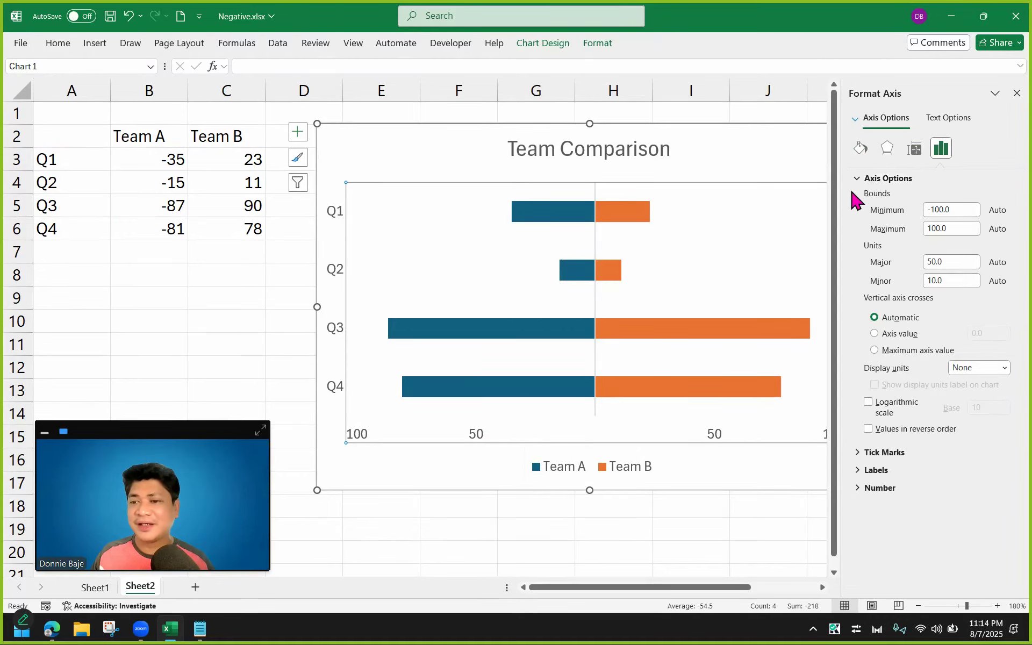
pyautogui.click(857, 179)
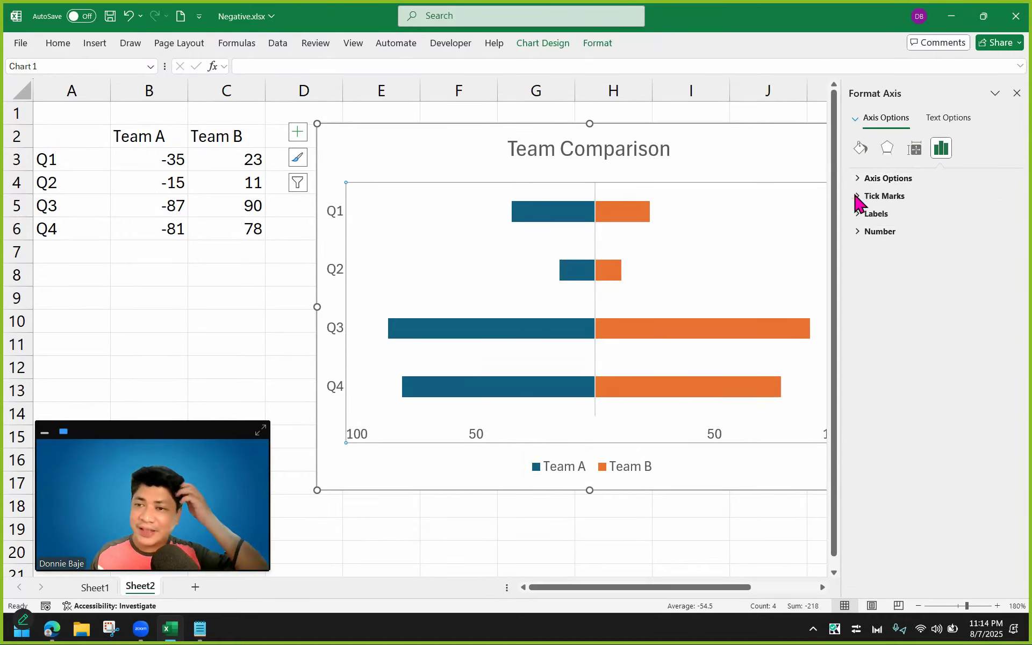
pyautogui.click(858, 231)
# Extend the horizontal axis's format code with a zero section to #;#;0 and add it as the custom type
pyautogui.click(896, 328)
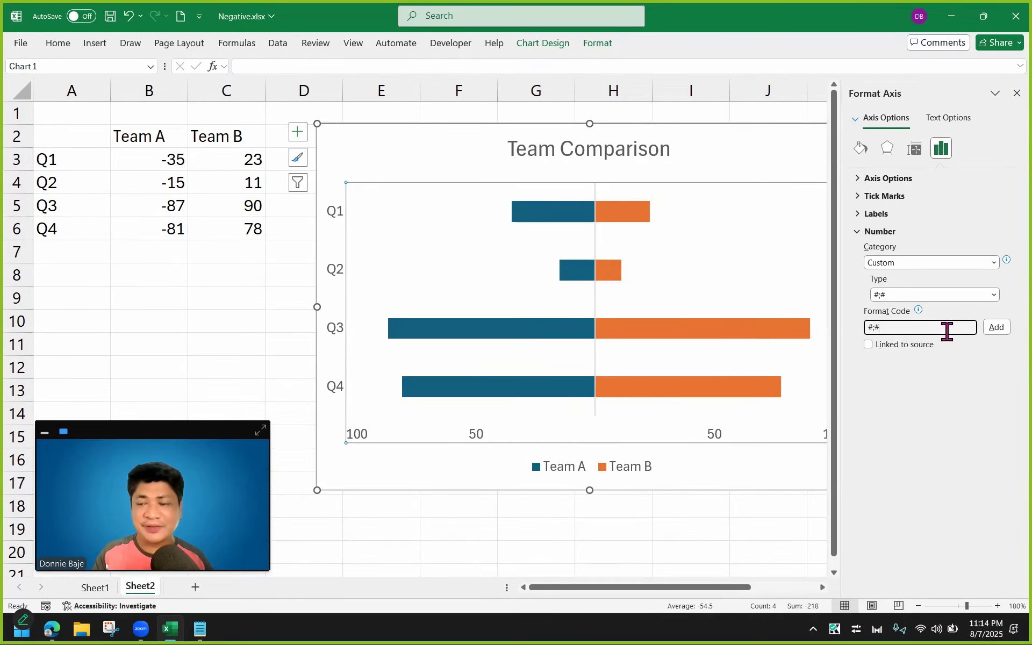
pyautogui.write(';0')
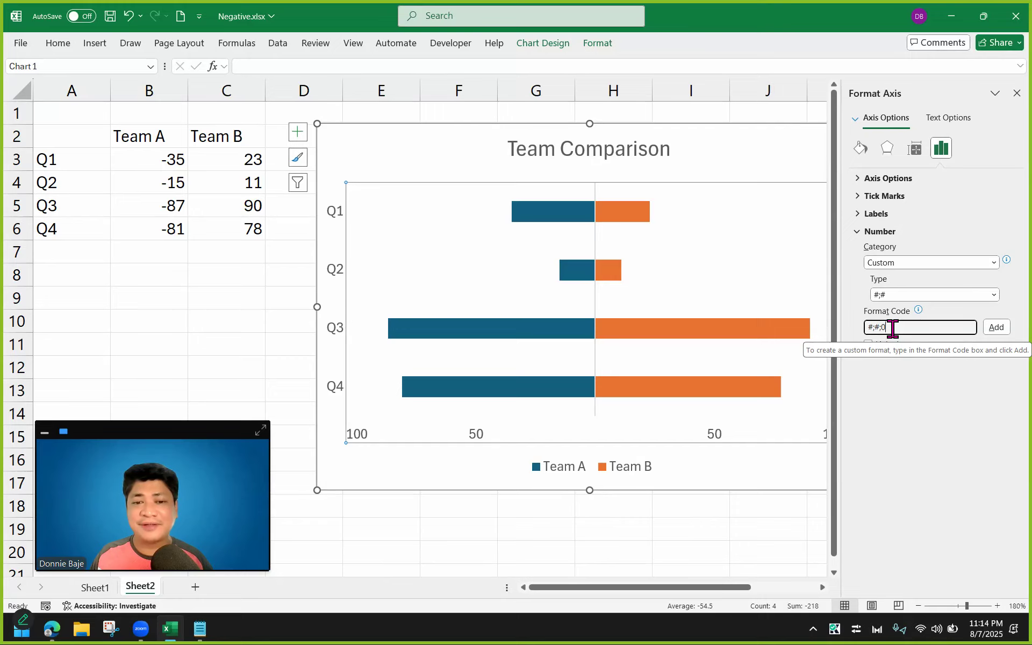
pyautogui.click(997, 327)
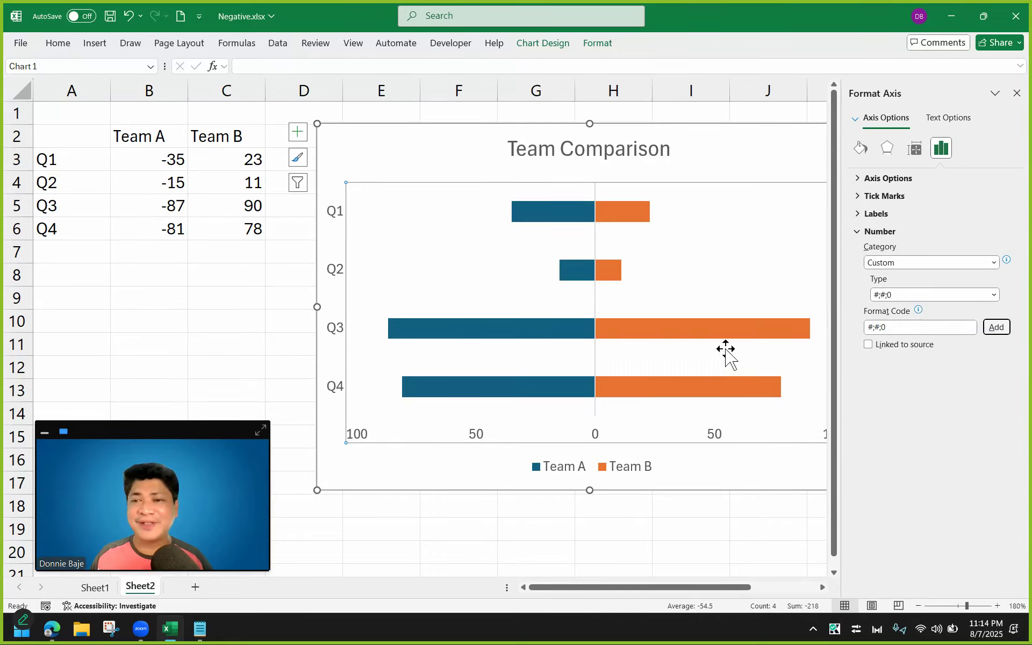
pyautogui.click(901, 293)
pyautogui.click(903, 371)
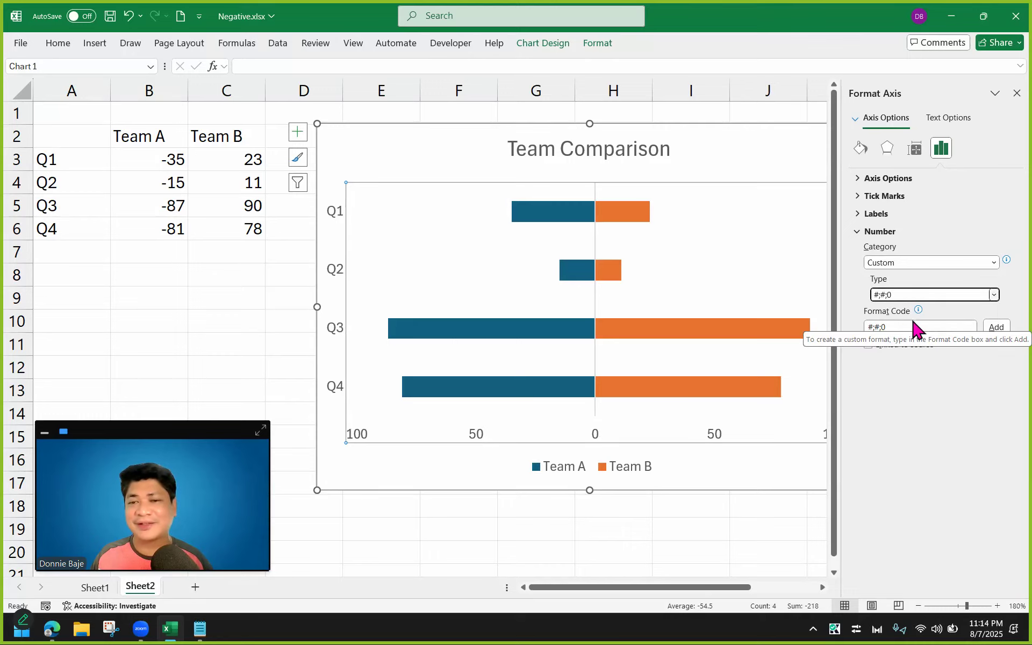
# Examine the Team A values in B3:B6 and the whole data table A2:C6 beside the chart
pyautogui.click(212, 299)
pyautogui.click(155, 161)
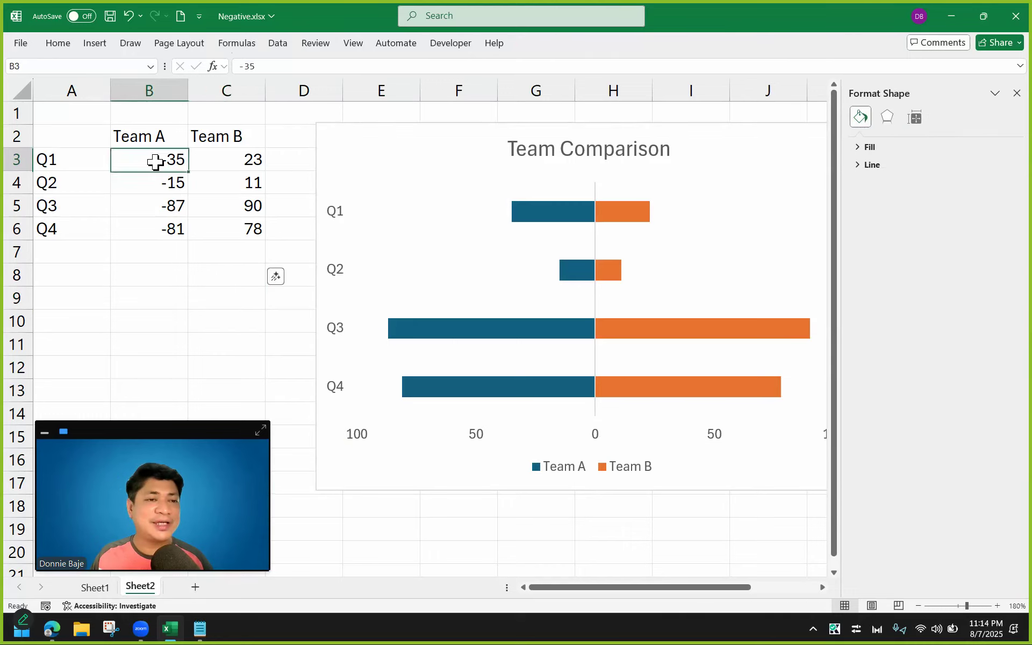
pyautogui.moveTo(155, 162); pyautogui.dragTo(154, 228)
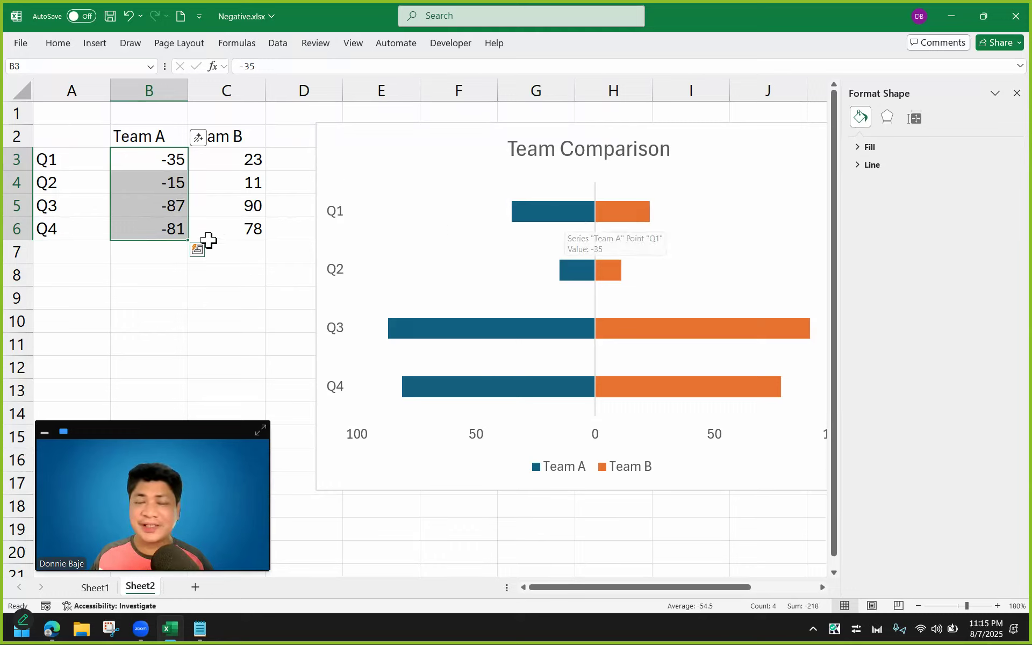
pyautogui.moveTo(88, 145); pyautogui.dragTo(221, 228)
pyautogui.click(60, 43)
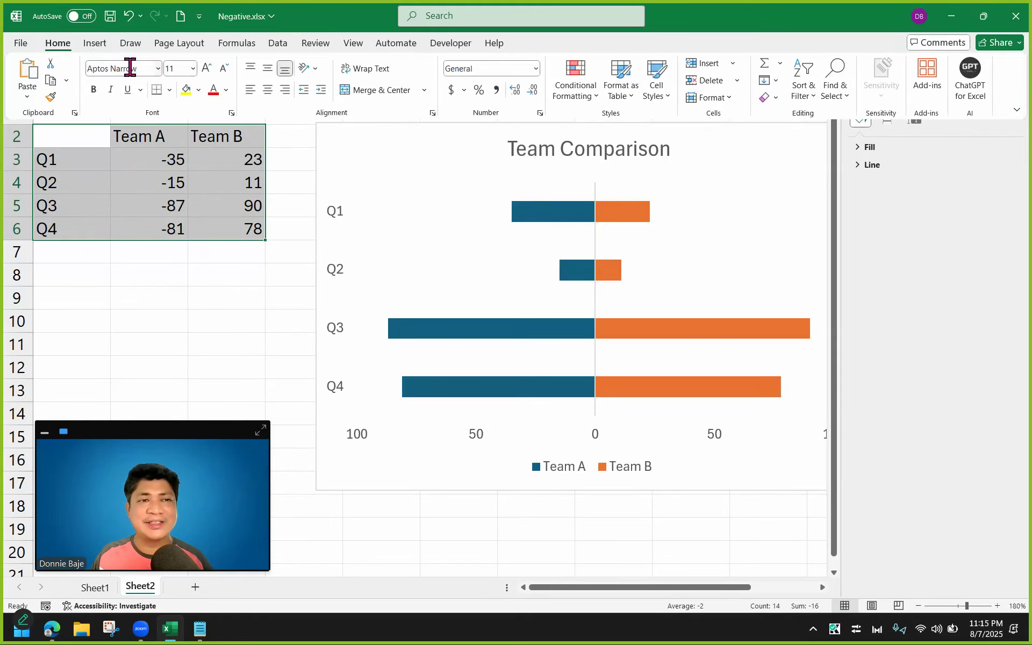
pyautogui.click(202, 205)
# Apply the custom number format #;#;0 to the Team A values in B3:B6 to hide their minus signs
pyautogui.moveTo(157, 166); pyautogui.dragTo(154, 230)
pyautogui.rightClick(156, 189)
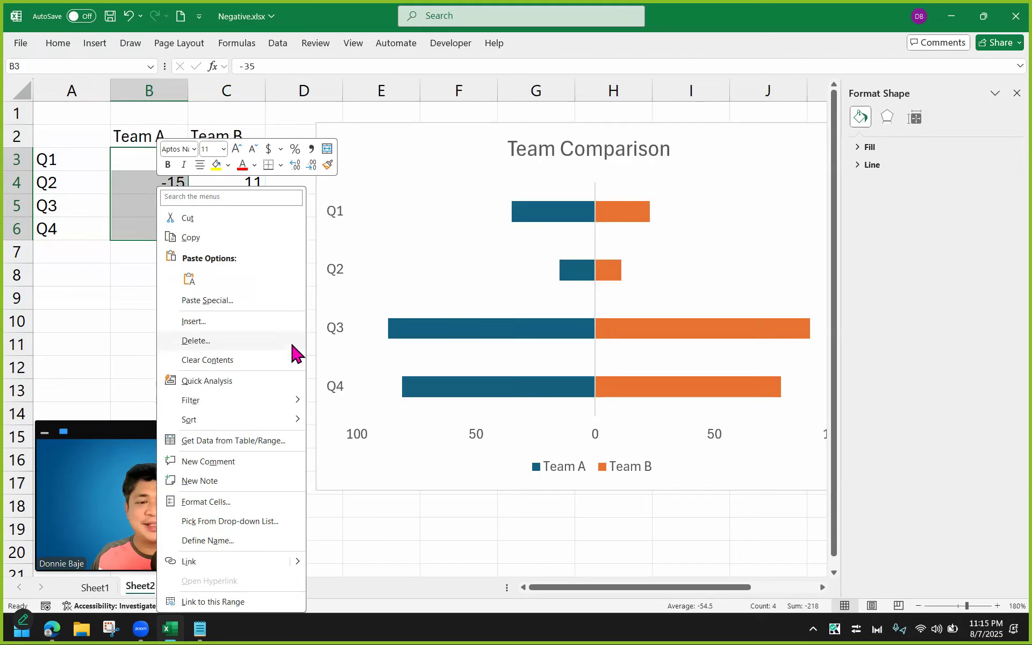
pyautogui.click(231, 502)
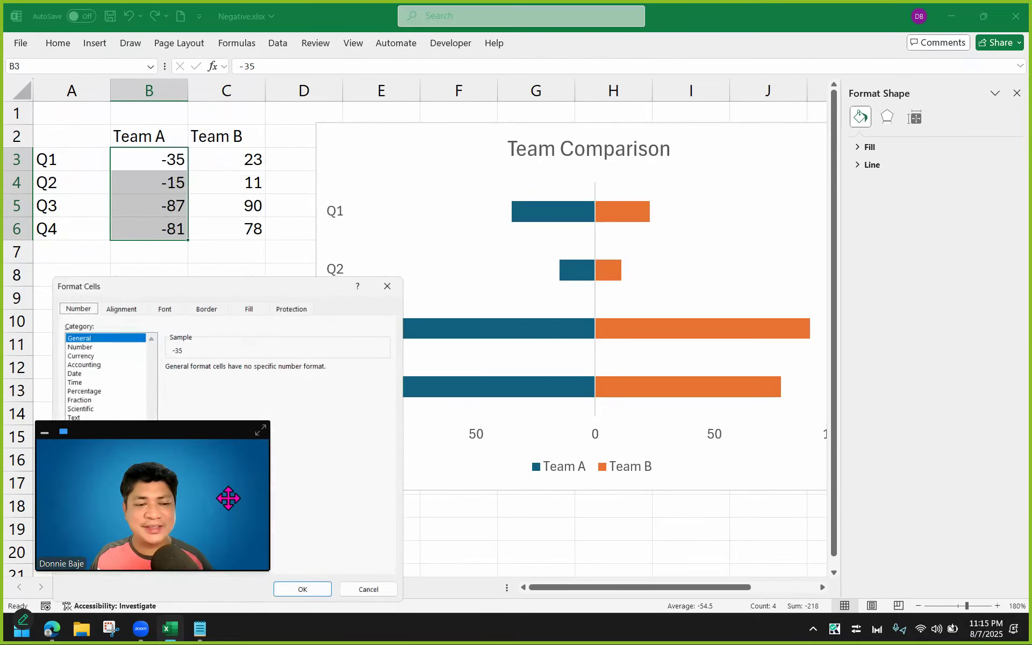
pyautogui.moveTo(207, 291); pyautogui.dragTo(456, 131)
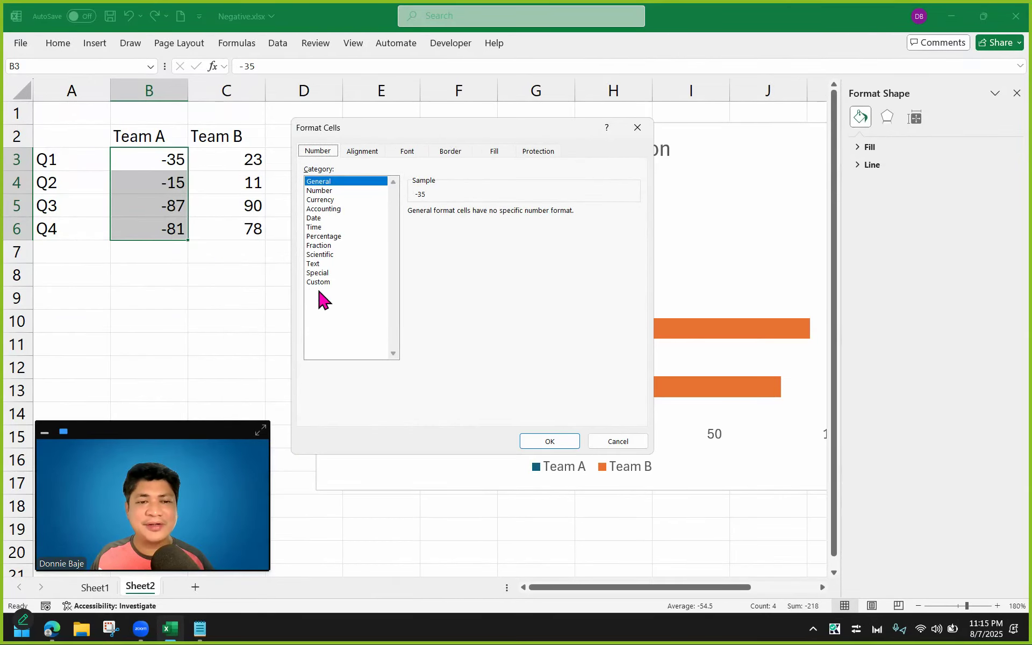
pyautogui.click(318, 281)
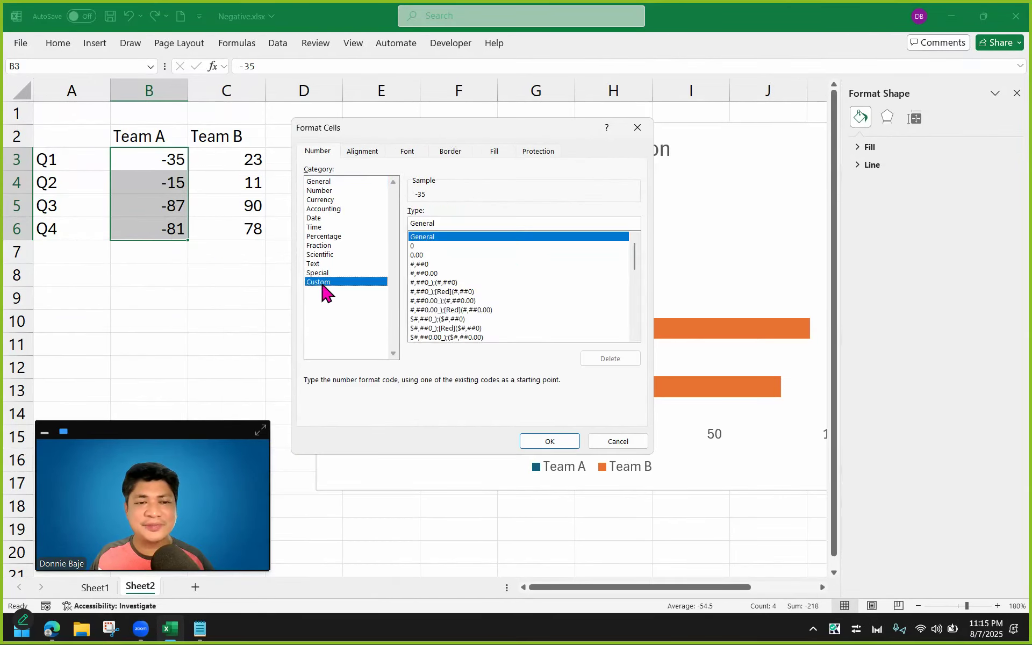
pyautogui.doubleClick(446, 224)
pyautogui.write('#')
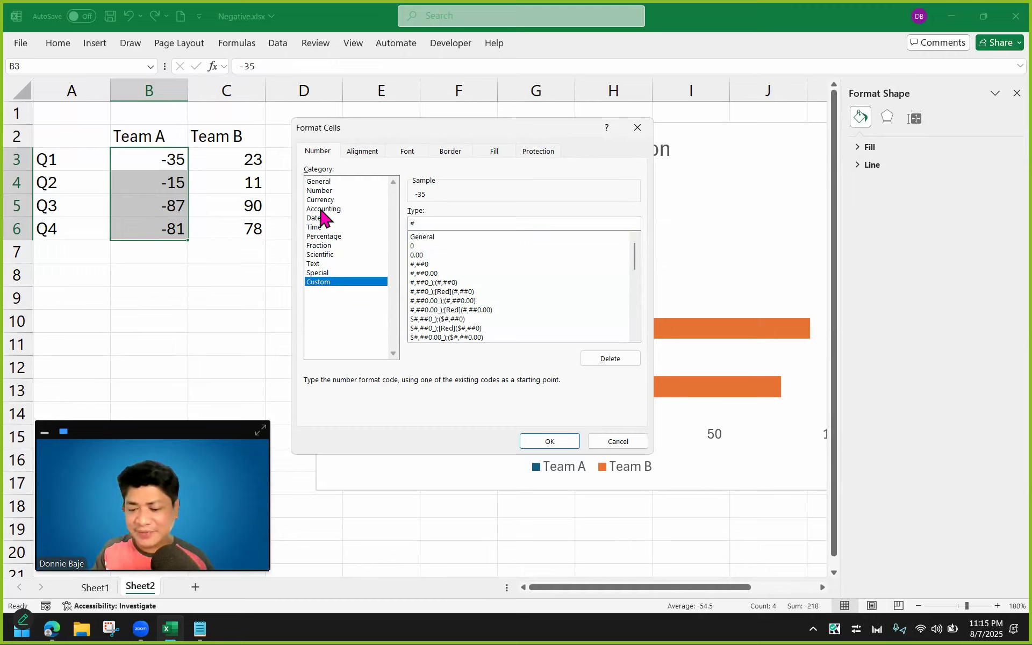
pyautogui.write(';#')
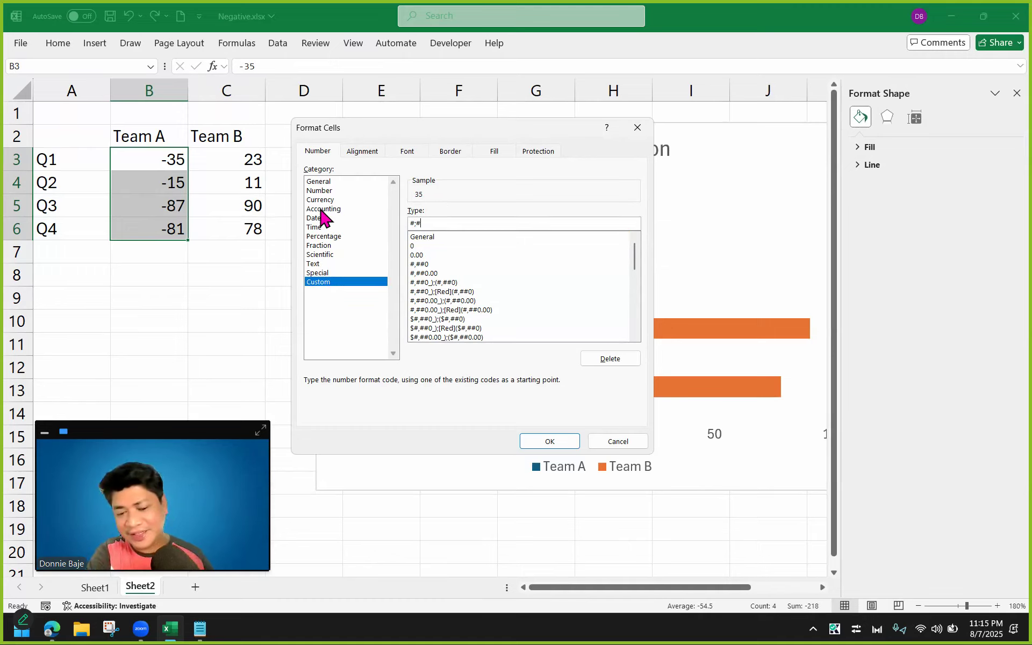
pyautogui.write(';')
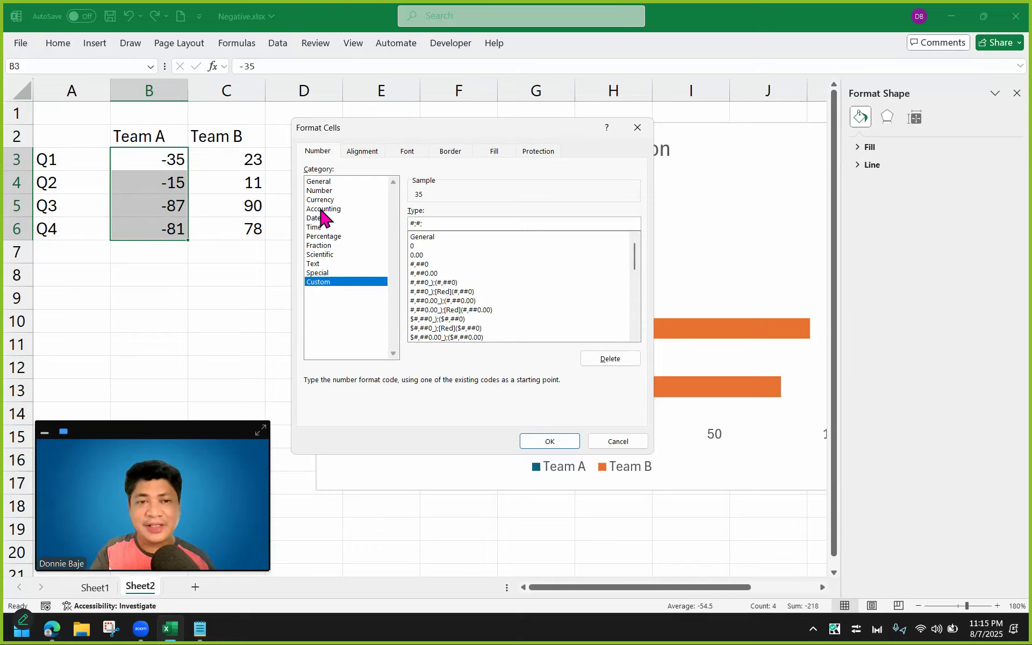
pyautogui.write('0')
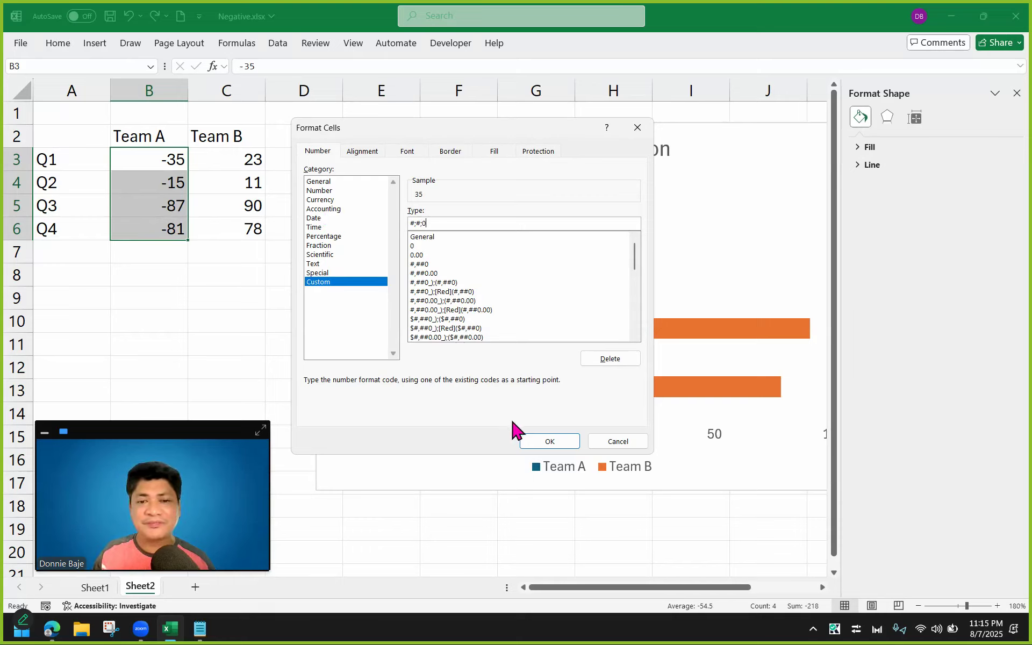
pyautogui.click(535, 441)
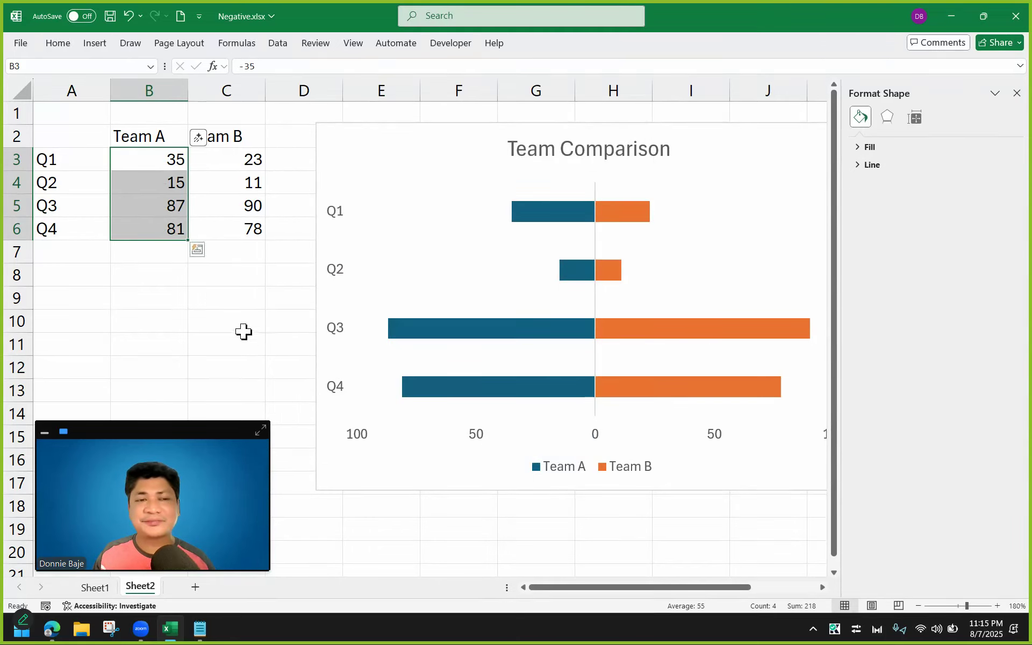
pyautogui.click(243, 331)
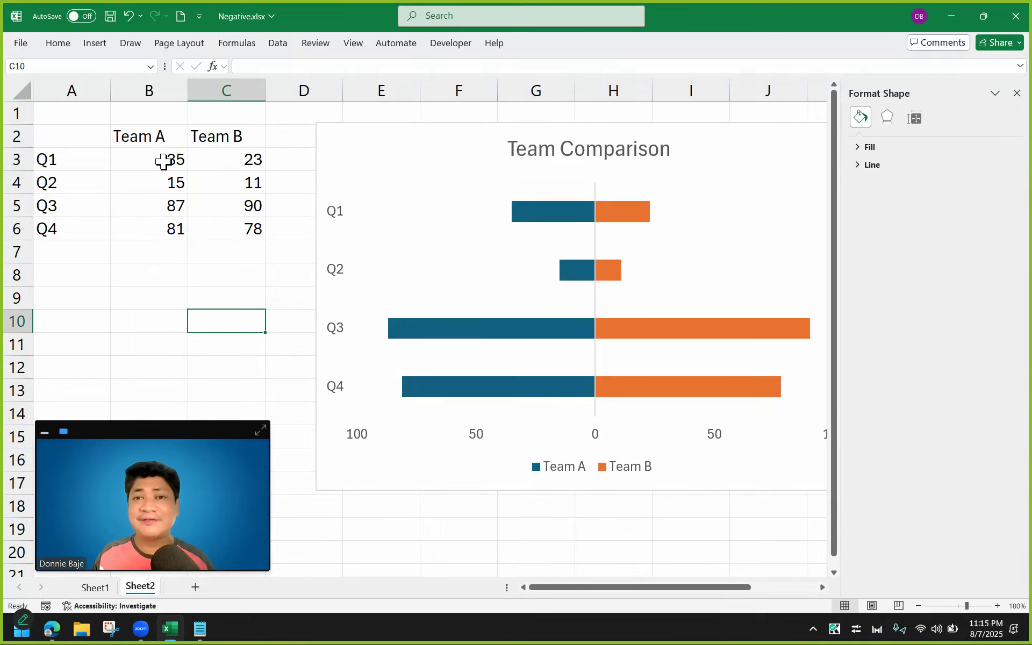
# Reopen the cell number format settings for the Team A values in B3:B6 and preview the Number, Currency and General categories
pyautogui.moveTo(163, 161); pyautogui.dragTo(167, 228)
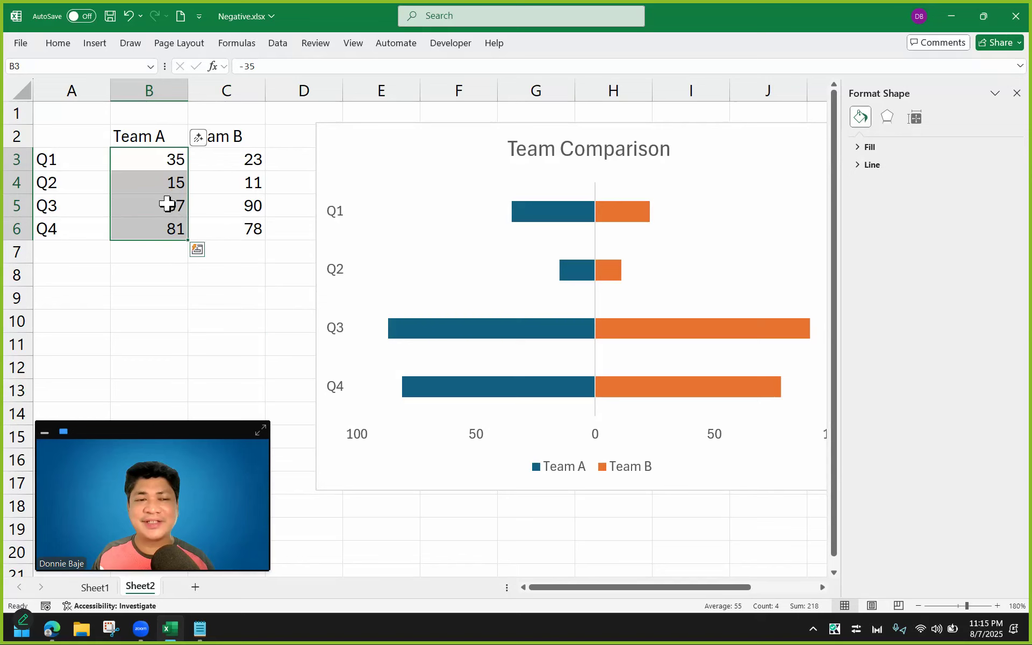
pyautogui.rightClick(167, 204)
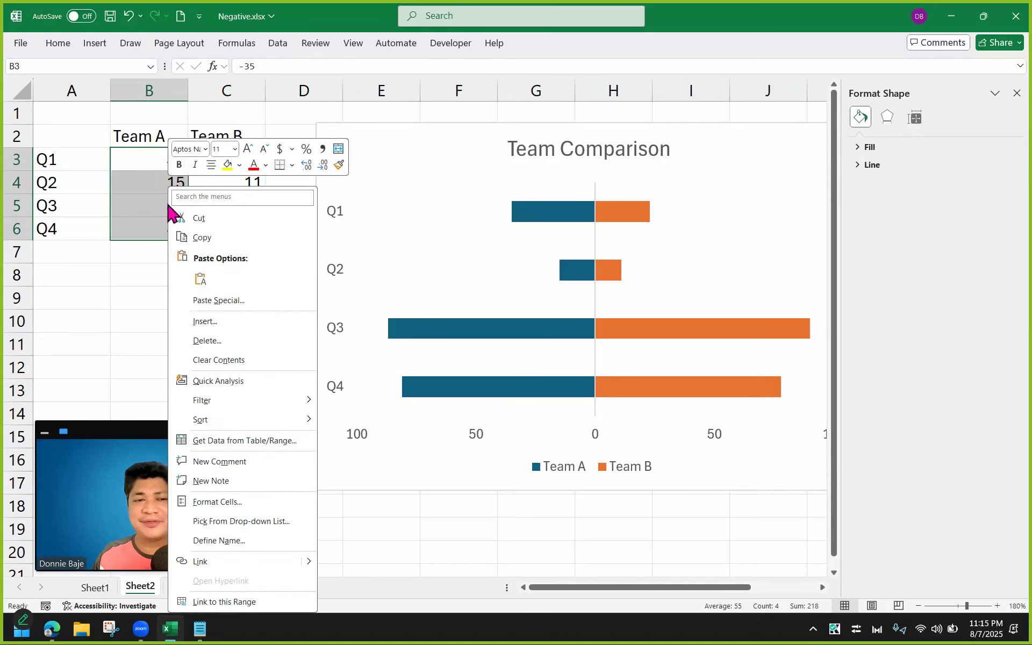
pyautogui.click(216, 502)
pyautogui.moveTo(288, 273); pyautogui.dragTo(695, 202)
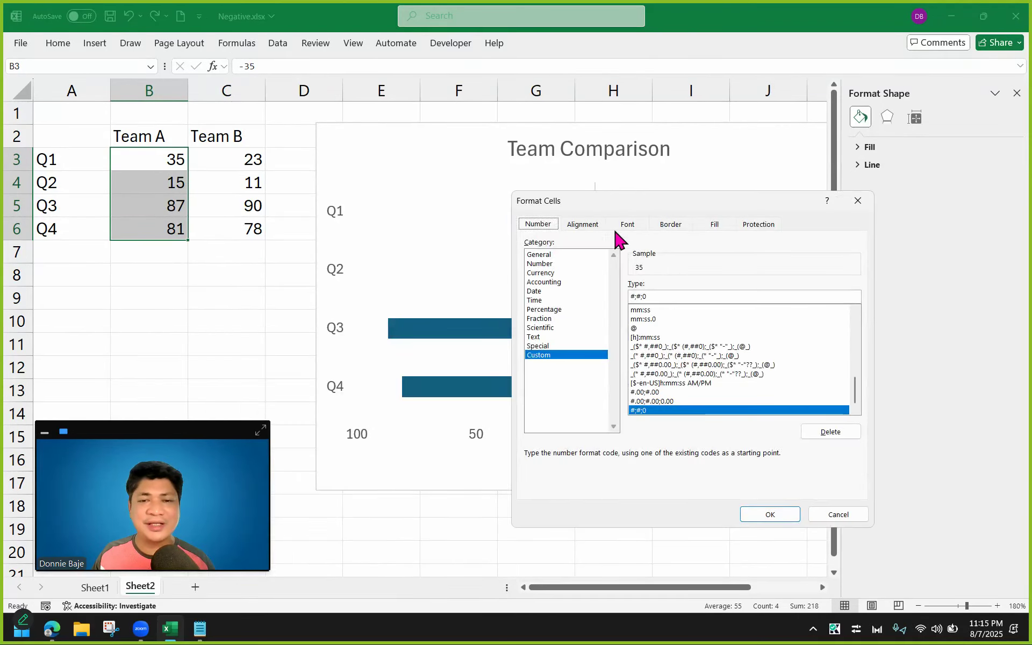
pyautogui.click(540, 264)
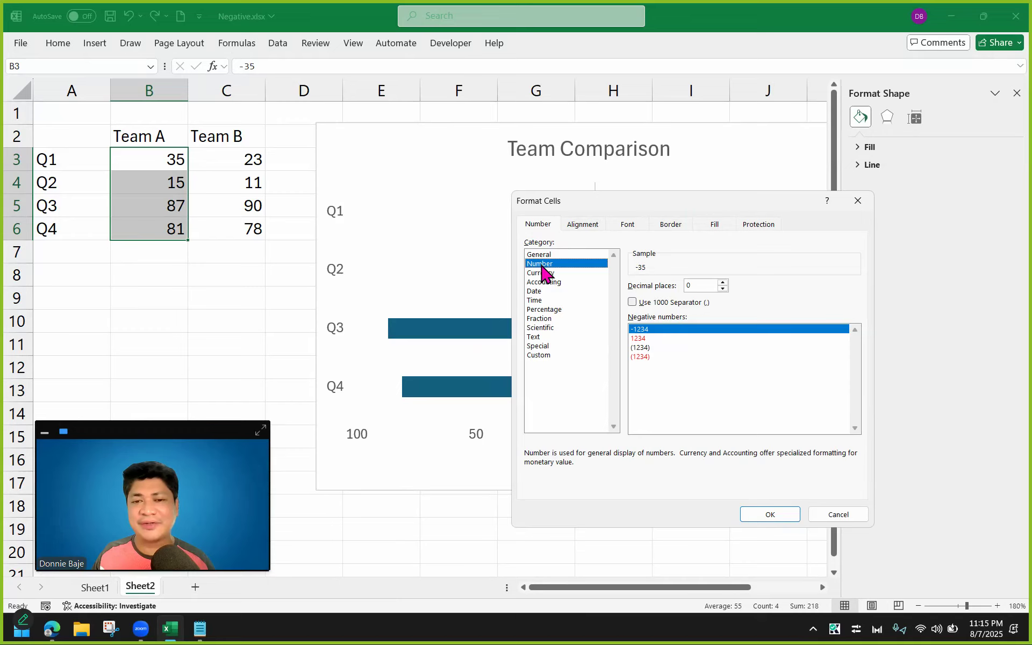
pyautogui.click(547, 273)
pyautogui.click(550, 255)
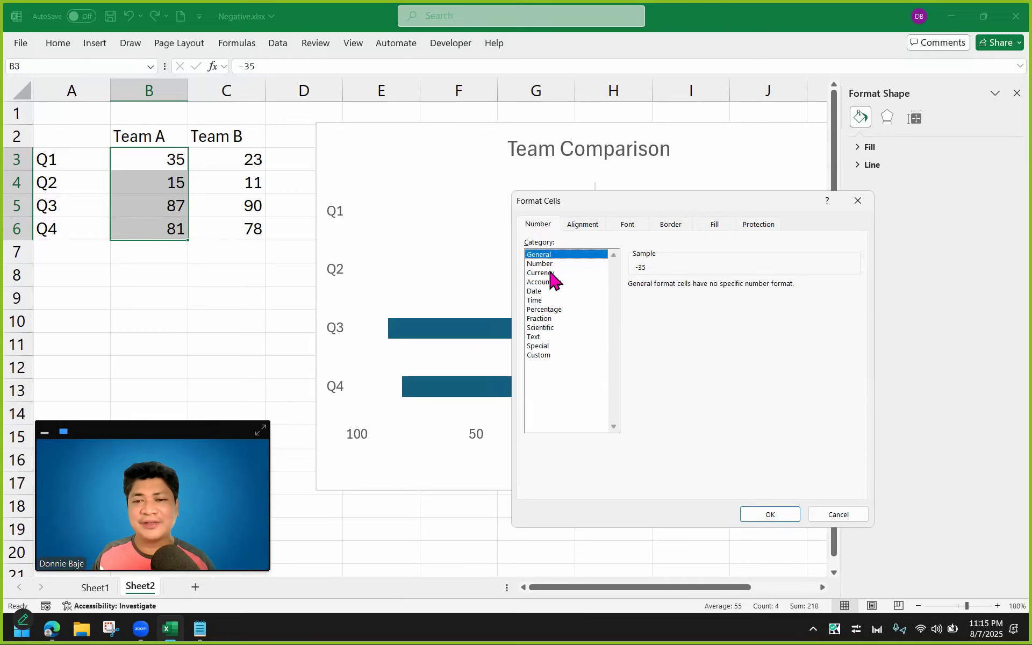
pyautogui.click(551, 273)
# Set the custom number format of the Team A values to #;-#;0 so negatives display with a minus sign
pyautogui.click(542, 355)
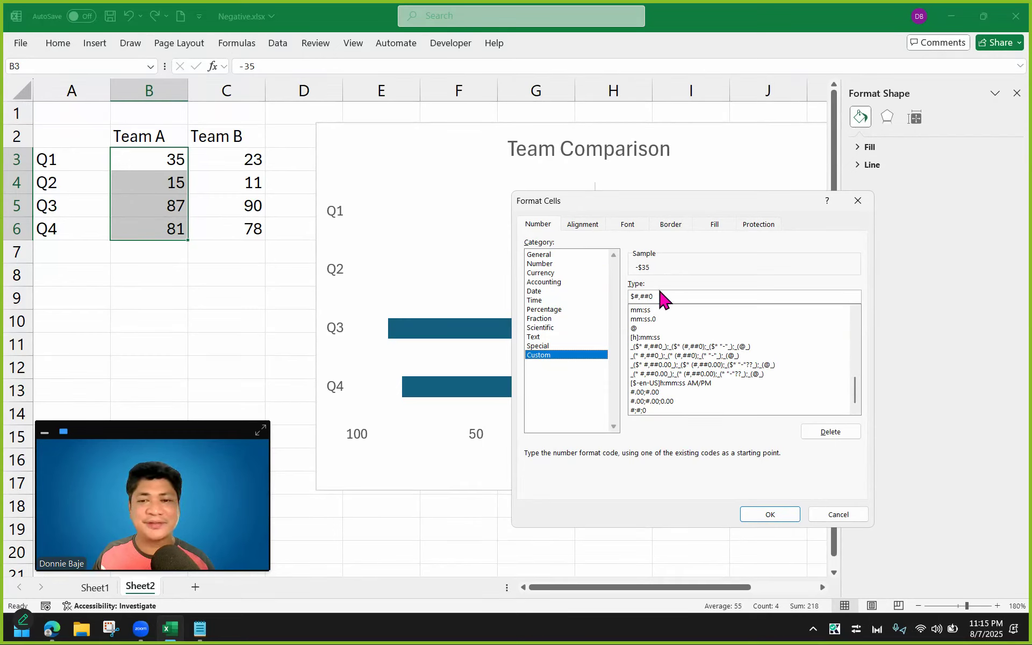
pyautogui.moveTo(659, 295); pyautogui.dragTo(600, 296)
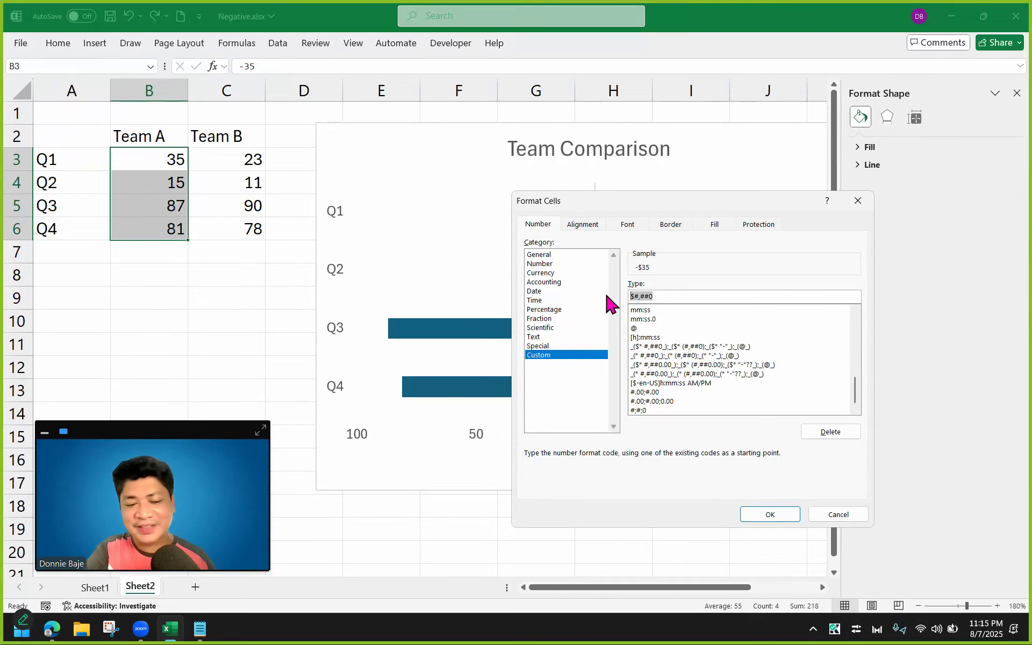
pyautogui.write('#;-')
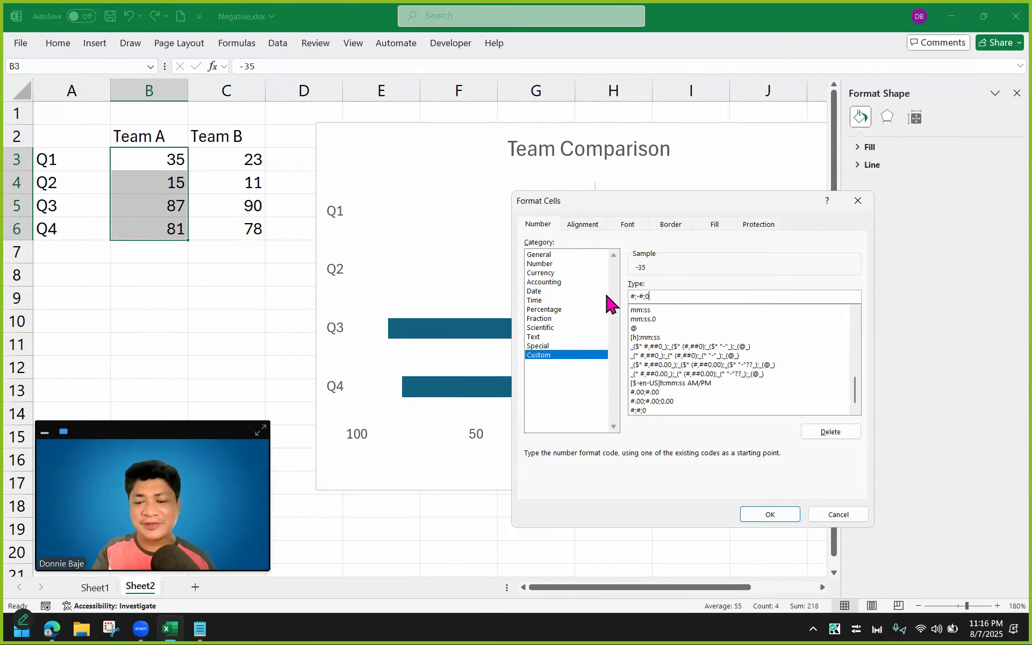
pyautogui.click(782, 516)
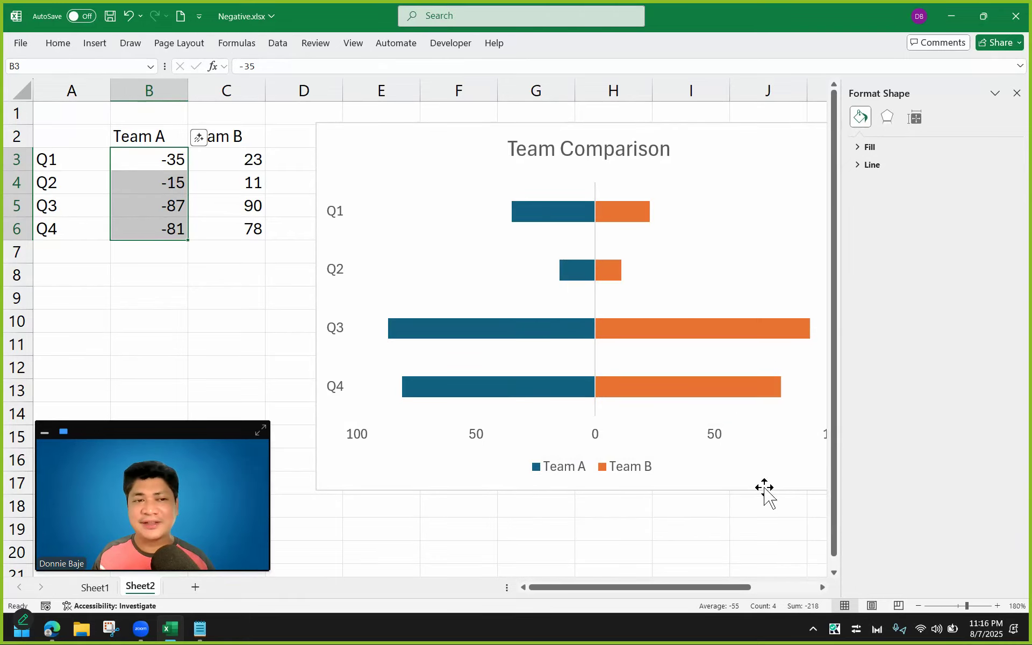